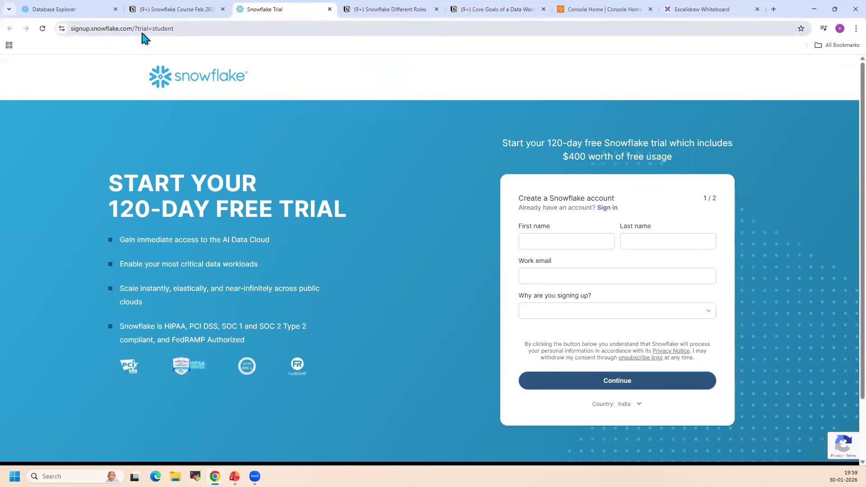
Highlight the "120-DAY FREE TRIAL" heading on the Snowflake sign-up page and check the form's name and work email fields
left_click_drag(109, 208, 343, 208)
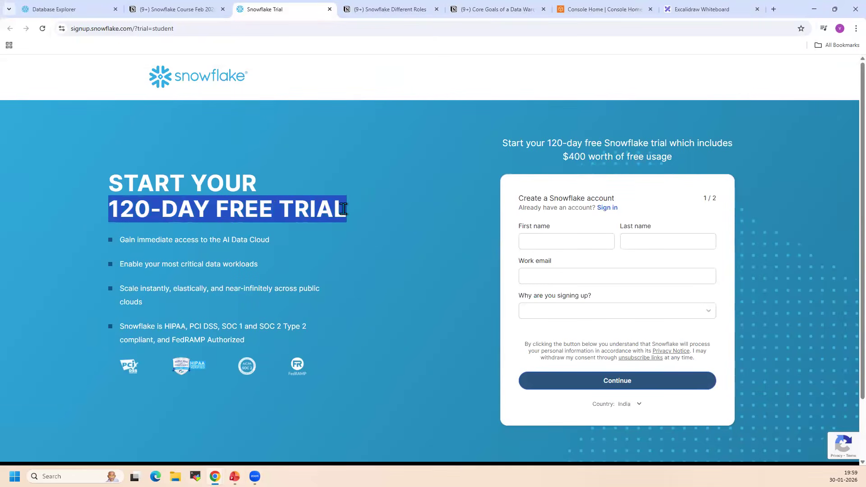
left_click(363, 242)
left_click(574, 243)
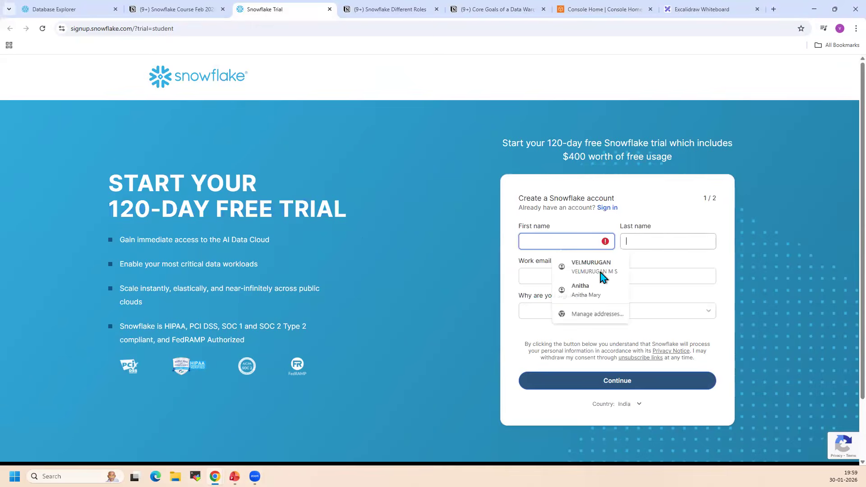
key("Tab")
left_click(555, 284)
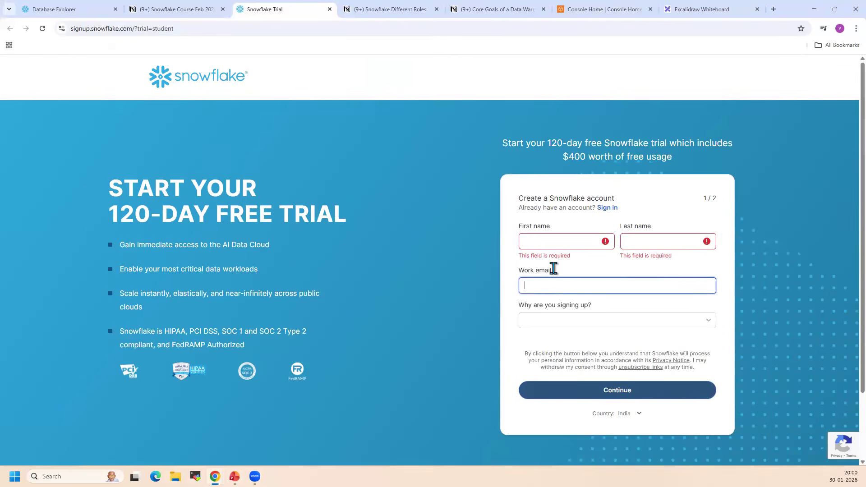
Examine the countries offered on the trial sign-up form, leaving the country selection as India
left_click(638, 420)
left_click(638, 423)
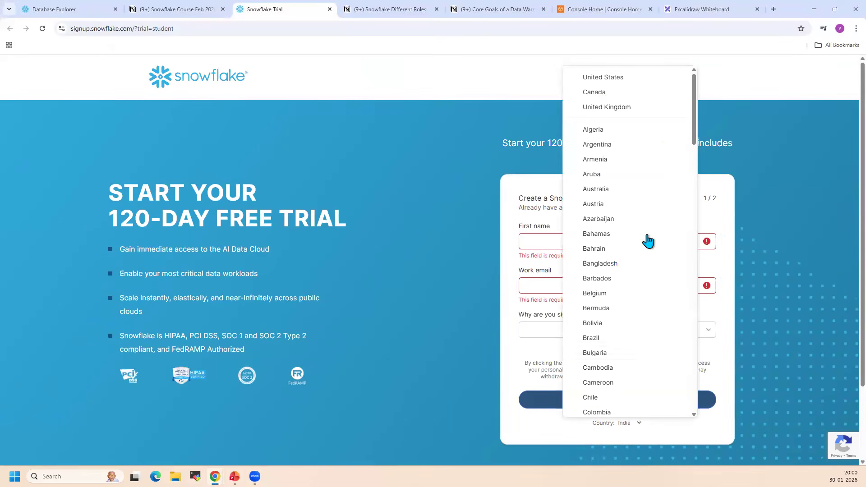
left_click(460, 286)
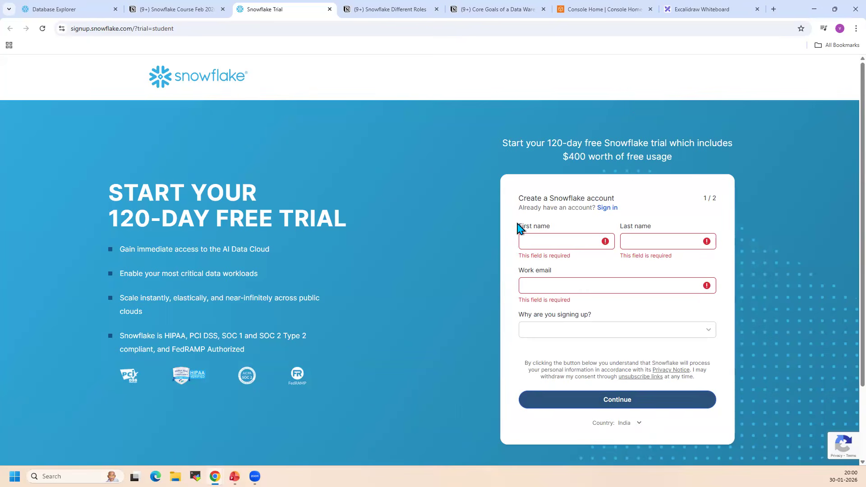
left_click(629, 423)
left_click(526, 252)
left_click(641, 424)
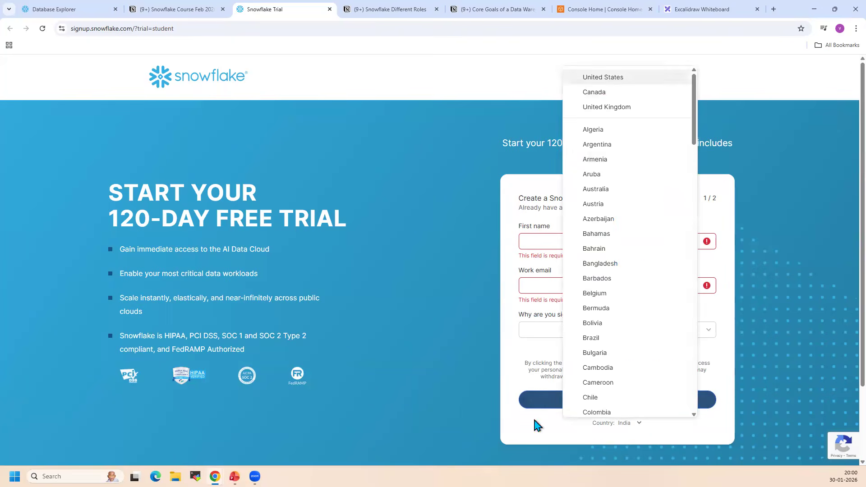
left_click(261, 453)
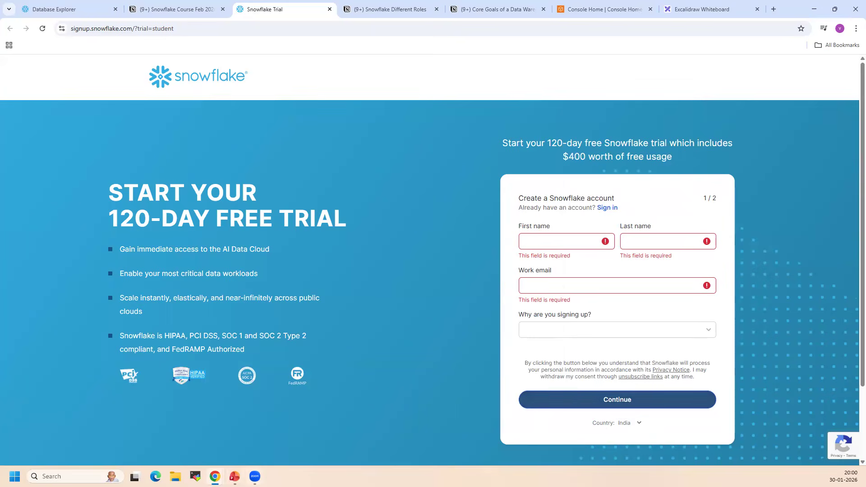
Switch to the Snowflake presentation in PowerPoint and review slides 12 to 14 on the sign-up form, edition and cloud provider choices, and edition pricing
left_click(234, 476)
left_click(42, 414)
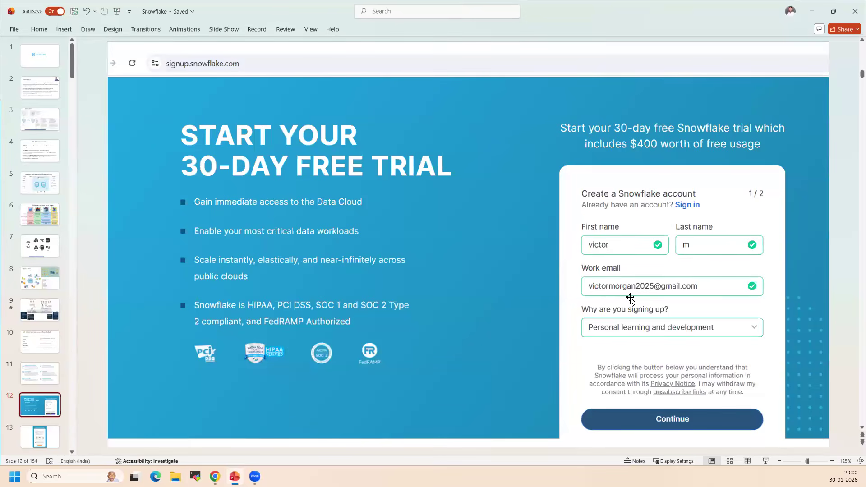
left_click(40, 436)
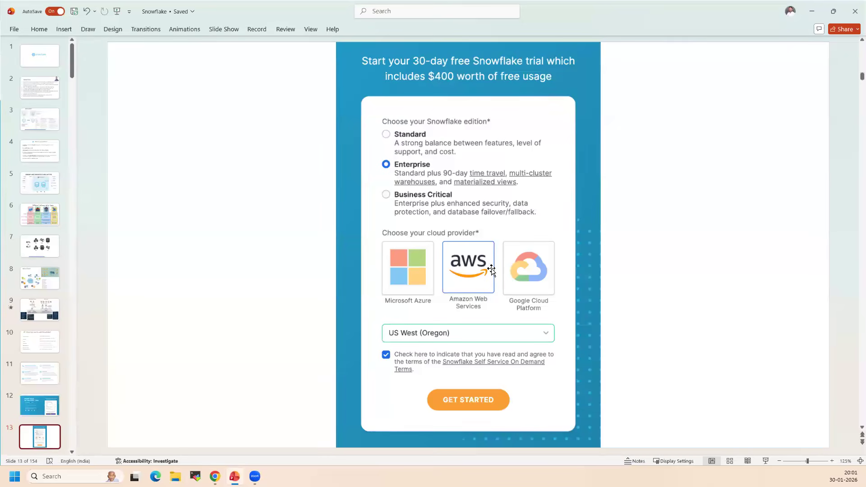
left_click(50, 410)
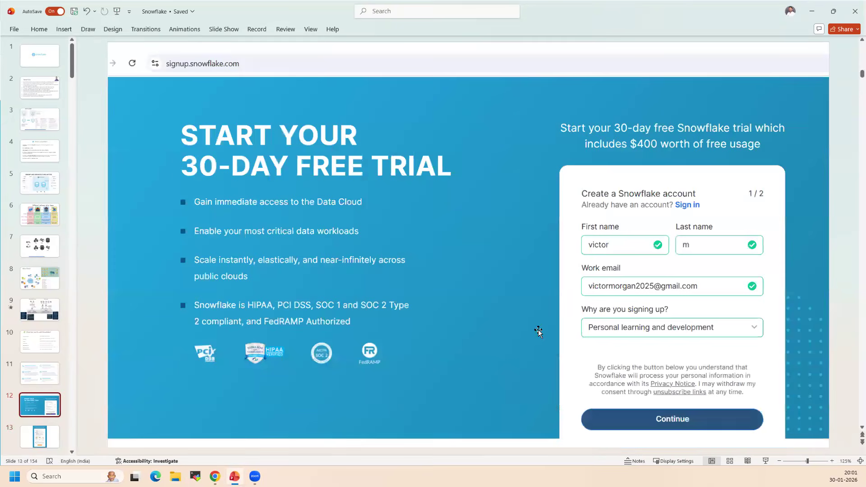
left_click(50, 435)
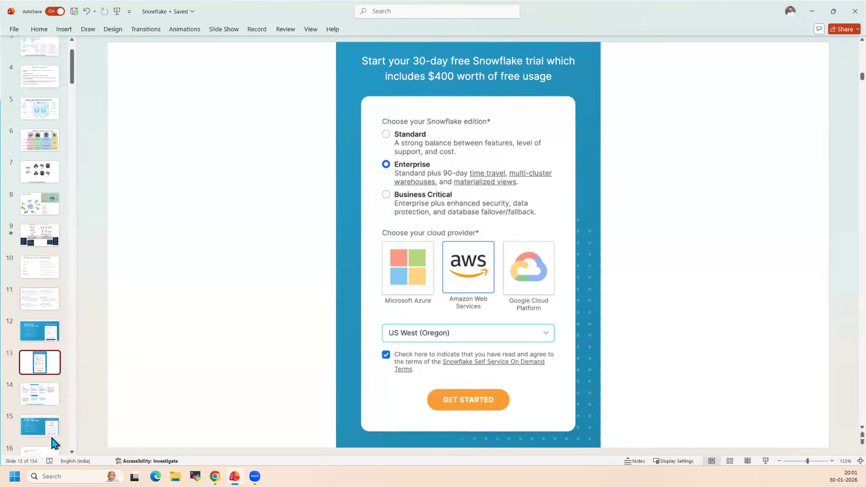
left_click(51, 394)
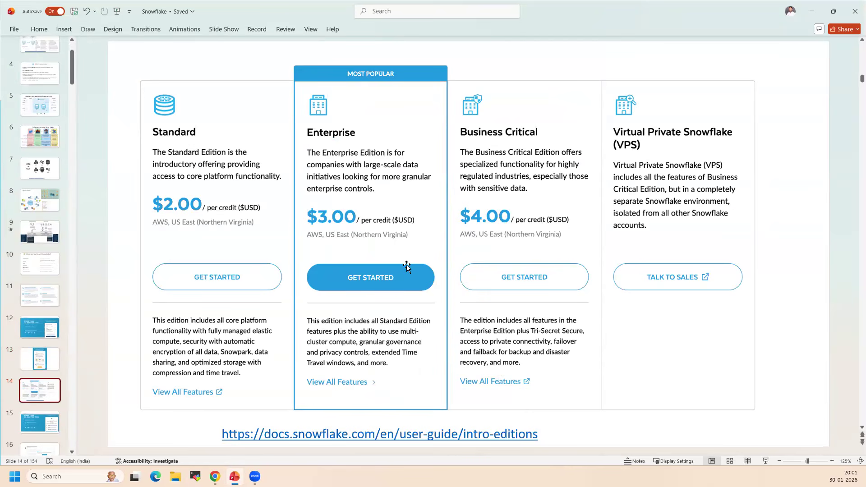
key("Page_Up")
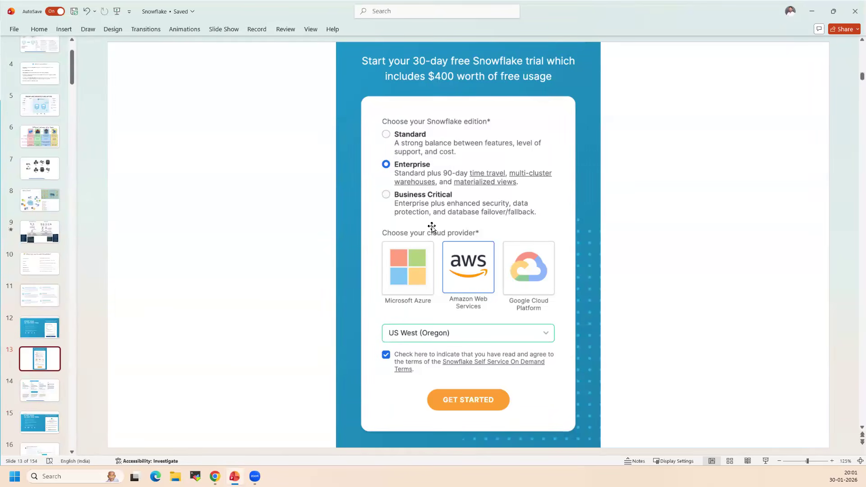
Switch to the Chrome window with the Snowflake trial page and open the existing Snowflake account's home page
left_click(215, 476)
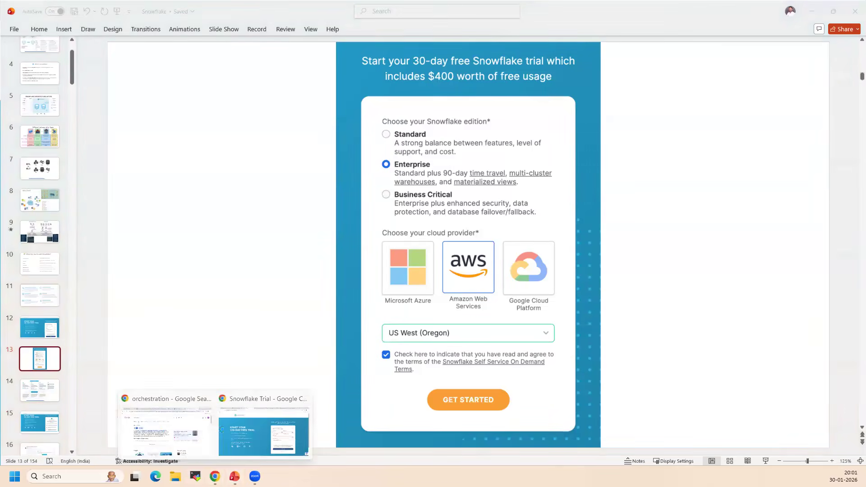
left_click(254, 432)
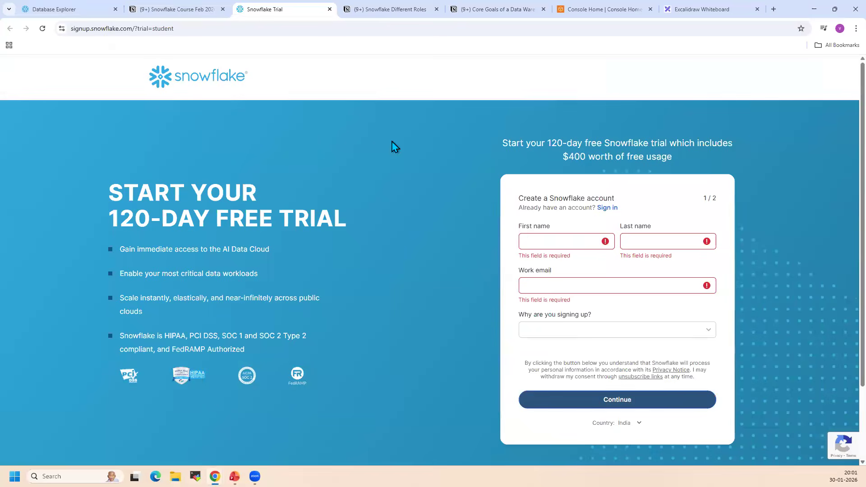
left_click(89, 7)
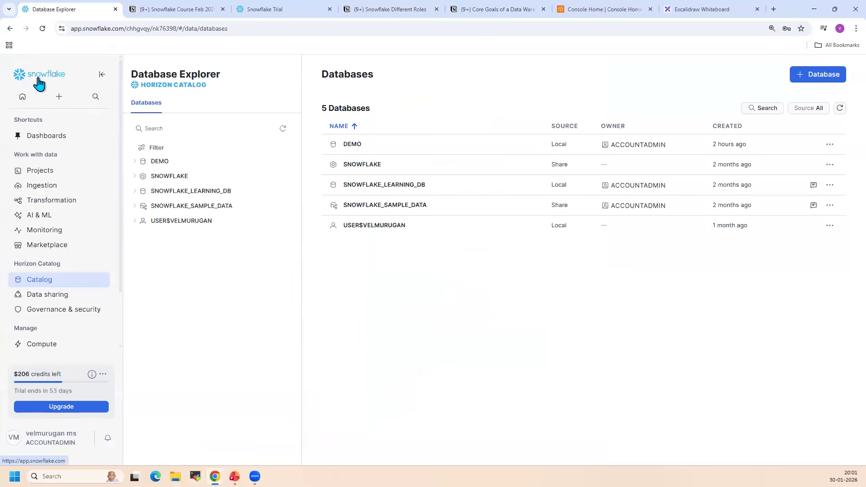
left_click(36, 81)
Switch to PowerPoint and review slides 16 and 17 showing the account activation and Welcome To Snowflake emails
left_click(234, 476)
left_click(42, 390)
scroll(43, 421, "down", 1)
left_click(44, 429)
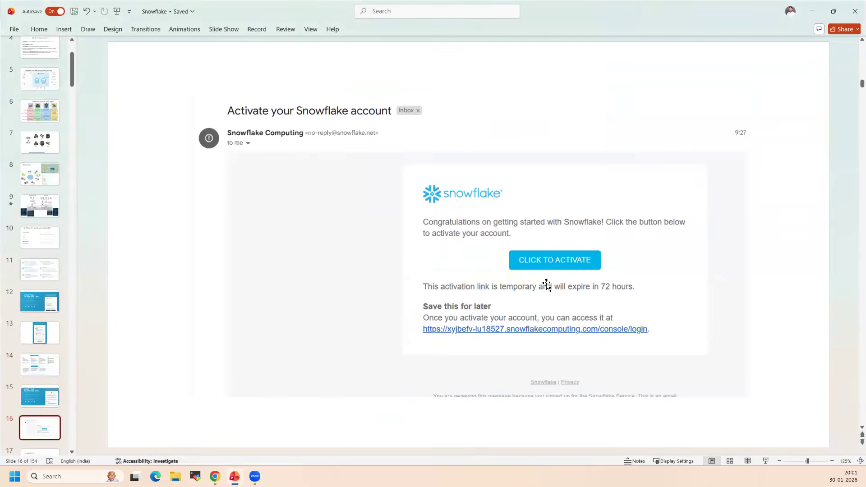
scroll(59, 399, "down", 3)
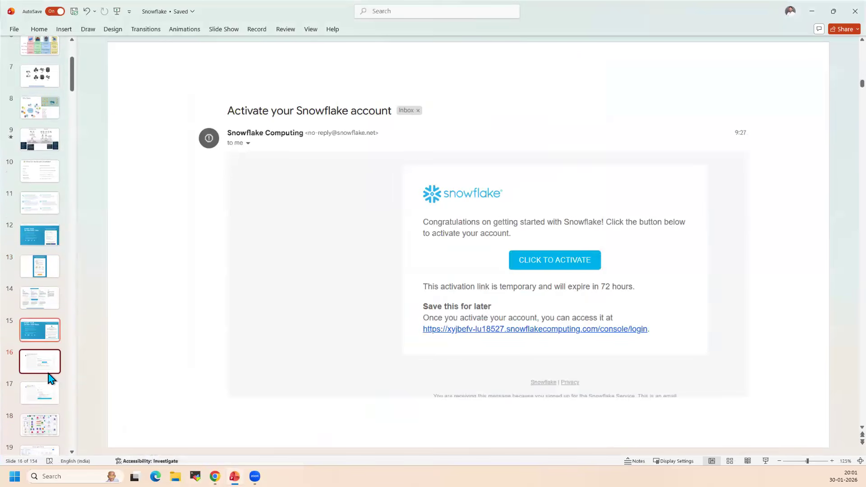
left_click(49, 373)
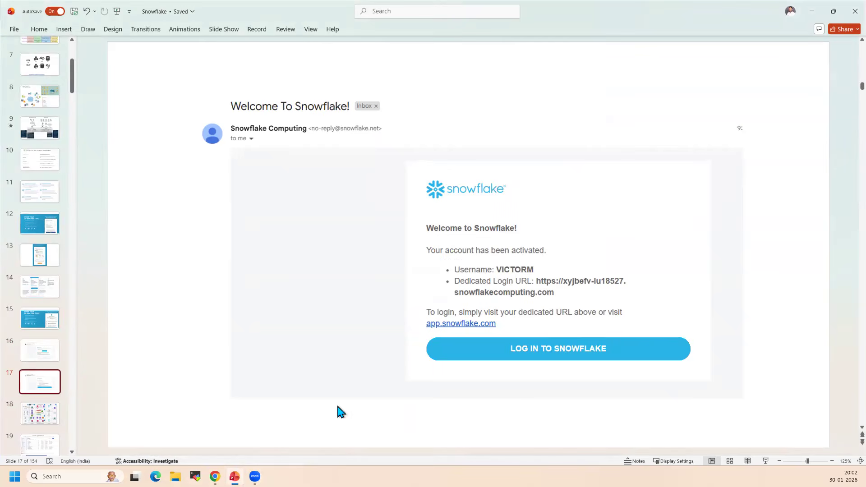
Review the "What is Snowflake?" slide and highlight its bullet about access via web UI, CLI, JDBC/ODBC, or API
scroll(49, 162, "up", 5)
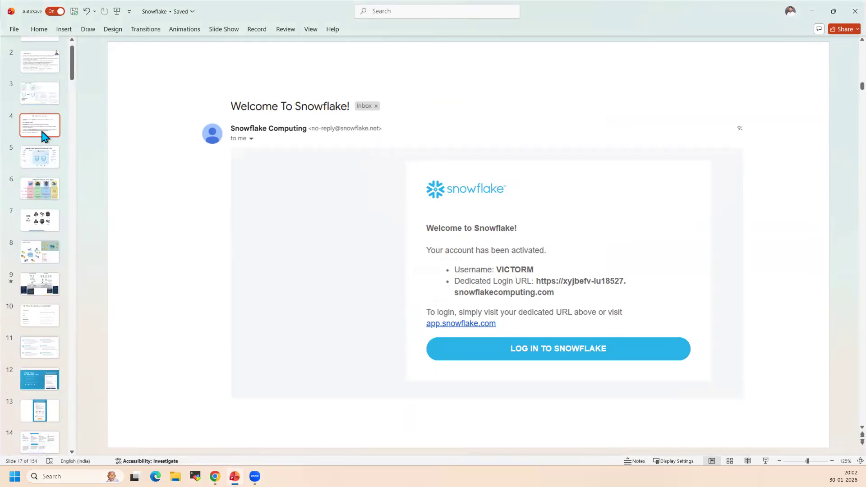
scroll(41, 156, "up", 1)
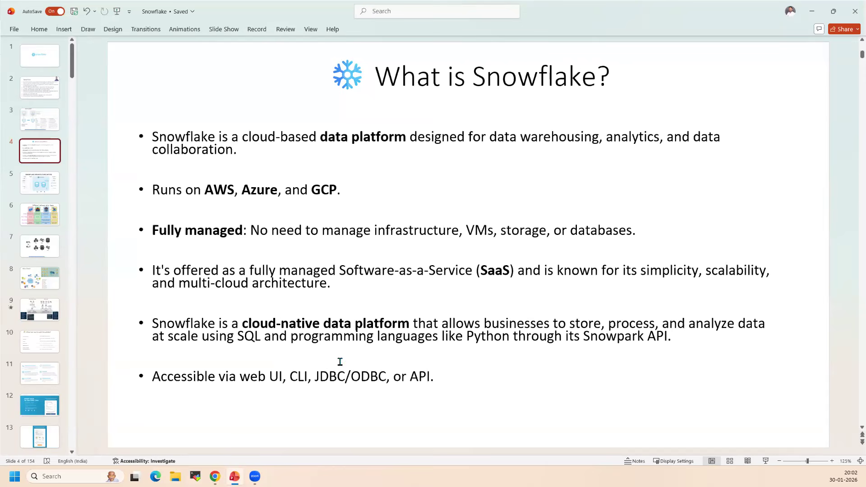
left_click_drag(442, 378, 135, 383)
left_click(327, 433)
Switch to the Chrome window with the Snowflake account and reload its home page
left_click(214, 477)
left_click(276, 435)
left_click(43, 28)
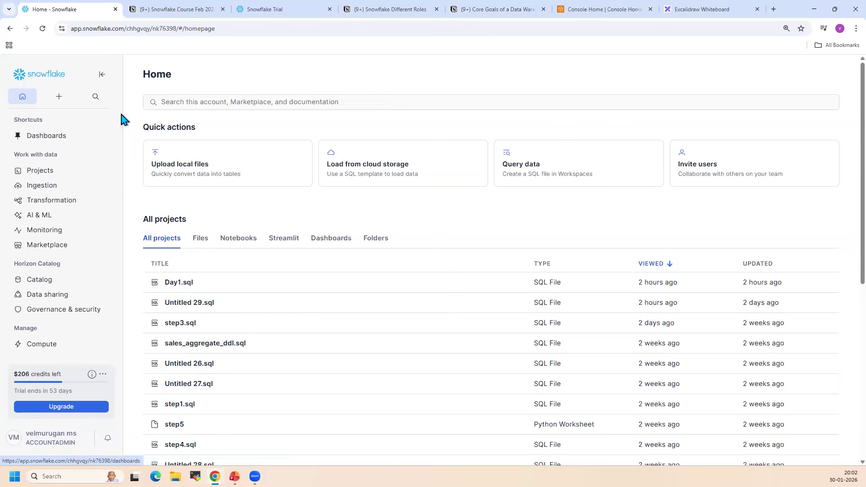
Collapse and restore the Snowflake navigation, and examine its sections from Projects through Admin
left_click(102, 74)
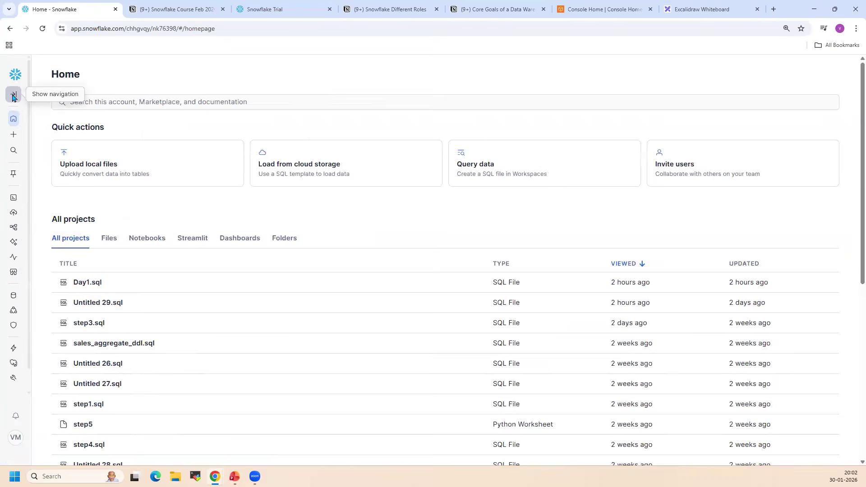
left_click(13, 96)
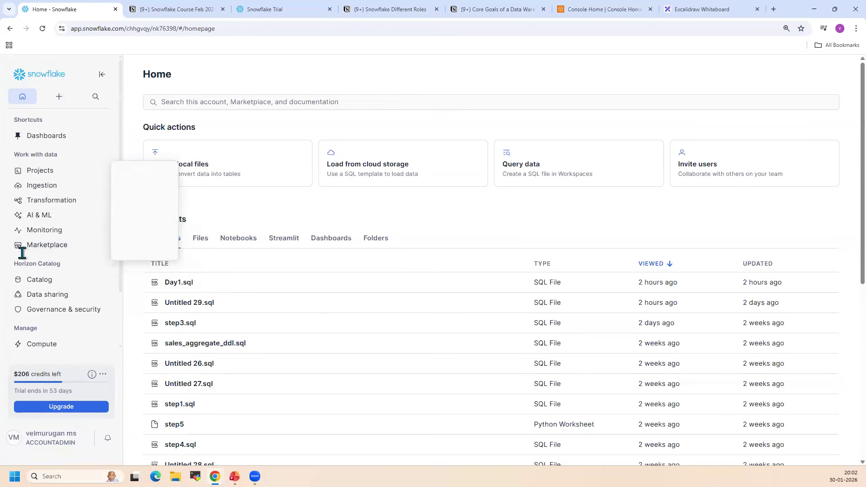
scroll(45, 293, "down", 2)
scroll(47, 299, "up", 2)
scroll(90, 271, "down", 2)
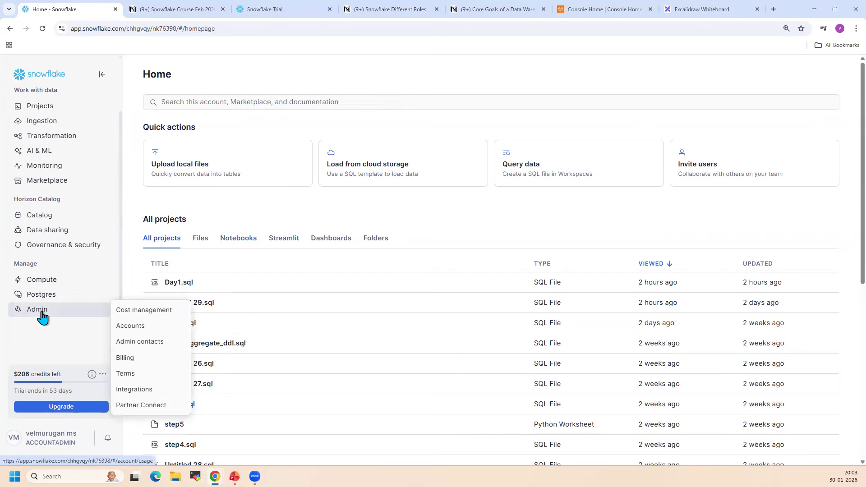
scroll(45, 289, "up", 1)
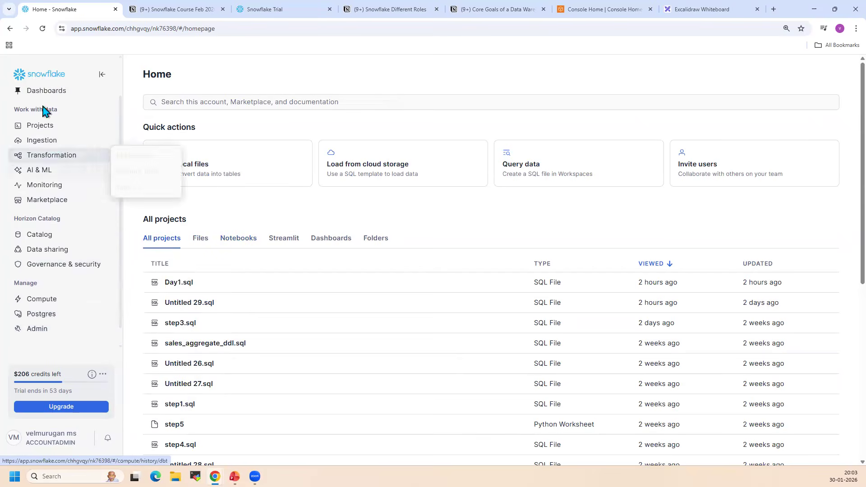
mouse_move(43, 330)
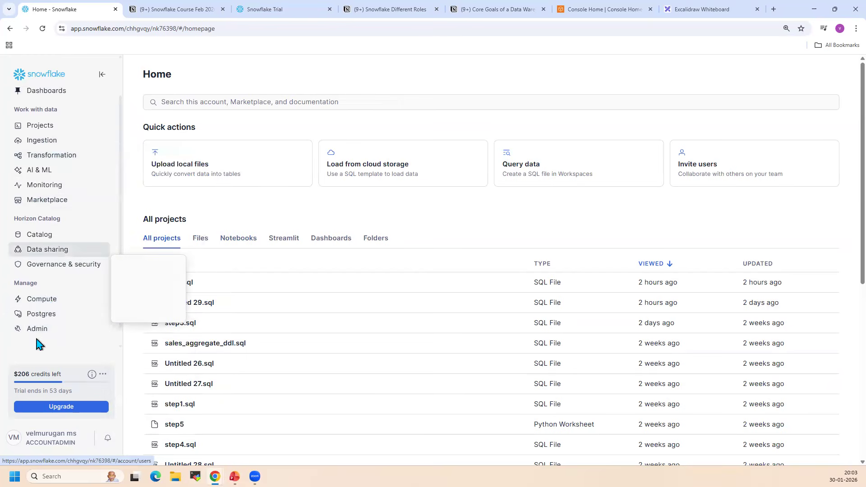
Examine the roles available for switching in the account profile, keeping ACCOUNTADMIN active
left_click(56, 442)
mouse_move(57, 241)
mouse_move(64, 218)
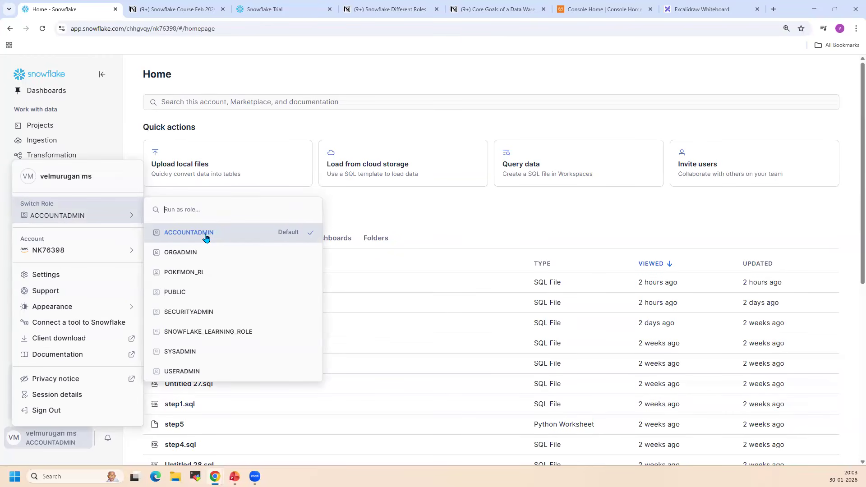
left_click(465, 222)
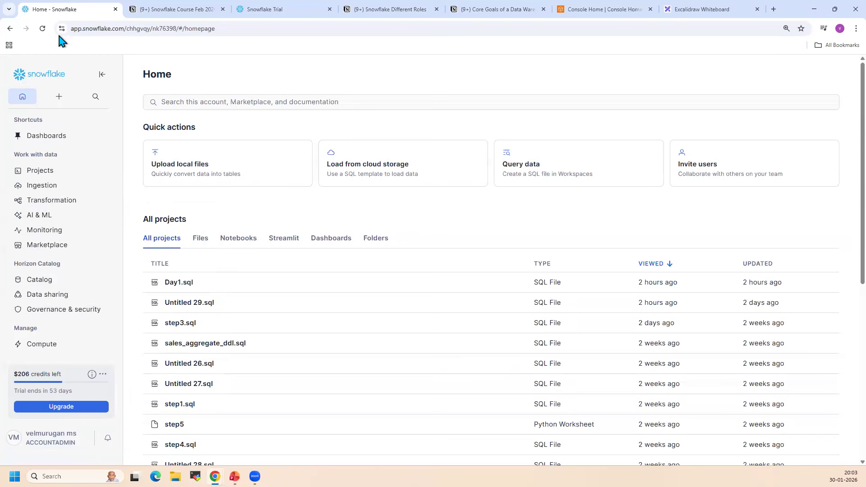
Reload the home page and examine the object types that can be created, including the Notebook options
left_click(43, 28)
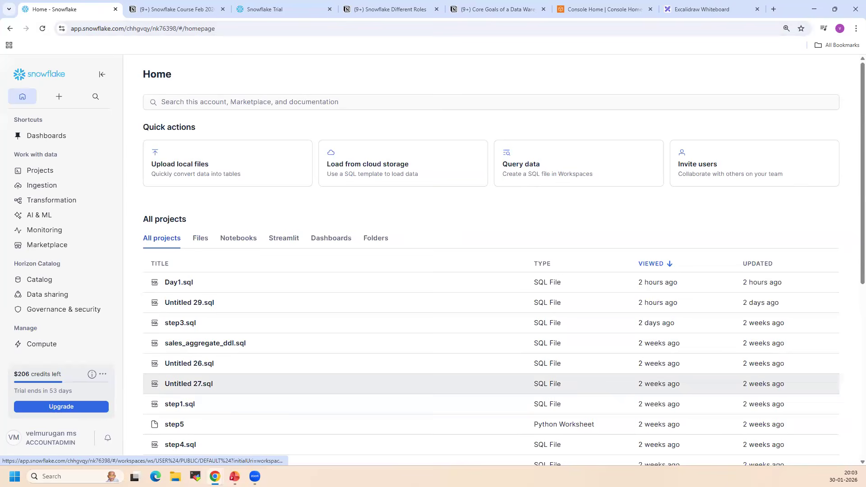
left_click(59, 96)
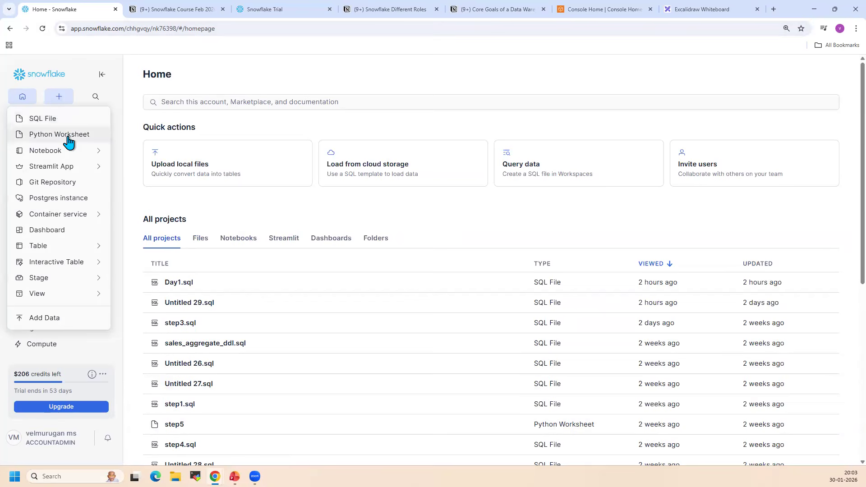
mouse_move(66, 155)
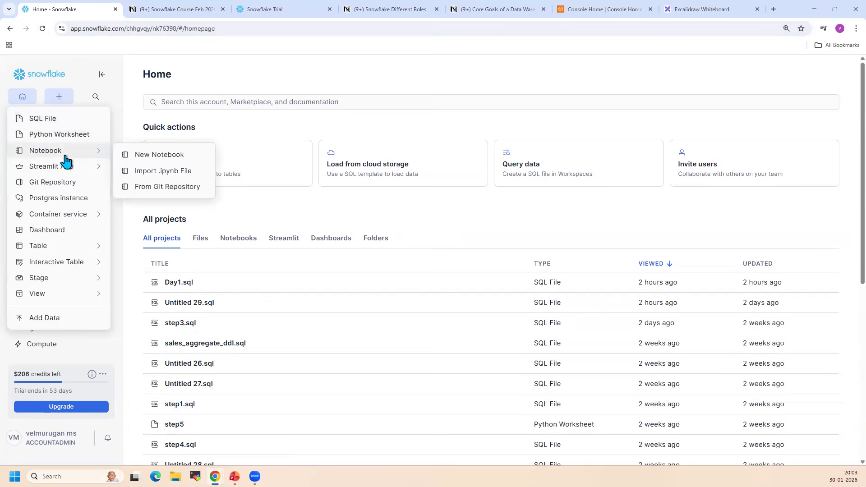
left_click(322, 212)
Open the Database Explorer from the catalog and view the DEMO database's details and schemas
mouse_move(50, 280)
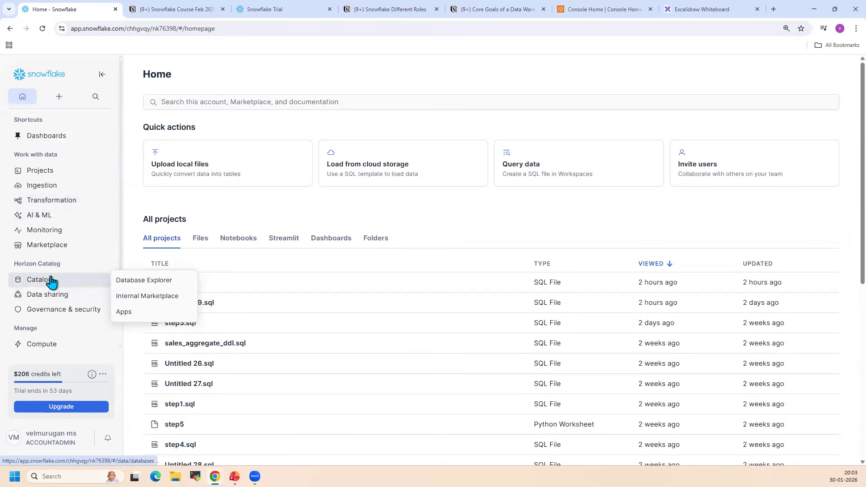
left_click(147, 281)
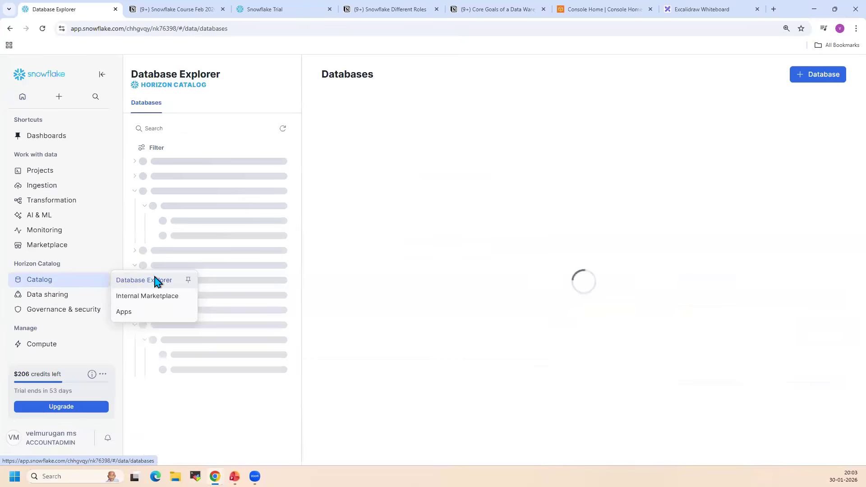
left_click(175, 162)
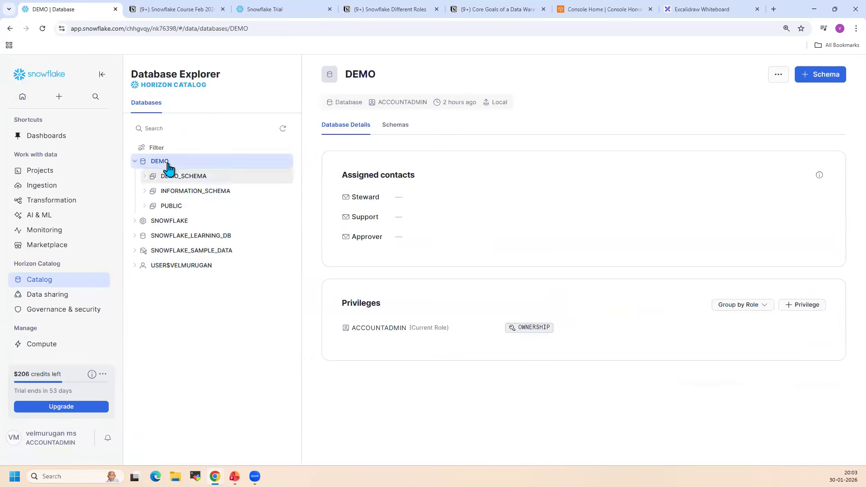
Open the SALES_RECORDS table in the DEMO database's DEMO_SCHEMA and preview its data
left_click(183, 177)
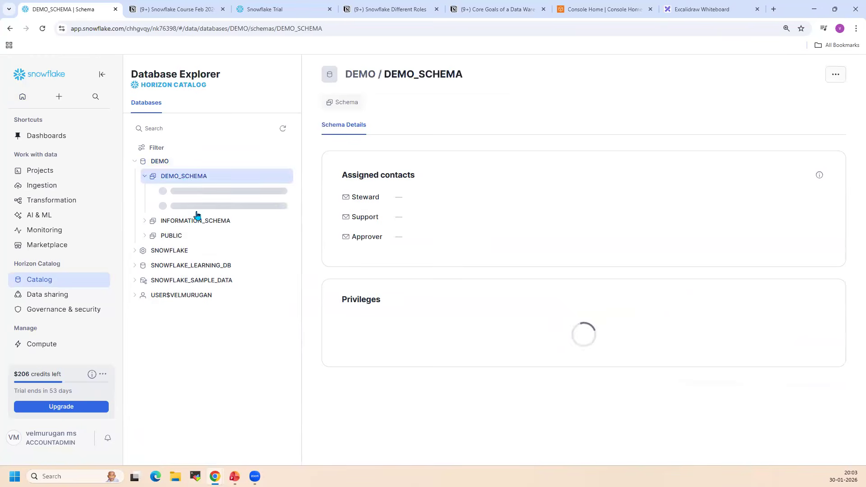
left_click(178, 191)
left_click(212, 207)
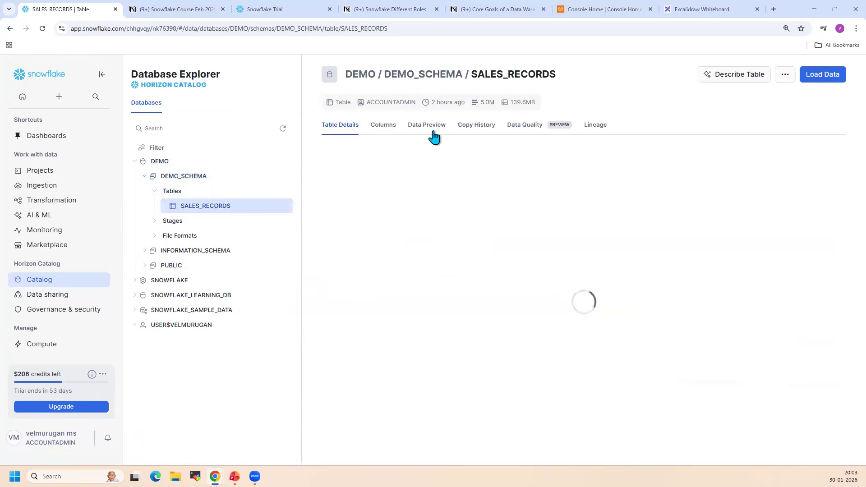
left_click(432, 132)
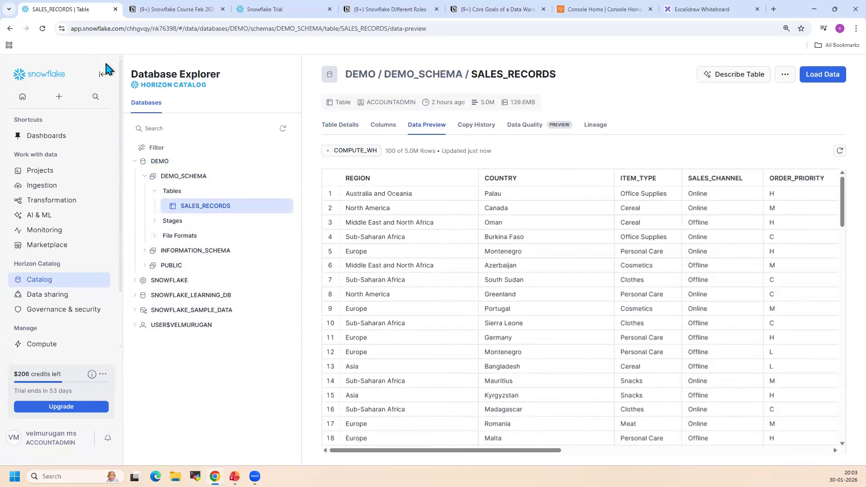
Look over the object types that can be created, including SQL File, and return to the home page
left_click(59, 96)
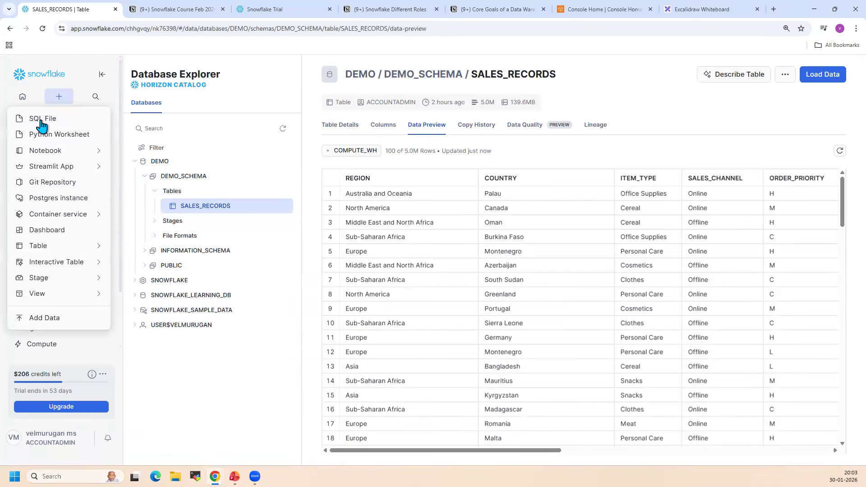
left_click(219, 116)
left_click(56, 75)
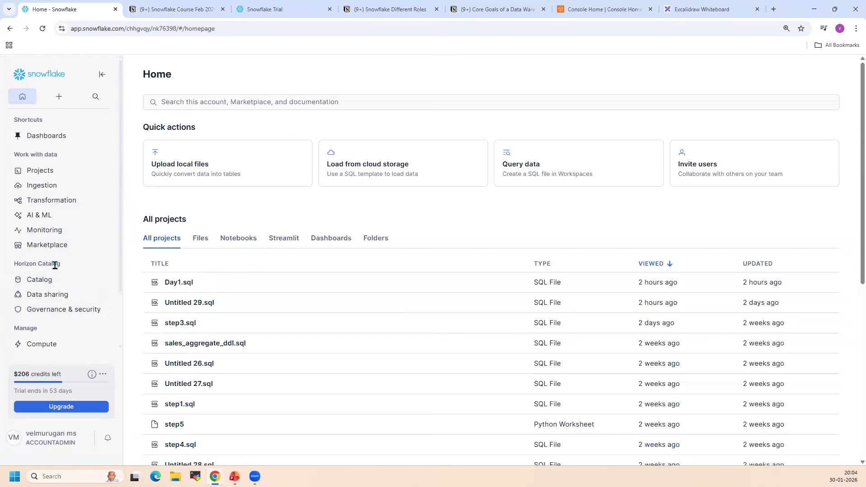
Reopen the Database Explorer from the catalog and drop the DEMO database
left_click(38, 281)
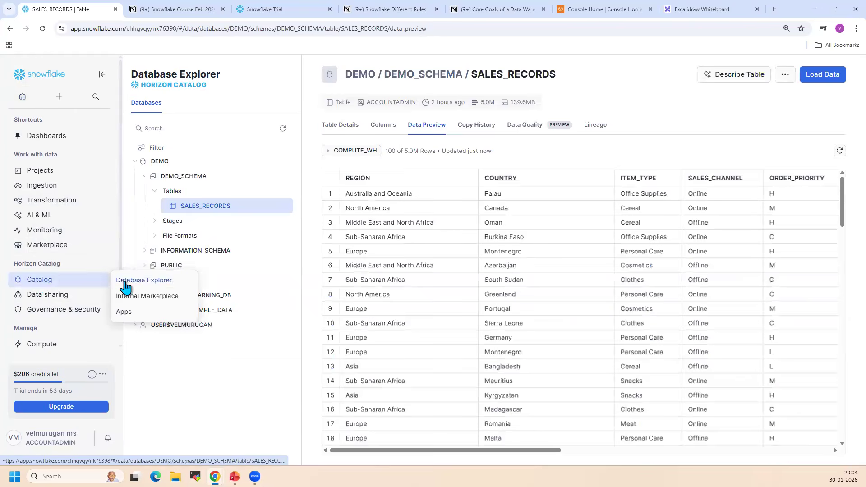
left_click(144, 287)
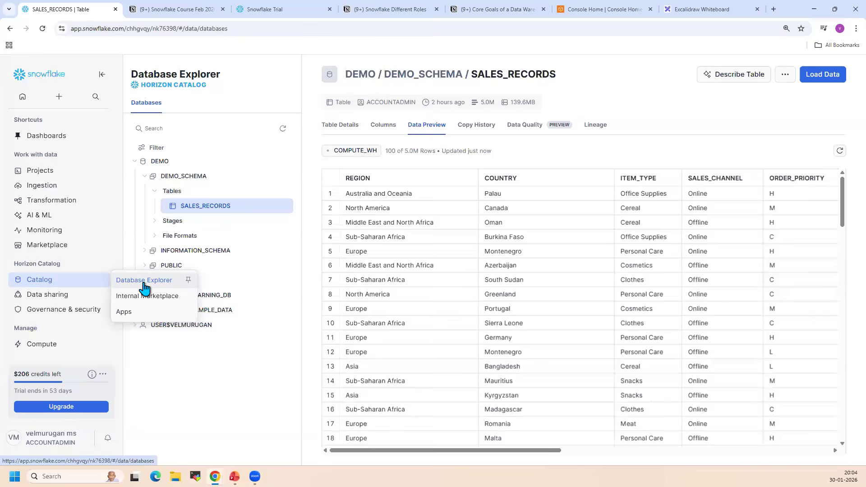
left_click(137, 165)
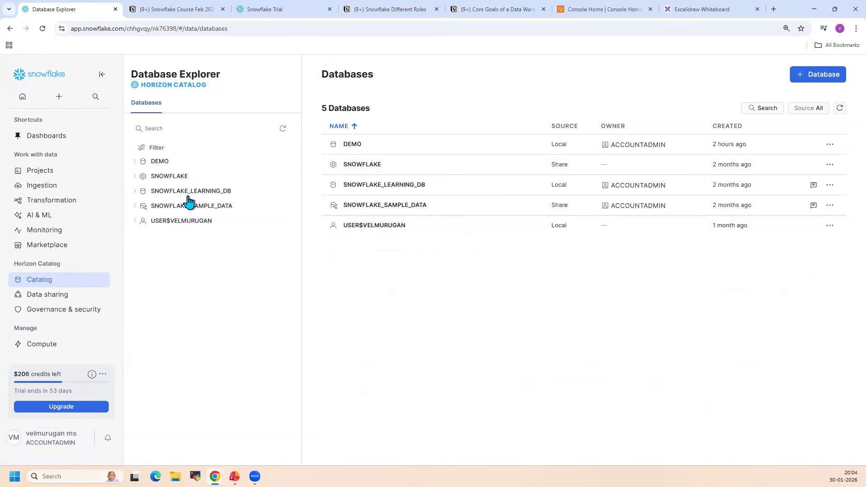
left_click(161, 163)
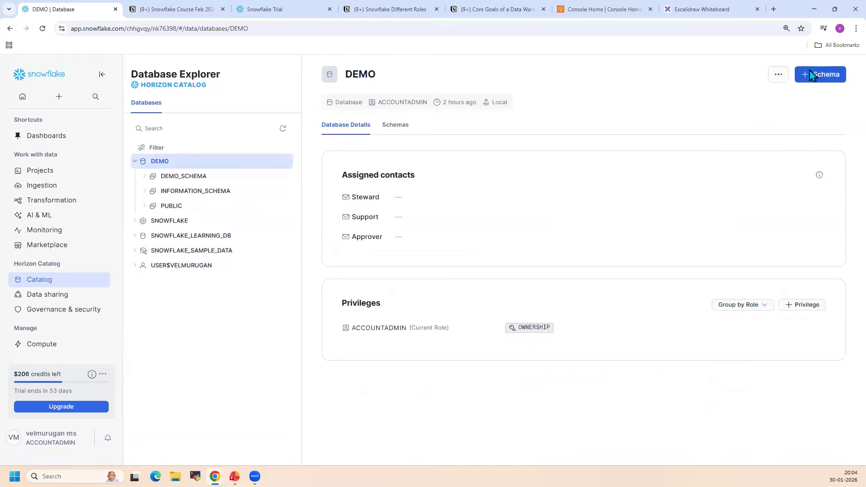
left_click(778, 75)
left_click(745, 128)
left_click(488, 299)
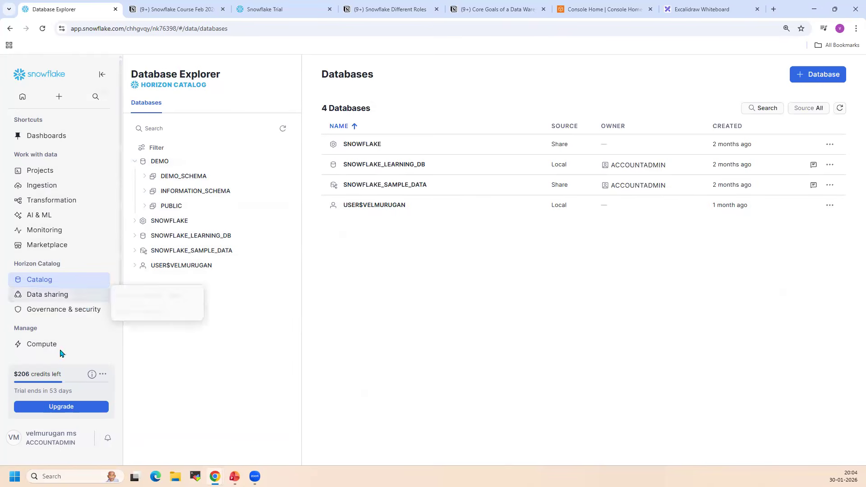
Examine the Compute and Admin options in the navigation and open the Warehouses list
mouse_move(66, 345)
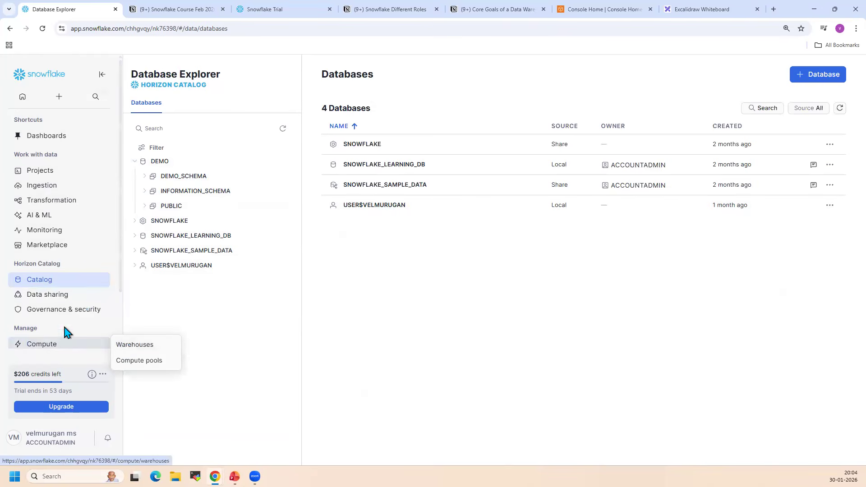
scroll(63, 323, "down", 2)
mouse_move(55, 311)
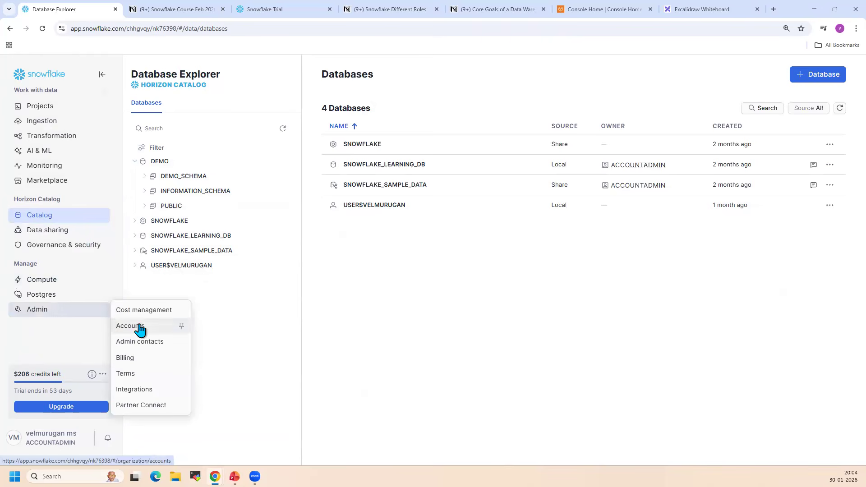
left_click(131, 281)
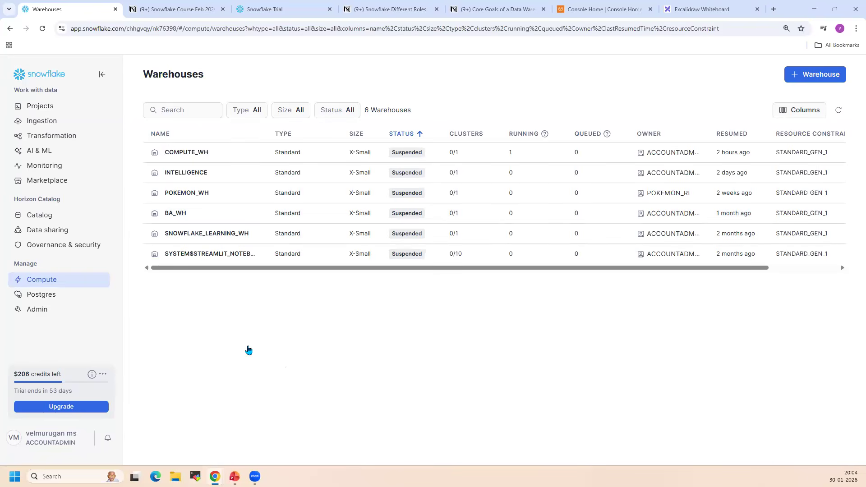
Switch to PowerPoint to view the 30-day free trial slide and return to the Snowflake Warehouses page
left_click(235, 476)
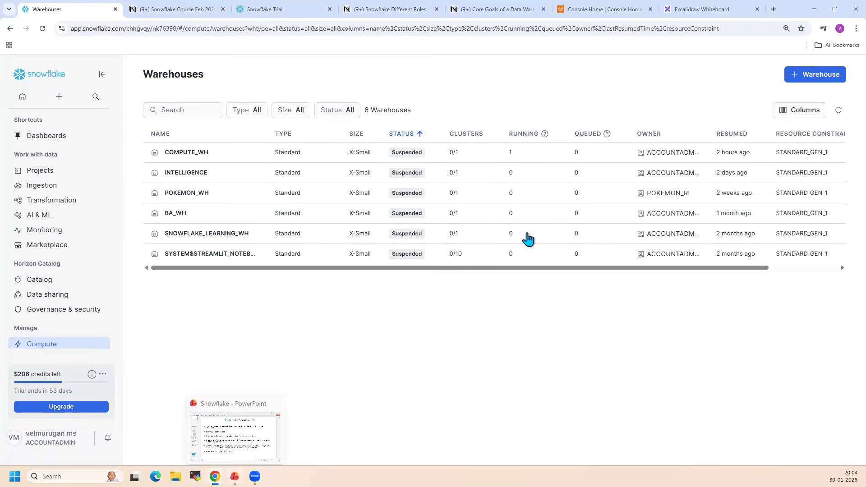
left_click(40, 404)
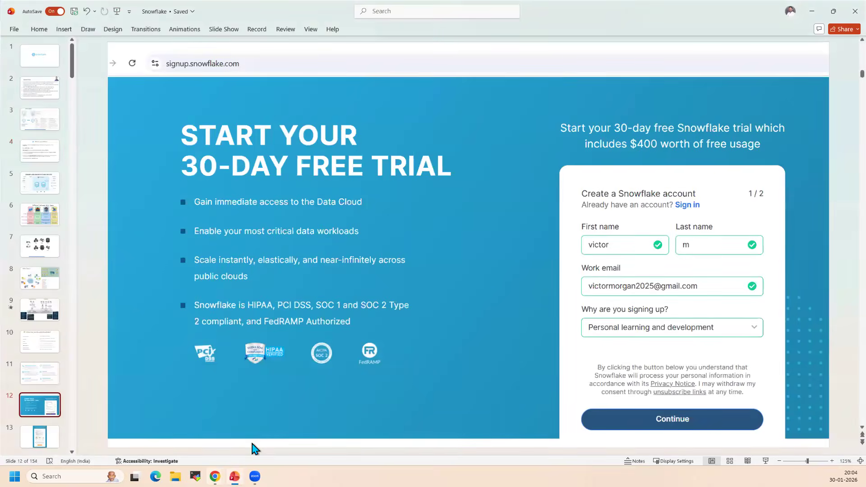
left_click(215, 477)
left_click(261, 423)
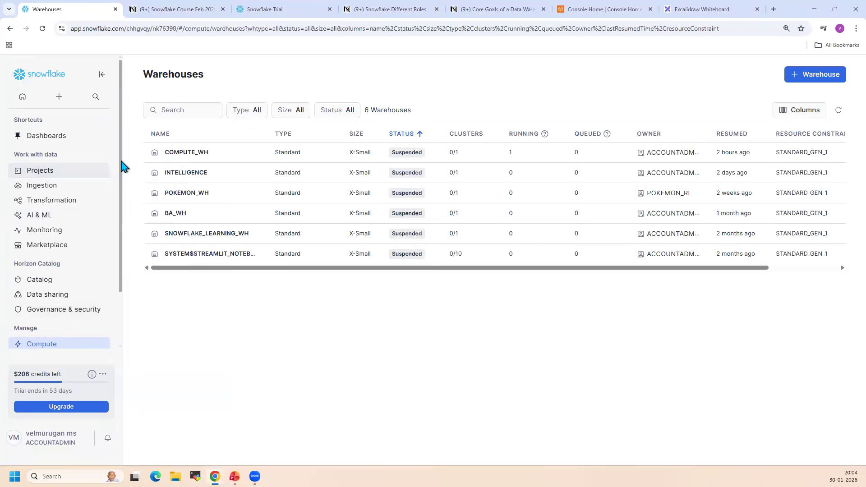
Open the Database Explorer from the catalog and refresh its database tree
scroll(59, 316, "down", 2)
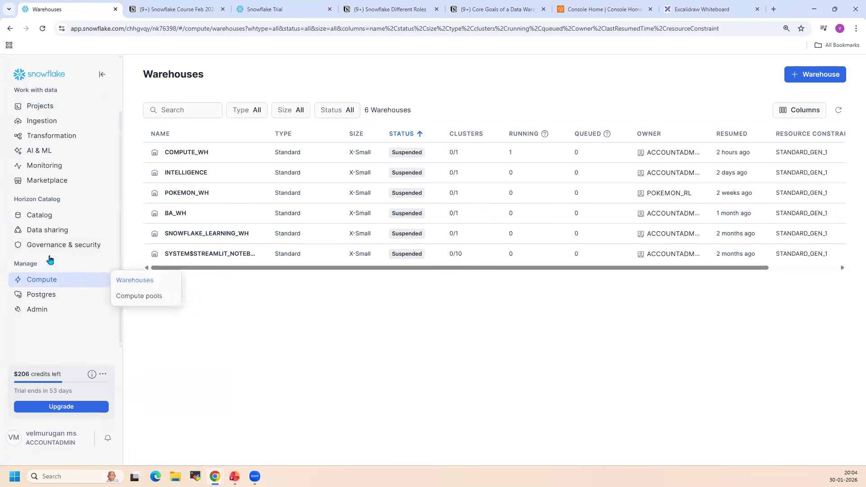
mouse_move(43, 217)
left_click(127, 217)
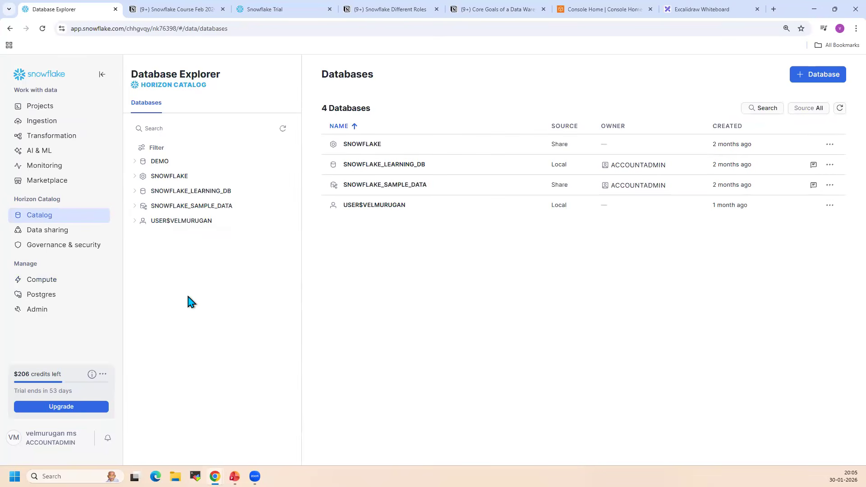
left_click(282, 129)
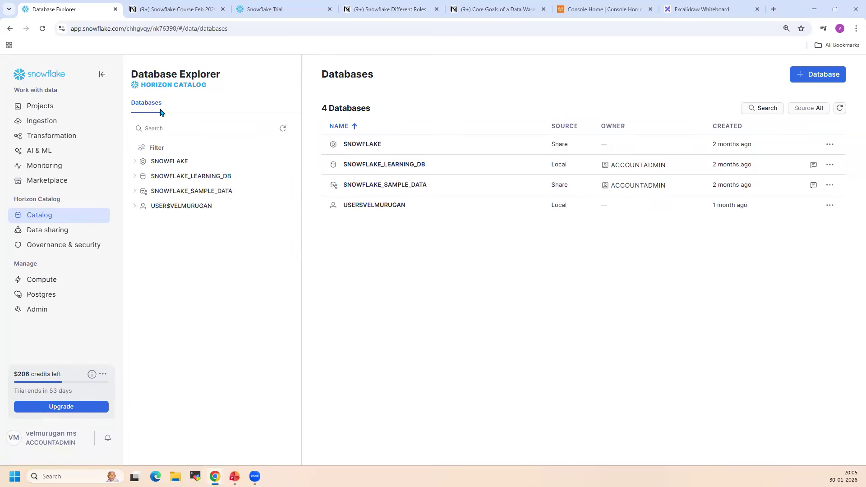
Expand and collapse the SNOWFLAKE_SAMPLE_DATA and SNOWFLAKE databases, viewing the sample database's details
left_click(134, 192)
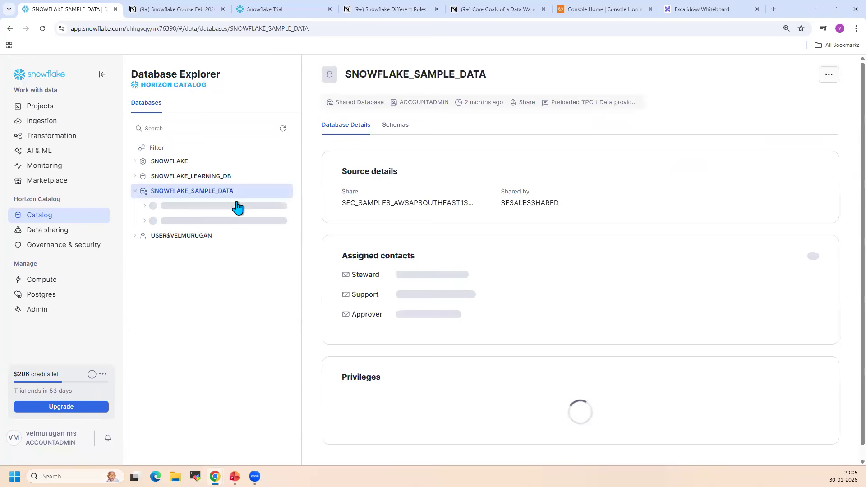
left_click(134, 191)
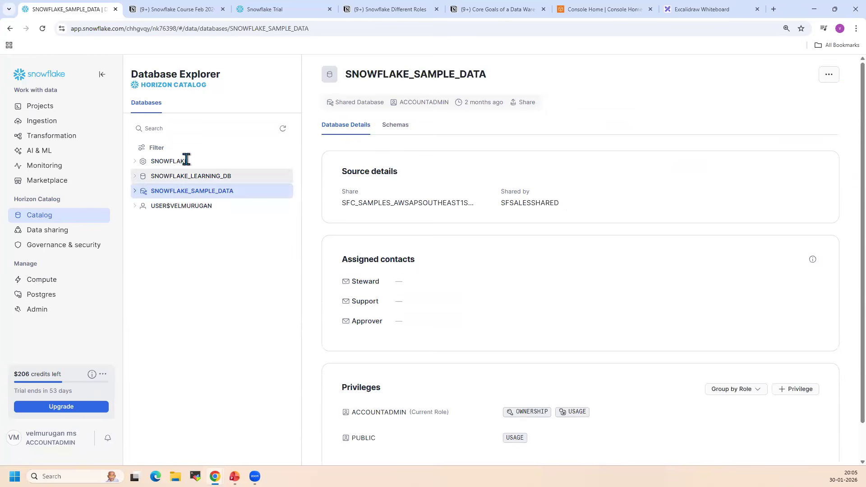
left_click(136, 162)
left_click(136, 162)
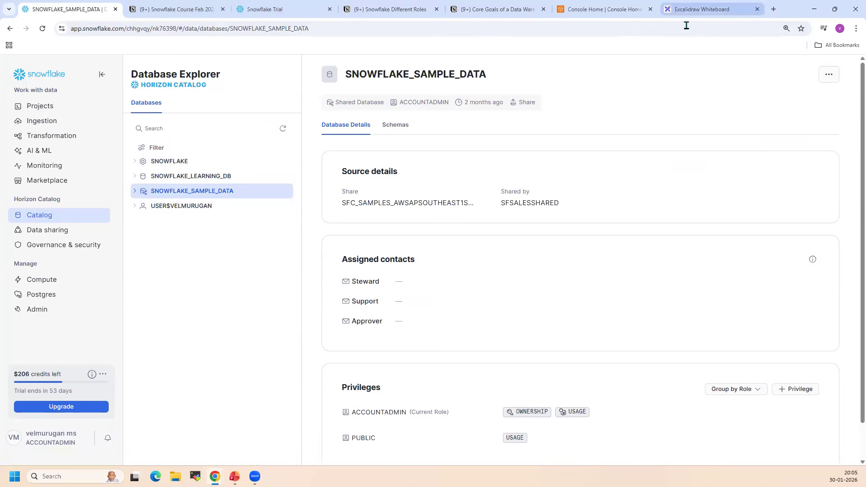
Check the topic outline on the Excalidraw whiteboard and switch to slide 4 of the Snowflake presentation in PowerPoint
left_click(692, 9)
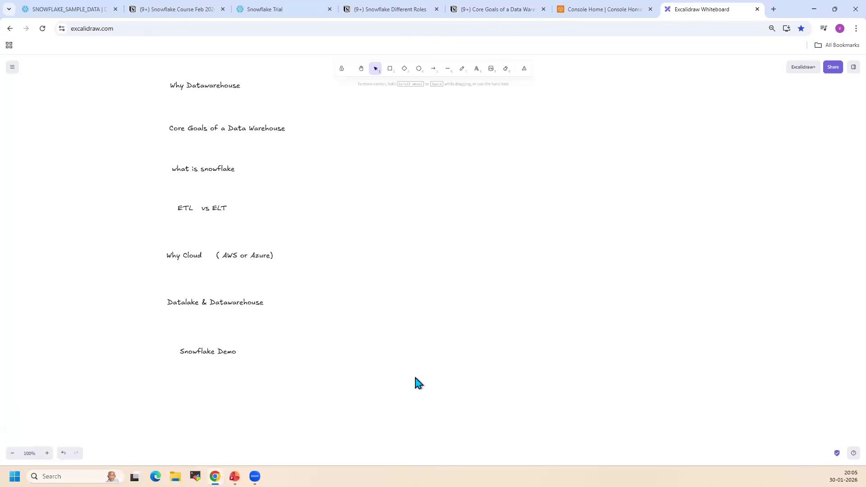
left_click(234, 476)
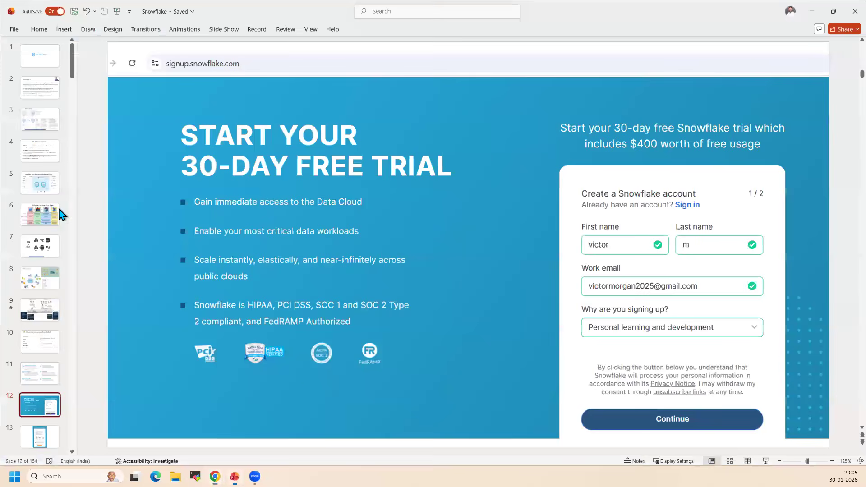
scroll(52, 182, "down", 1)
scroll(52, 185, "down", 1)
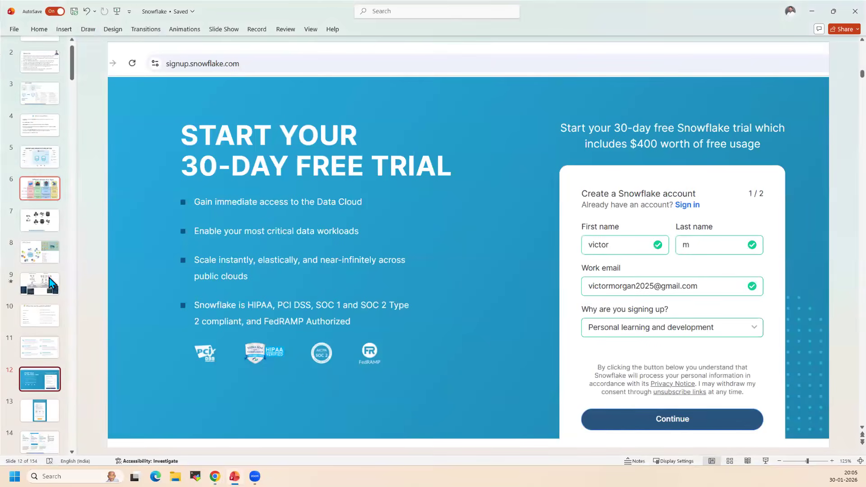
left_click(45, 136)
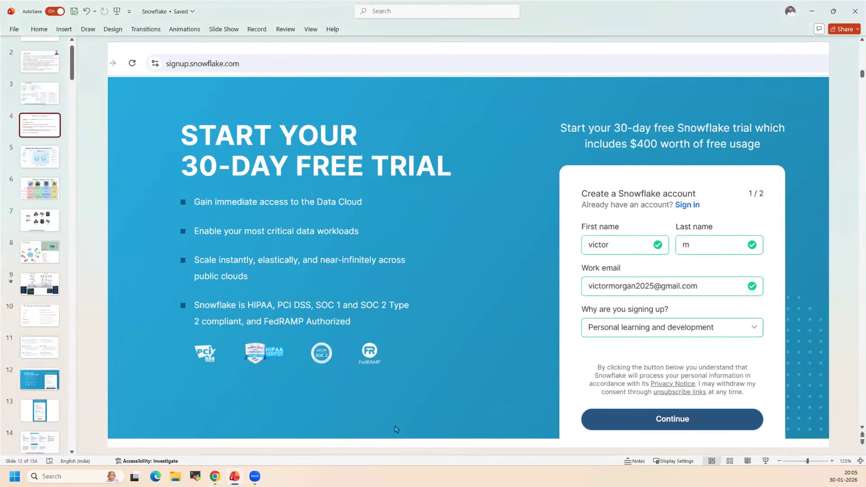
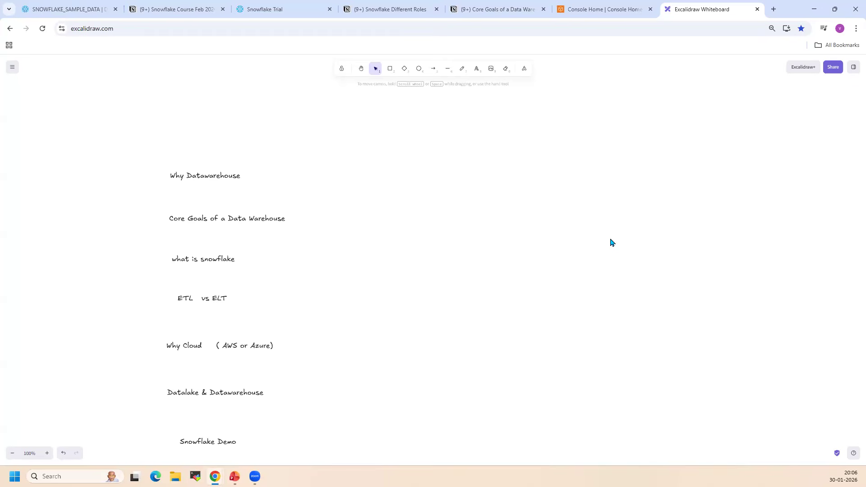
Add a text note reading "Retail - Product" in the empty area beside the topic outline
double_click(540, 162)
type("Retial")
key("BackSpace")
key("BackSpace")
key("BackSpace")
type("ail  -  Product")
Add a second text note reading "Sales - daily /hourly" below the Retail note
double_click(520, 216)
type("Sales -      ")
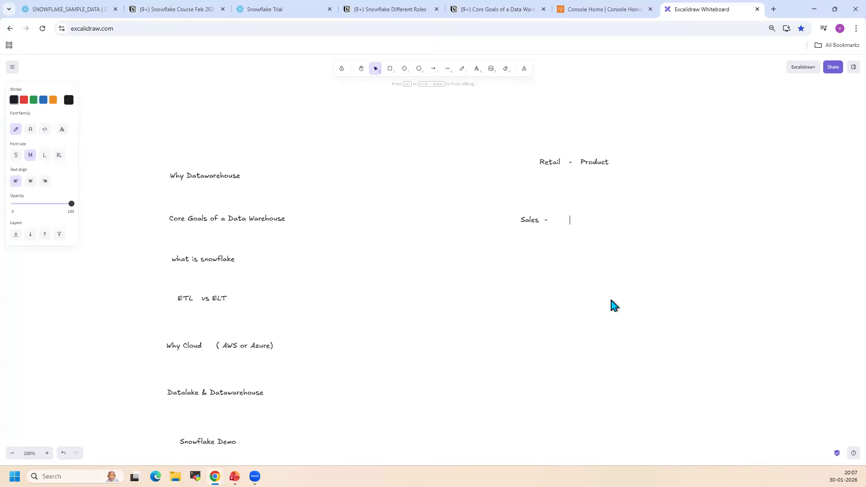
type("daily /hourly")
left_click(536, 261)
Draw a rectangle below the Sales note and add the text "Dashboard" inside it
left_click(390, 68)
left_click_drag(622, 370, 506, 271)
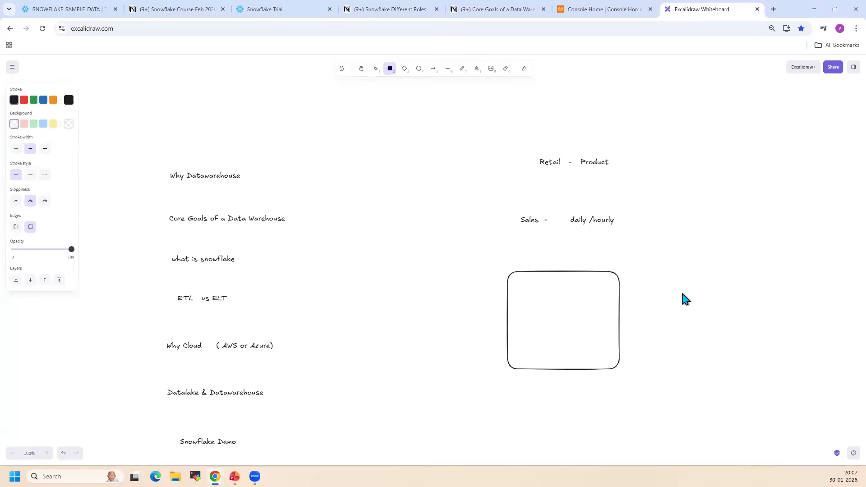
double_click(530, 283)
type("Dashbo")
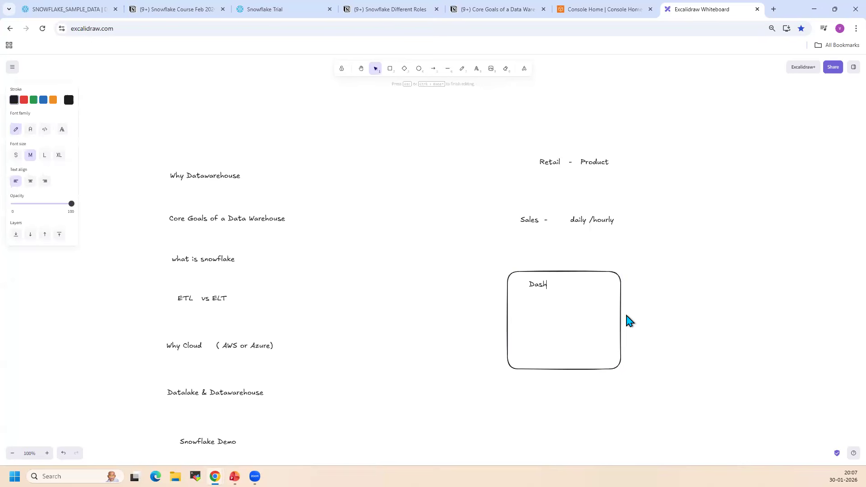
key("BackSpace")
key("BackSpace")
type("board")
Delete the Retail and Sales notes together with the Dashboard rectangle and its text
double_click(736, 305)
key("Escape")
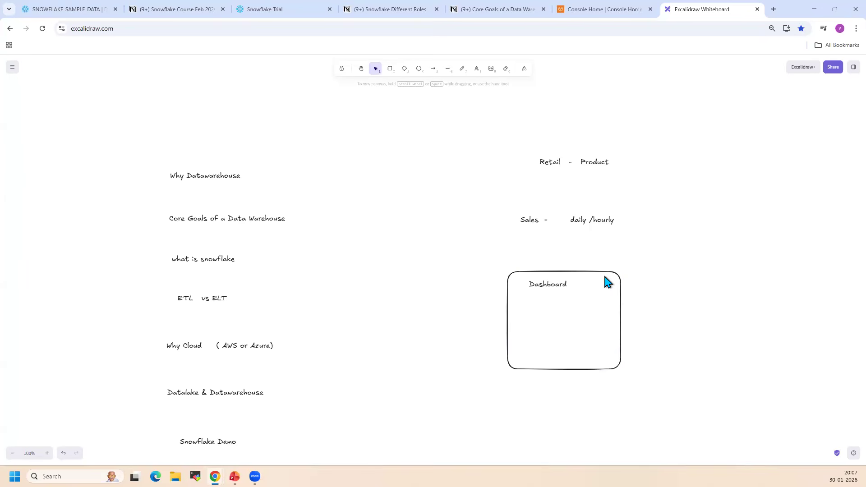
left_click_drag(475, 135, 687, 400)
key("Delete")
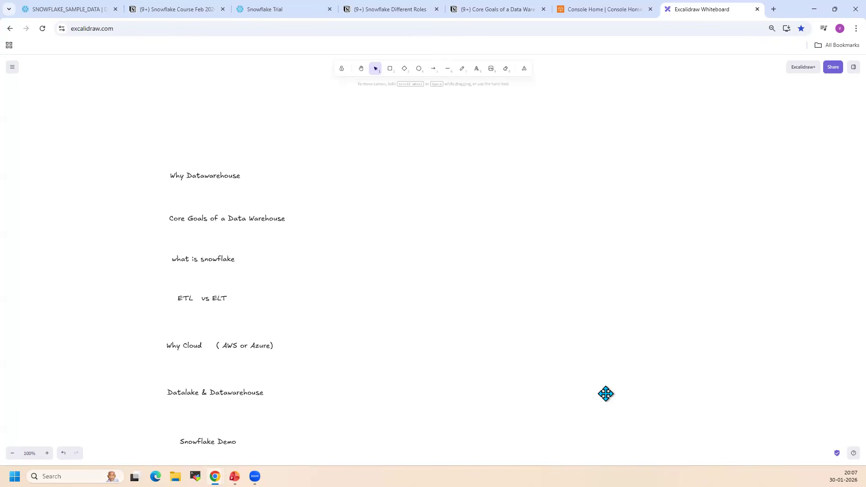
Start a text note beside the topic outline with the lines "OLTP" and "database"
double_click(510, 221)
type("OLTP")
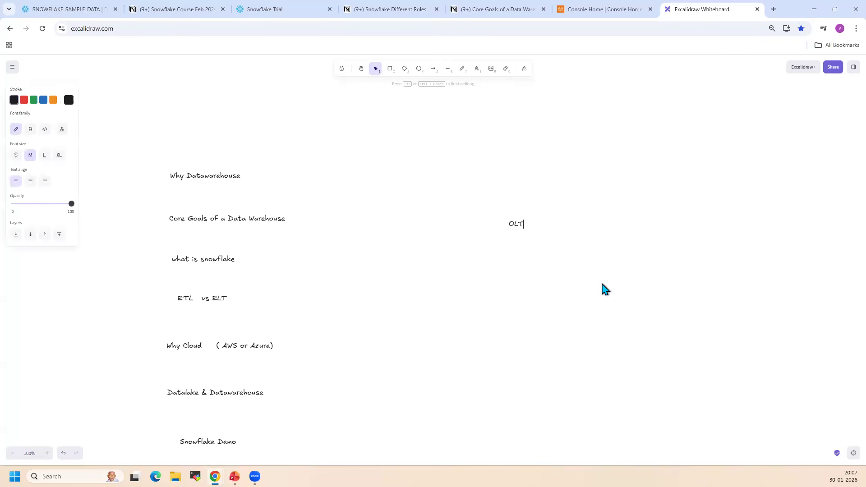
key("Return")
type("database")
key("Return")
key("Return")
Complete the OLTP note with the lines "End user" and "customer", separated by blank lines
type("EN")
key("BackSpace")
key("BackSpace")
type("n t")
key("BackSpace")
type("d")
key("BackSpace")
key("BackSpace")
type("d user")
key("Return")
key("Return")
type("customer")
left_click(564, 287)
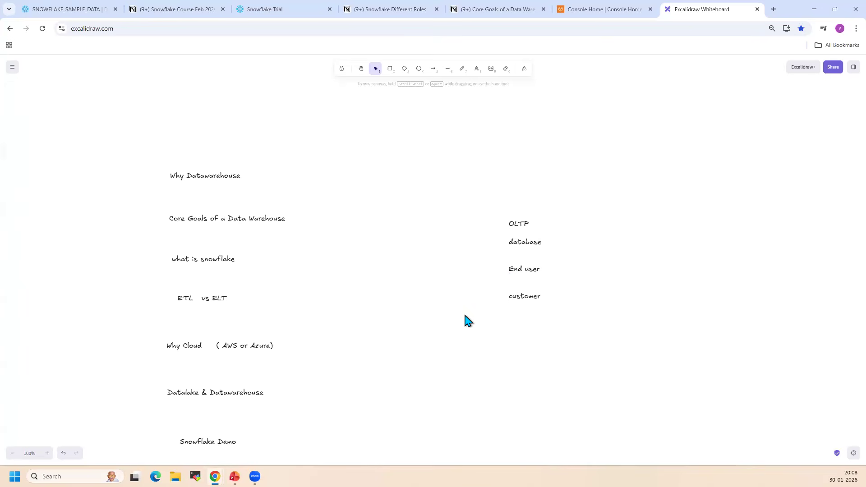
Add a note across from the OLTP text with the lines "OLAP", "Internal teams" and "Top line business"
double_click(686, 217)
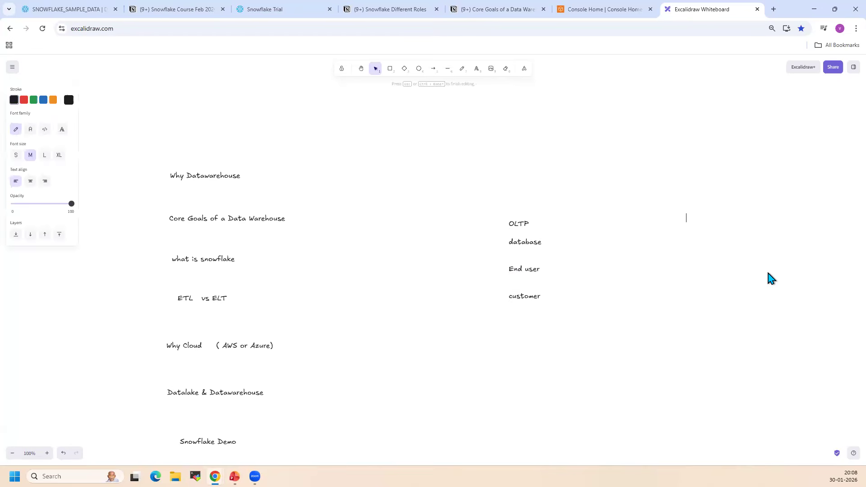
type("OLAP")
key("Return")
key("Return")
type("Internal team")
key("Return")
type("Top line buei")
key("BackSpace")
key("BackSpace")
key("BackSpace")
type("usiness")
Replace the first line of the OLAP note with "Datawarehouse"
left_click(691, 217)
key("Home")
key("shift+End")
type("Datab")
key("BackSpace")
type("warehouse")
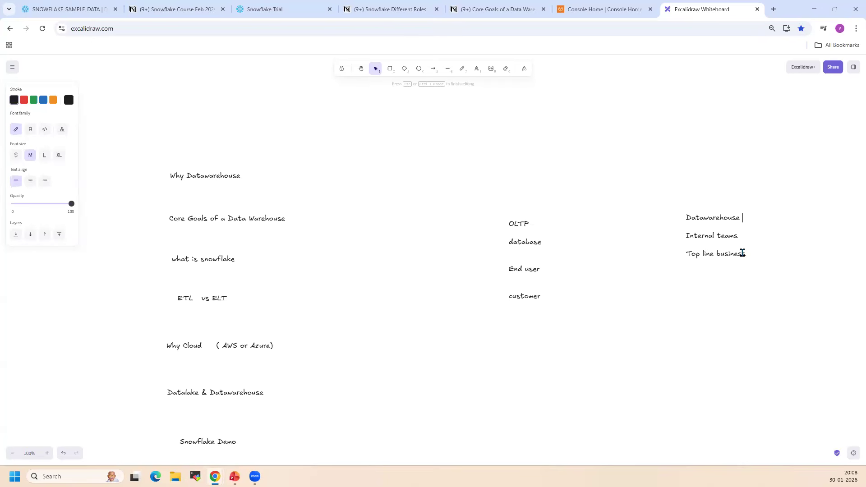
Add a note above the Datawarehouse text reading "current", "historical" and "data points", and move it diagonally away from that text
double_click(694, 159)
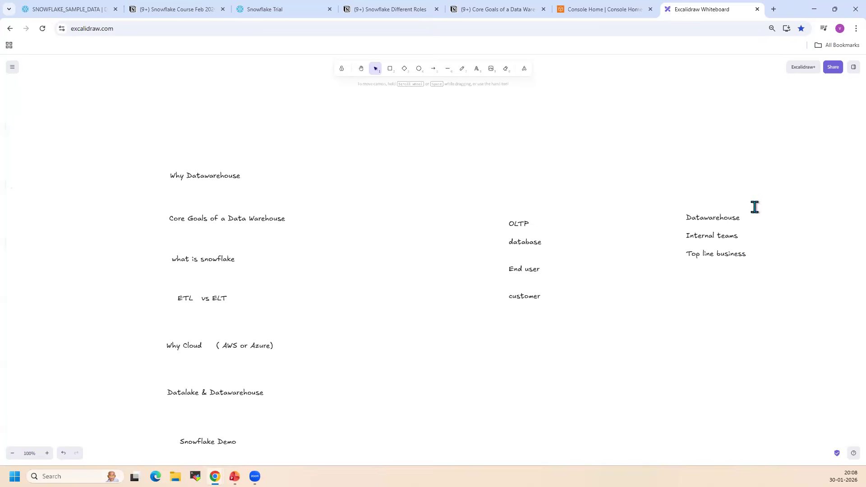
type("current")
key("Return")
type("historical")
key("Return")
key("Return")
type("data points")
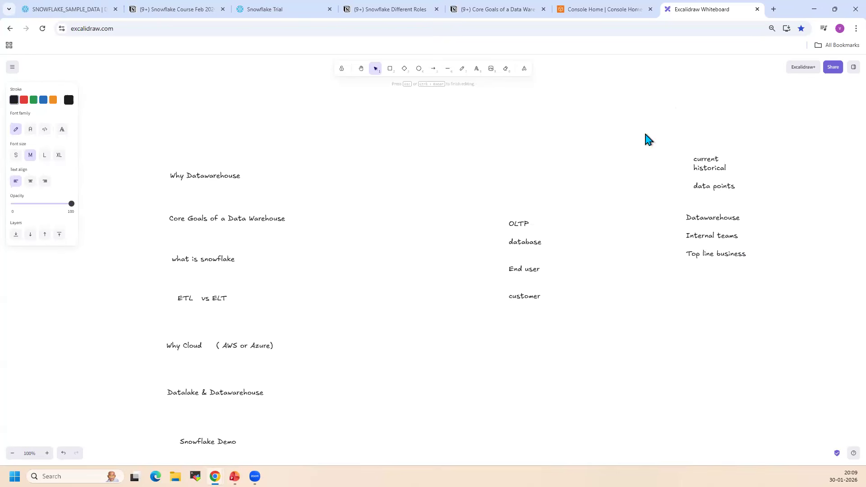
left_click(748, 200)
left_click_drag(728, 184, 675, 154)
double_click(735, 160)
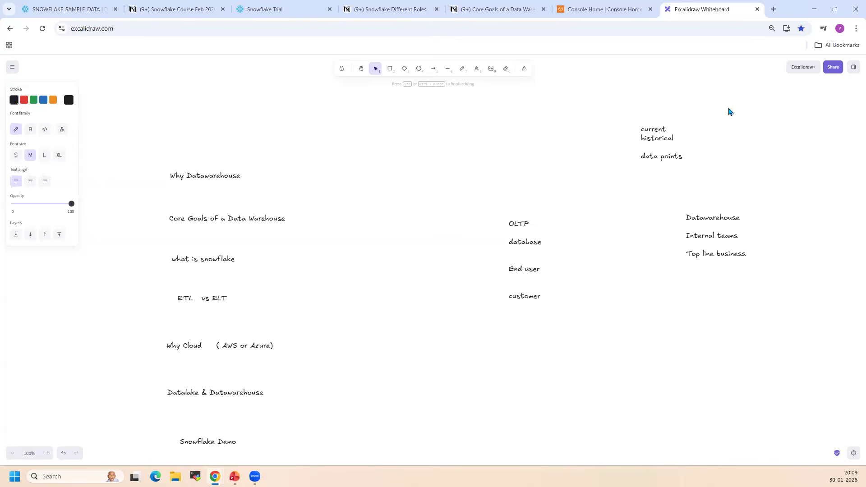
key("Escape")
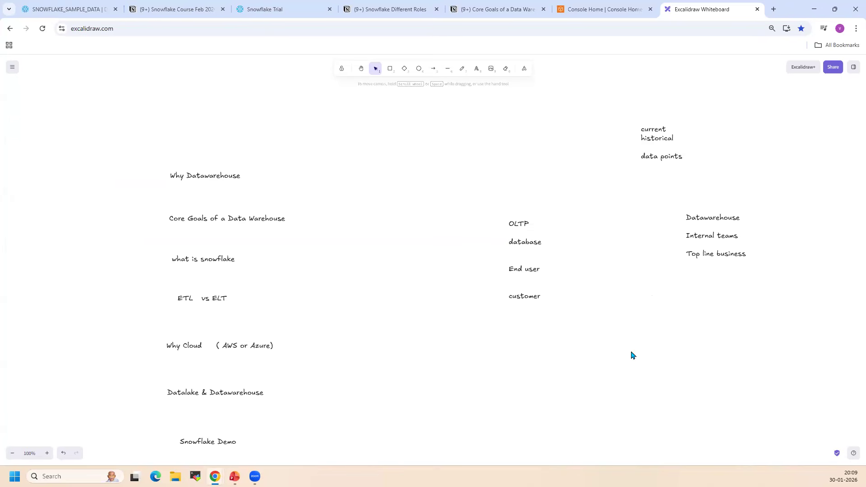
Delete the OLTP, Datawarehouse and data points notes from the whiteboard
left_click_drag(485, 97, 802, 368)
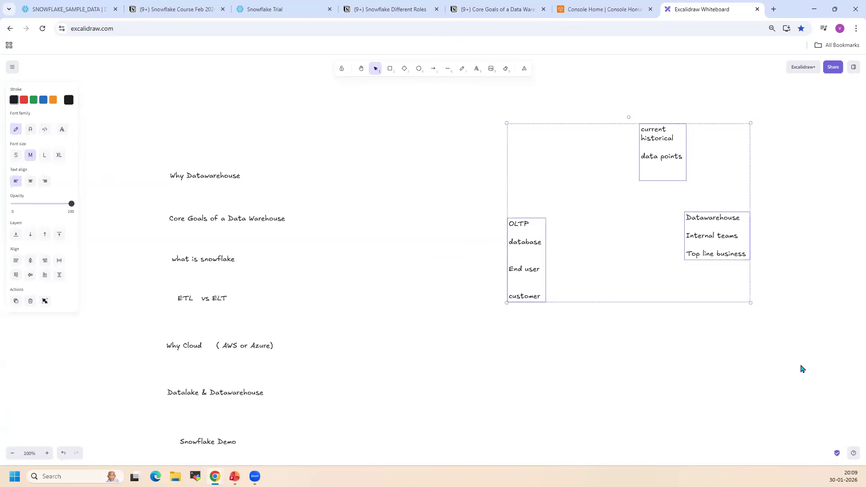
key("Delete")
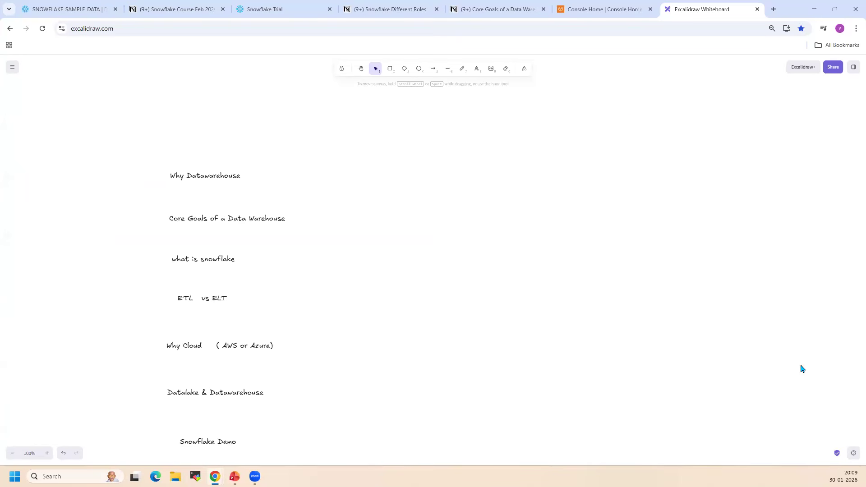
Glance at SNOWFLAKE_SAMPLE_DATA in Snowflake, return to the Excalidraw whiteboard, and shift the outline topics from Why Datawarehouse to Datalake & Datawarehouse upward
left_click(84, 10)
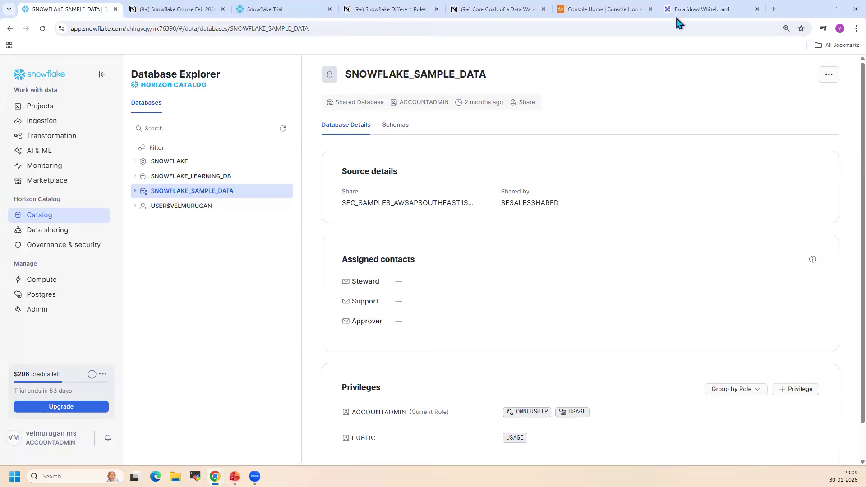
left_click(706, 9)
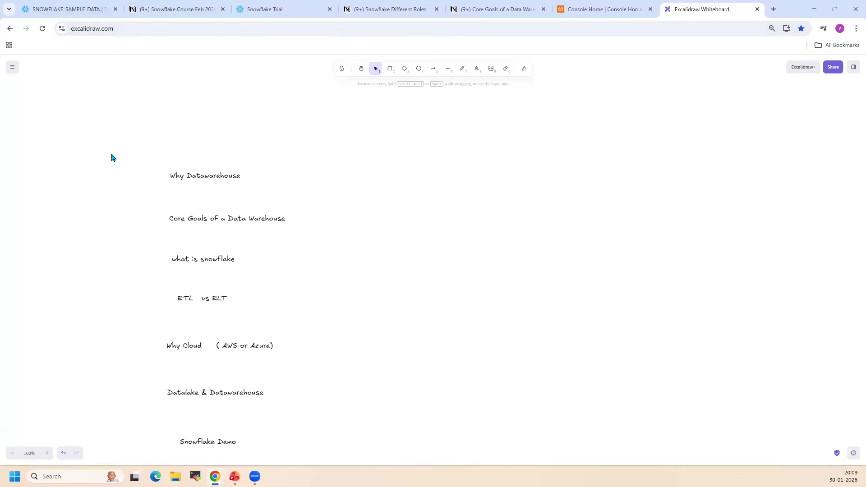
left_click_drag(111, 153, 375, 319)
left_click_drag(247, 253, 252, 180)
left_click(226, 348)
left_click_drag(234, 347, 235, 298)
left_click_drag(223, 388, 233, 371)
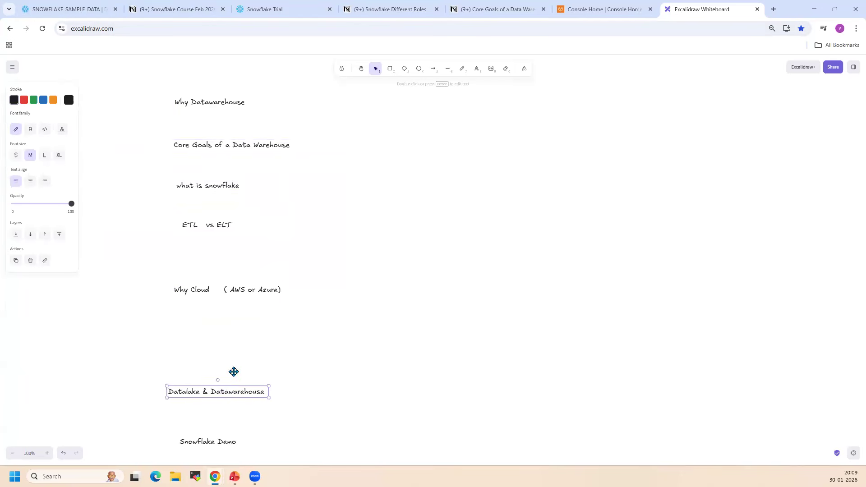
Add a text note with the lines "AWS" and "Azure" beside the Why Cloud topic
double_click(566, 277)
type("AWS")
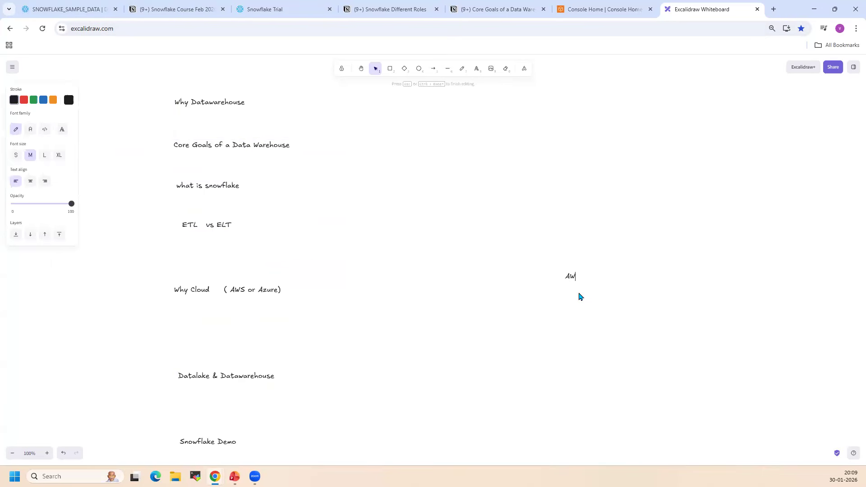
key("Return")
key("Return")
type("Azure")
left_click(498, 325)
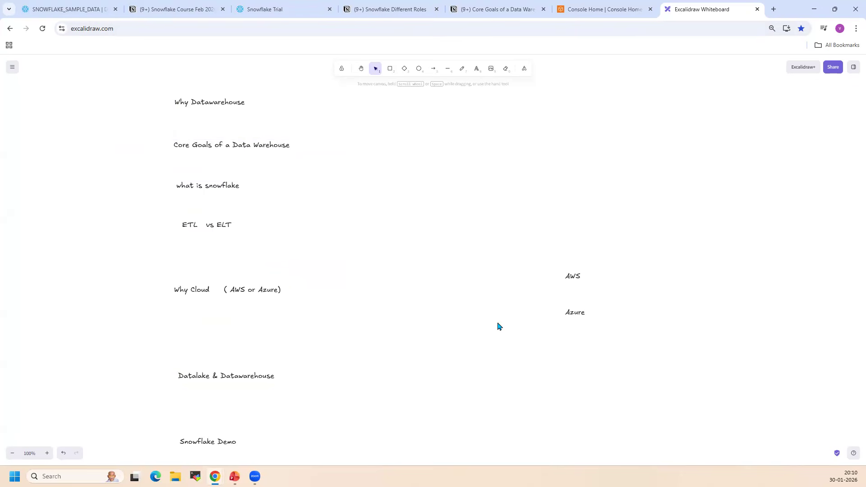
double_click(670, 180)
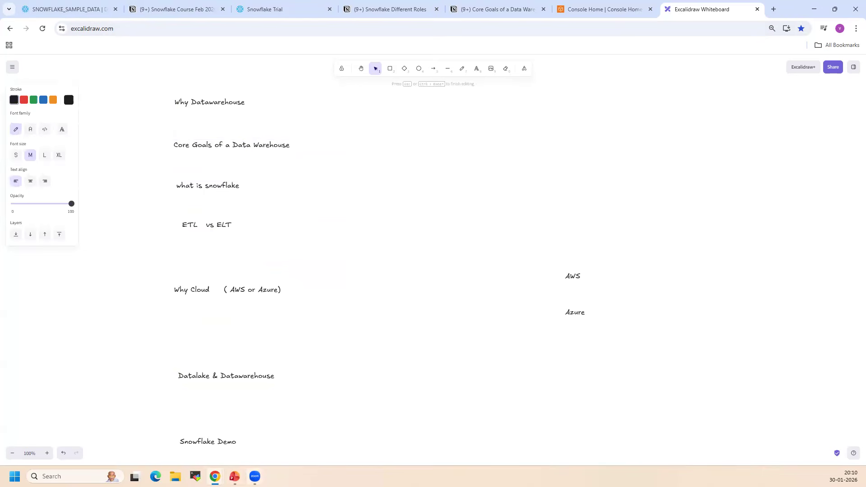
Switch to the Snowflake presentation in PowerPoint and go forward to the Why Cloud slide
key("alt+Tab")
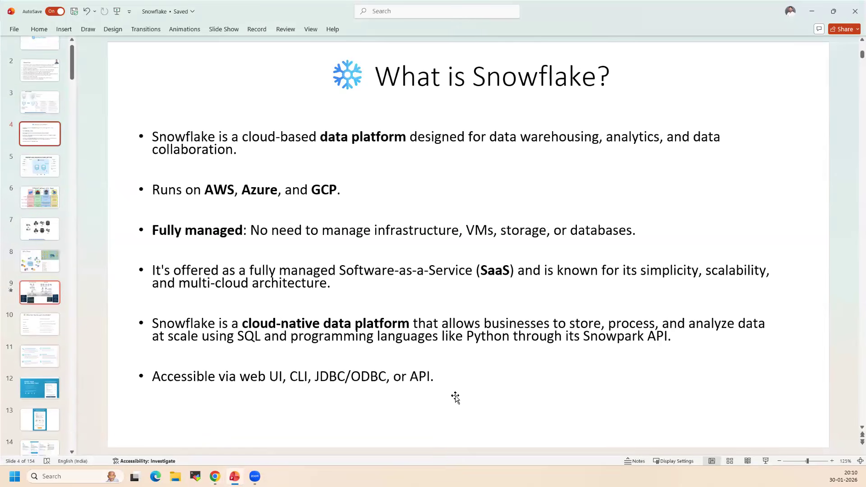
key("Down")
key("Down")
key("Down")
key("Down")
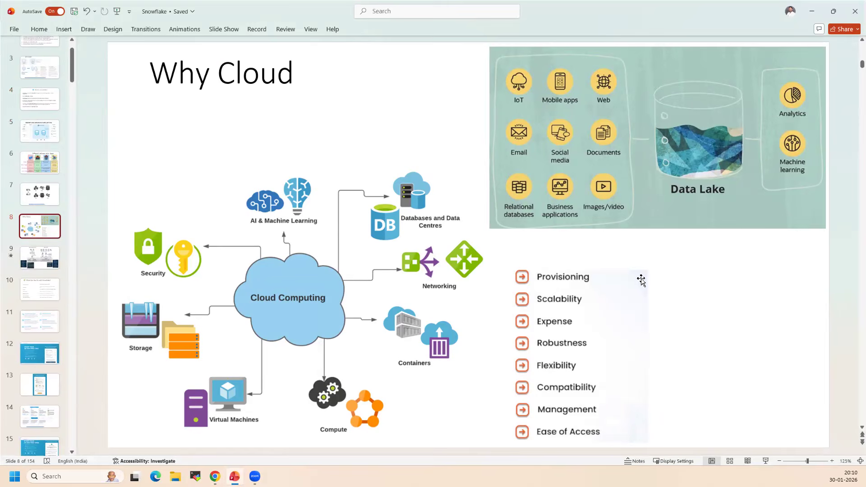
Switch to the AWS Console in the browser and look over its All services list
key("alt+Tab")
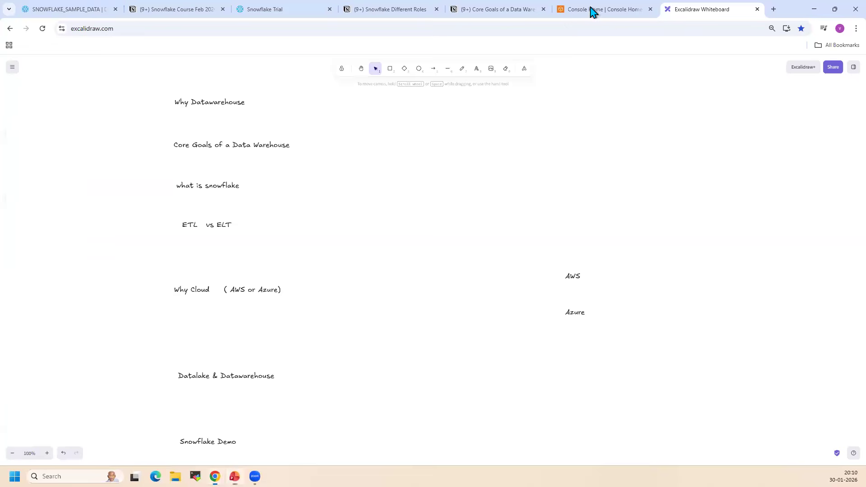
key("ctrl+shift+Tab")
left_click(14, 102)
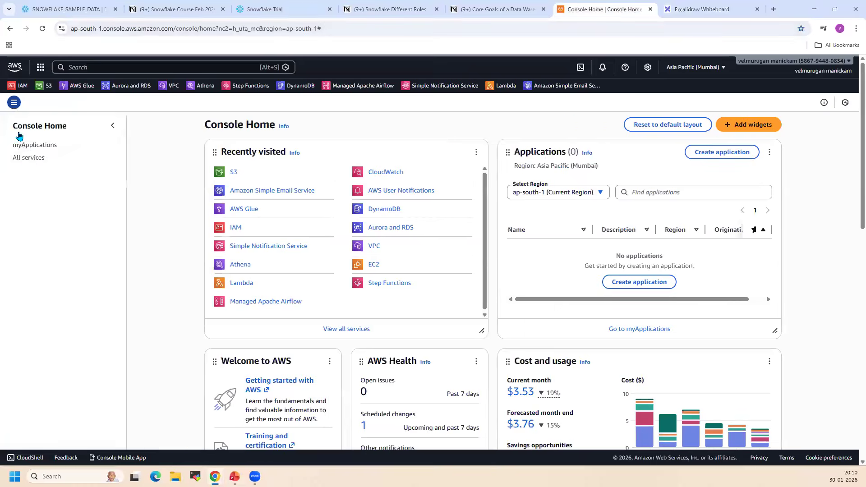
left_click(34, 162)
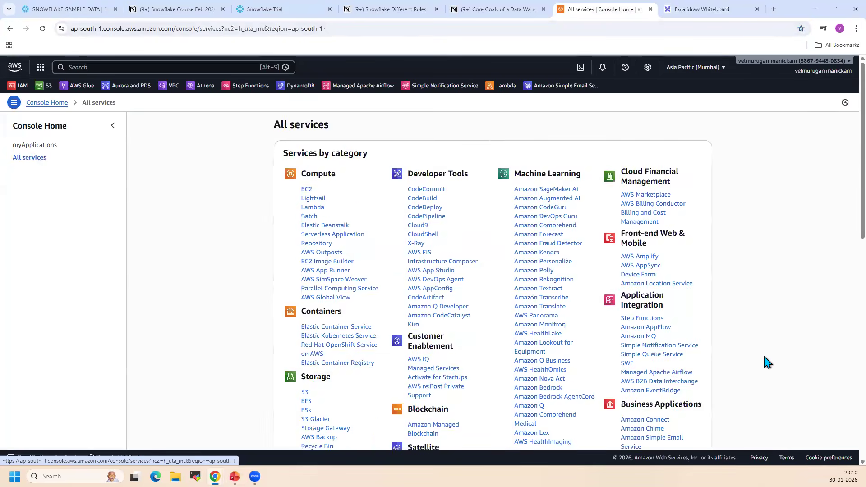
scroll(767, 361, "down", 3)
scroll(767, 361, "up", 1)
scroll(361, 226, "up", 2)
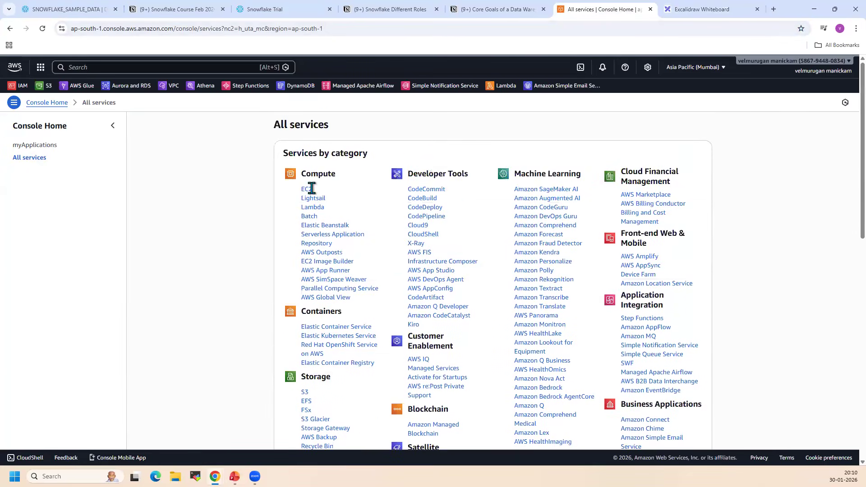
View the EC2 Launch an instance page and return to the All services list
left_click(307, 189, "ctrl")
left_click(621, 8)
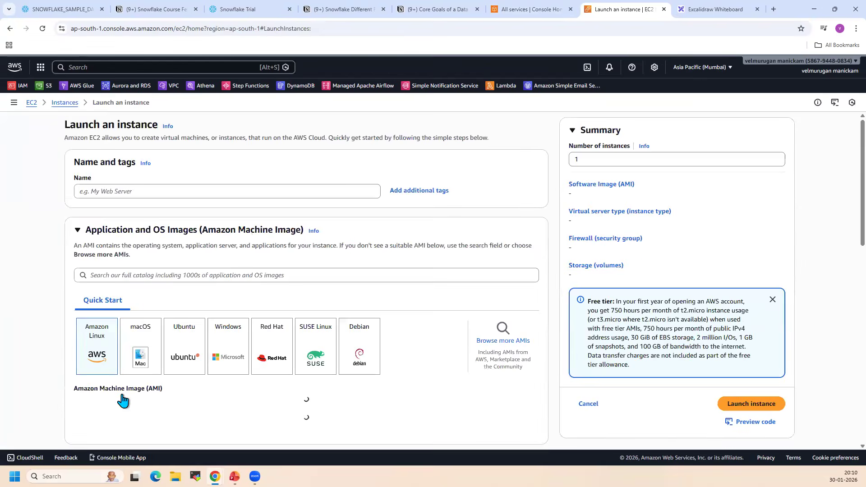
left_click(539, 9)
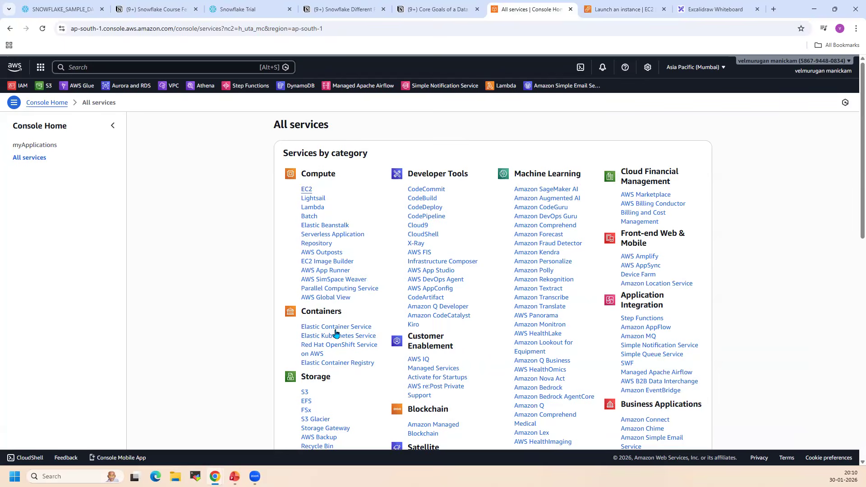
Open Aurora and RDS in a separate browser tab and view its database creation form with the Aurora (PostgreSQL Compatible) engine
scroll(321, 292, "down", 2)
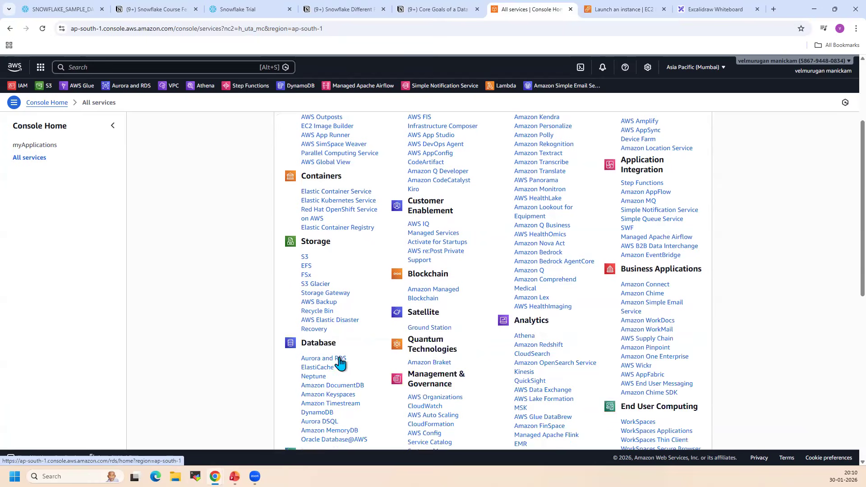
right_click(341, 359)
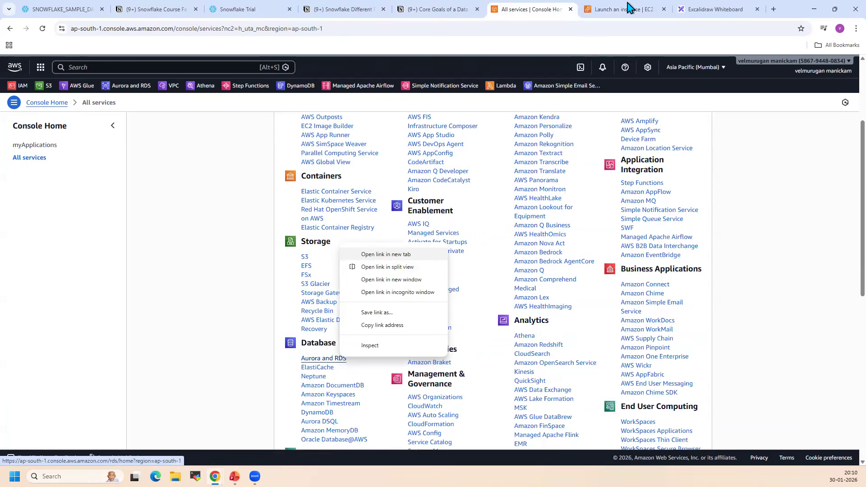
left_click(386, 254)
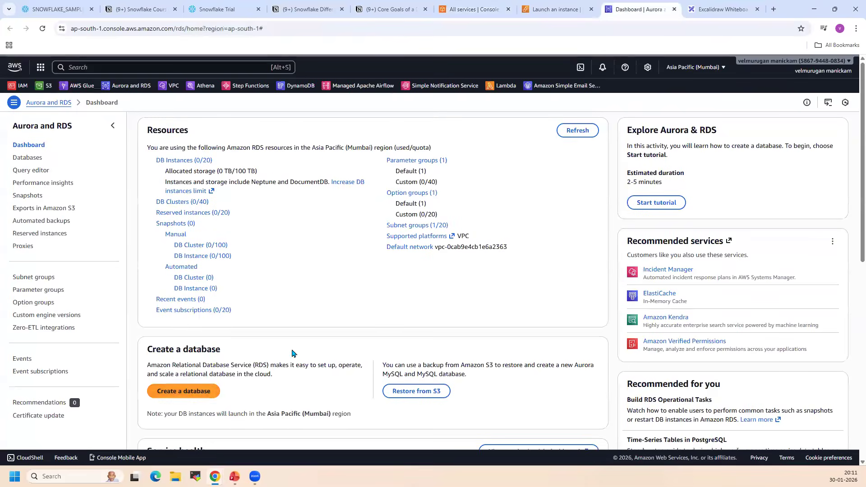
left_click(178, 396)
left_click(262, 250)
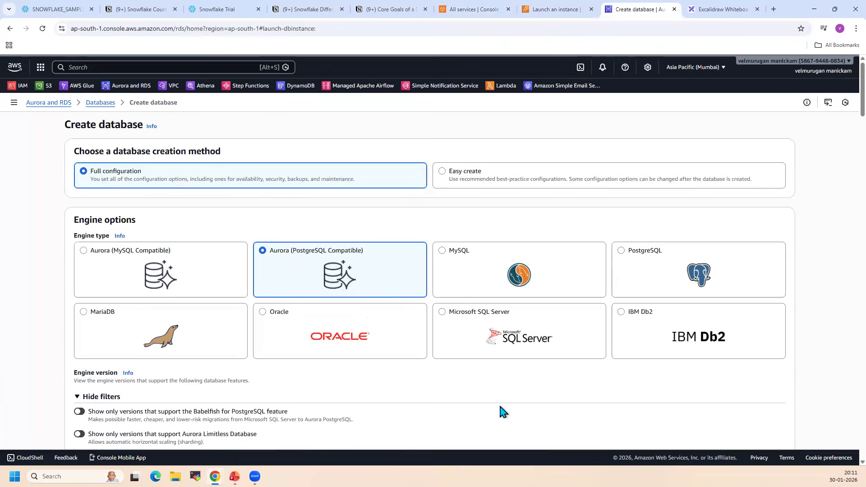
Return to the AWS All services list and examine the remaining service categories
left_click(471, 9)
scroll(357, 346, "down", 4)
scroll(638, 288, "up", 2)
scroll(637, 287, "down", 1)
scroll(631, 289, "up", 6)
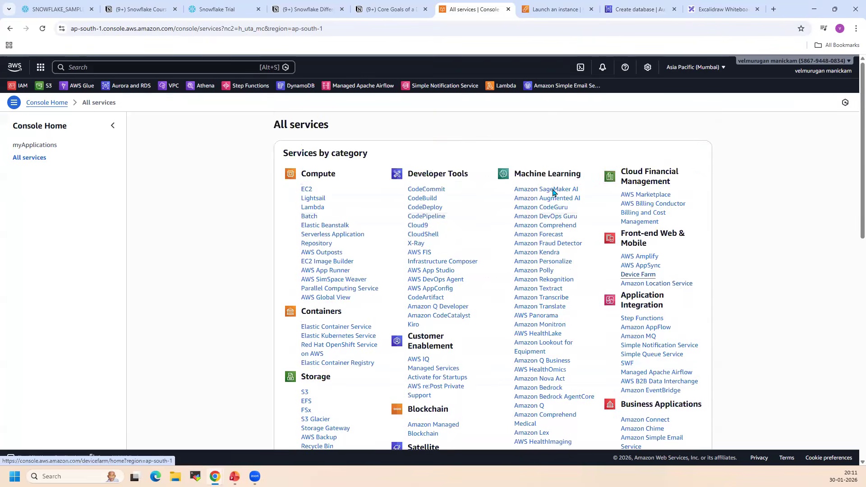
scroll(735, 281, "down", 5)
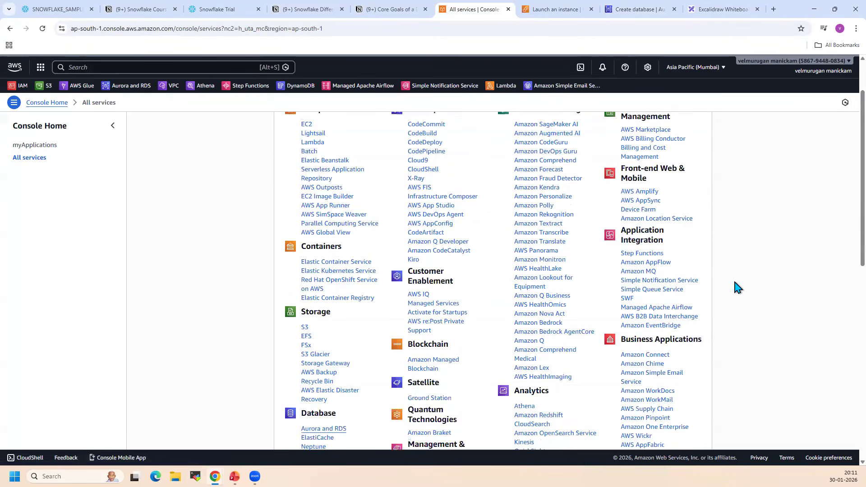
Examine the remaining categories in the AWS All services list and compare them with the Why Cloud slide in PowerPoint
scroll(647, 336, "down", 2)
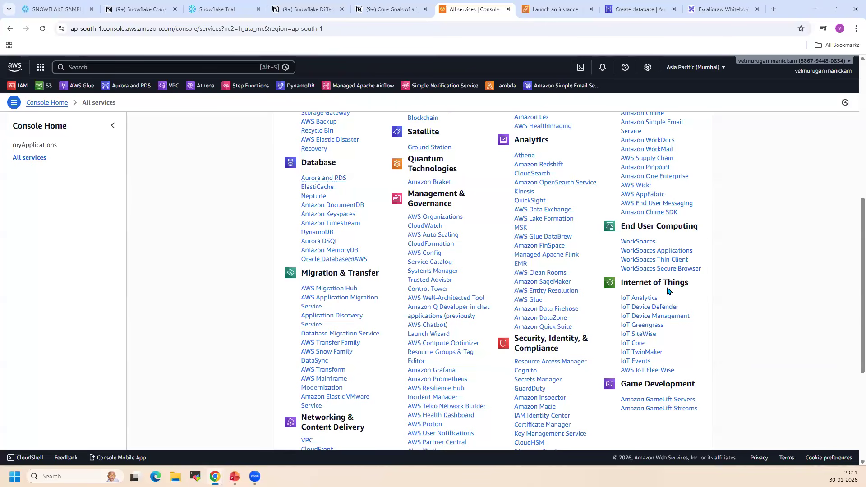
scroll(760, 336, "down", 1)
scroll(760, 336, "up", 6)
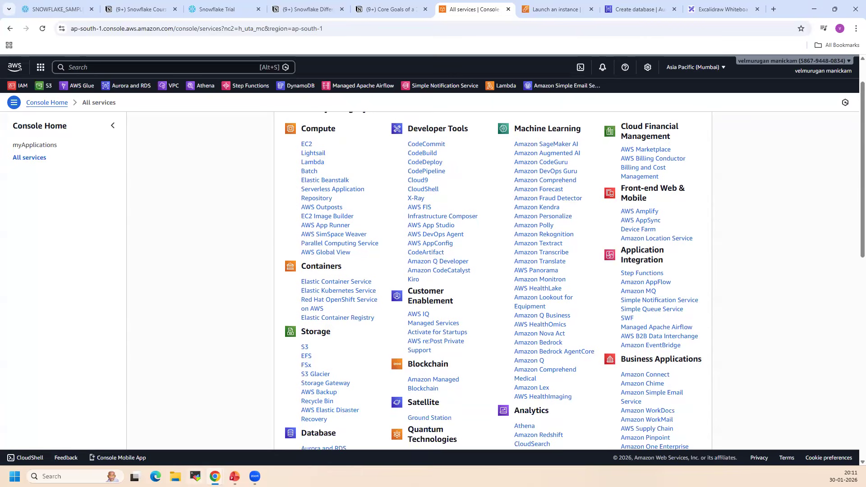
key("alt+Tab")
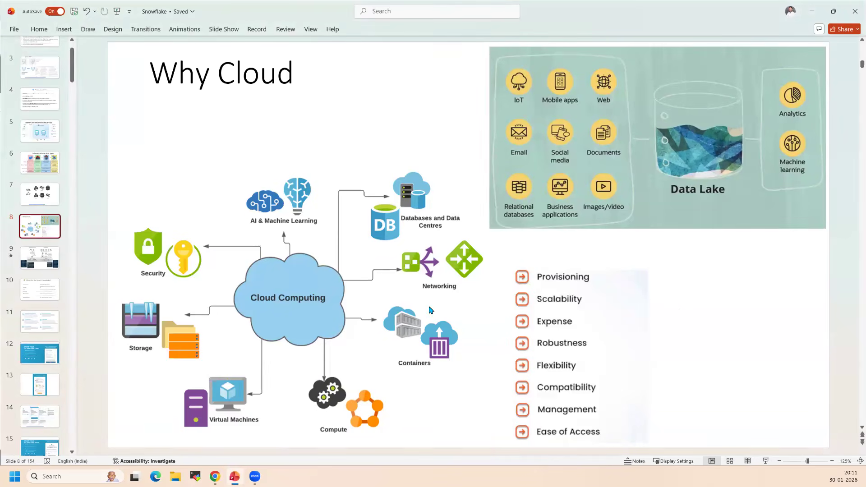
key("alt+Tab")
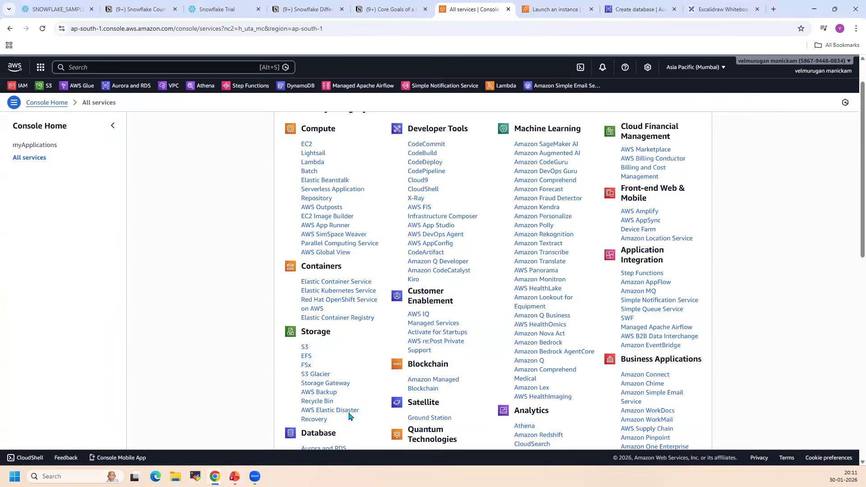
Return to the AWS Console Home, search for s3 and open the S3 service in a separate browser tab
left_click(14, 68)
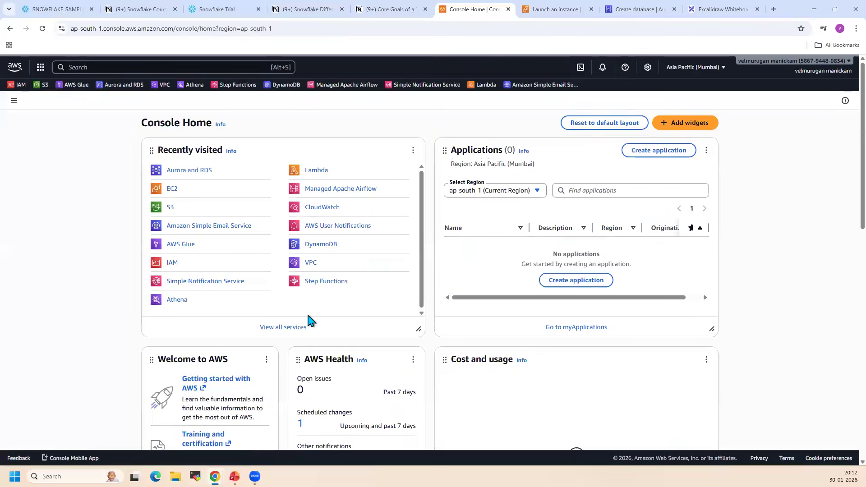
left_click(87, 67)
type("s3")
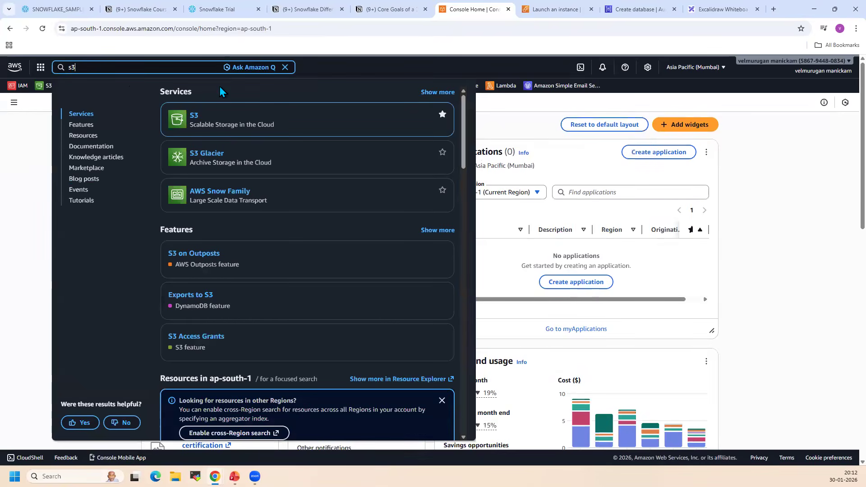
left_click(195, 116)
right_click(239, 121)
left_click(271, 125)
left_click(650, 9)
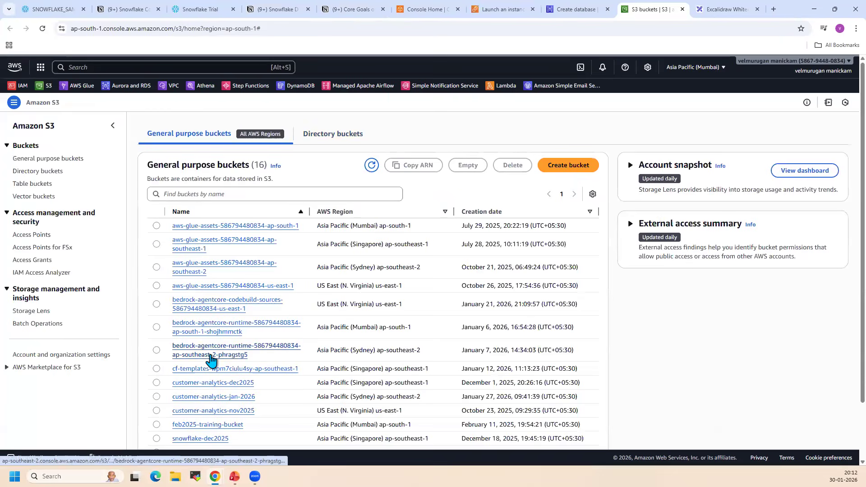
Open the training-nov-2025 bucket, view its folders and return to the AWS Console Home
scroll(221, 361, "down", 3)
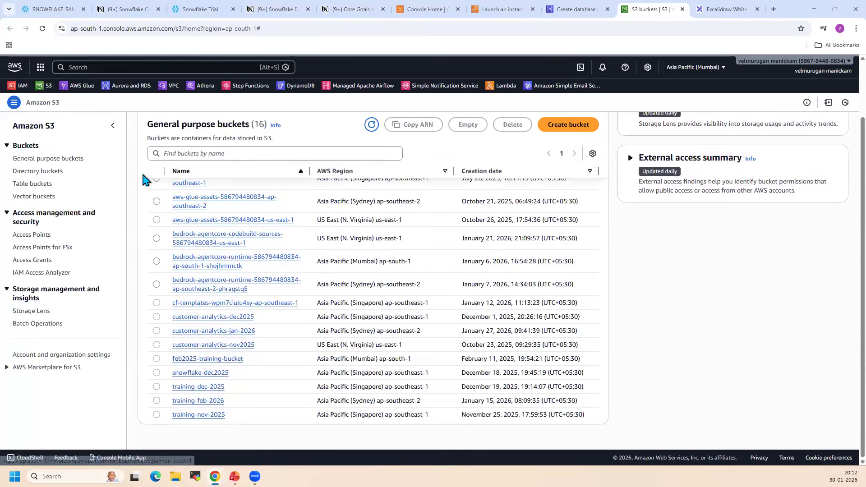
left_click(216, 415)
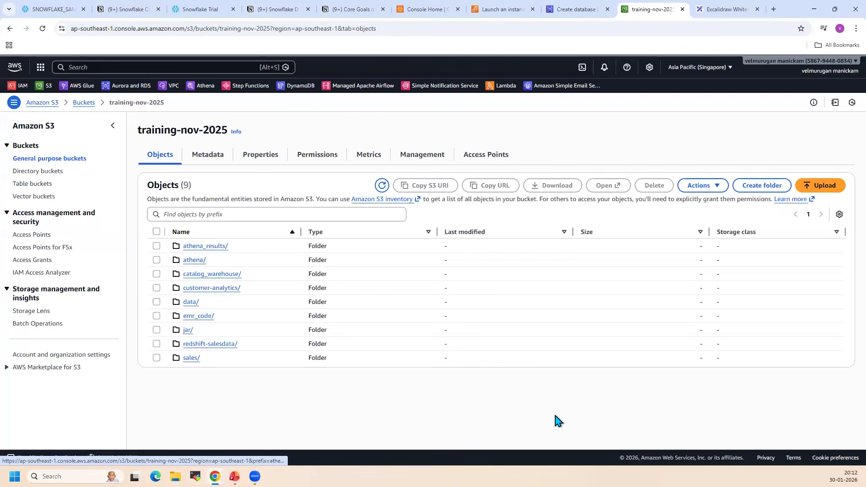
key("super+e")
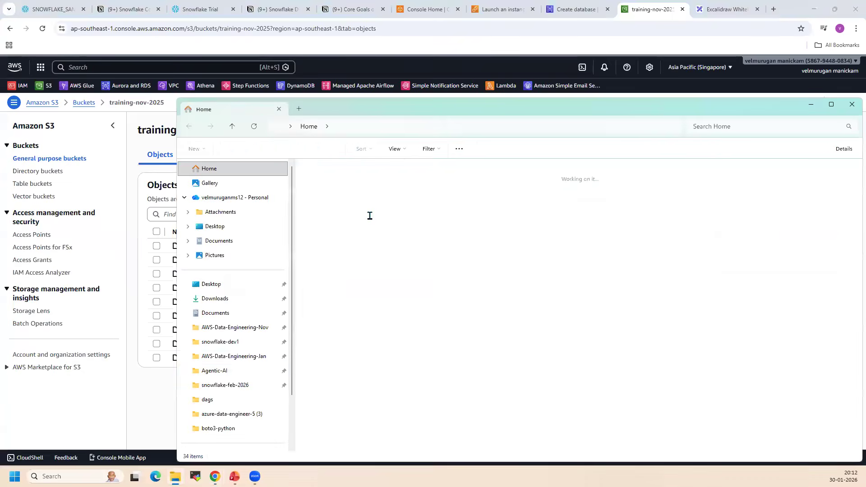
key("alt+Tab")
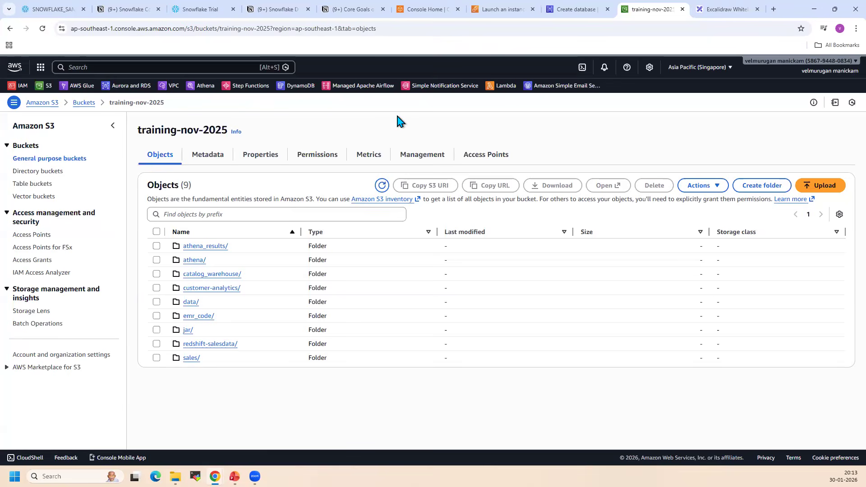
left_click(15, 67)
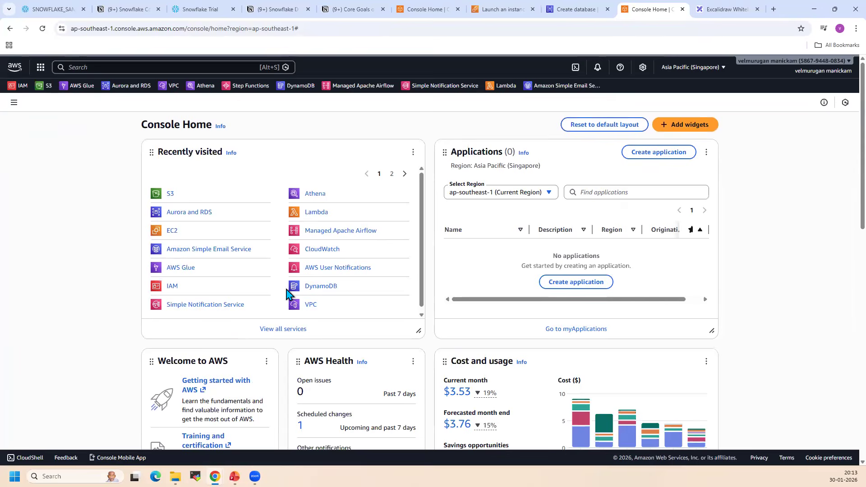
Switch to the Excalidraw whiteboard and delete the separate AWS and Azure text
left_click(717, 10)
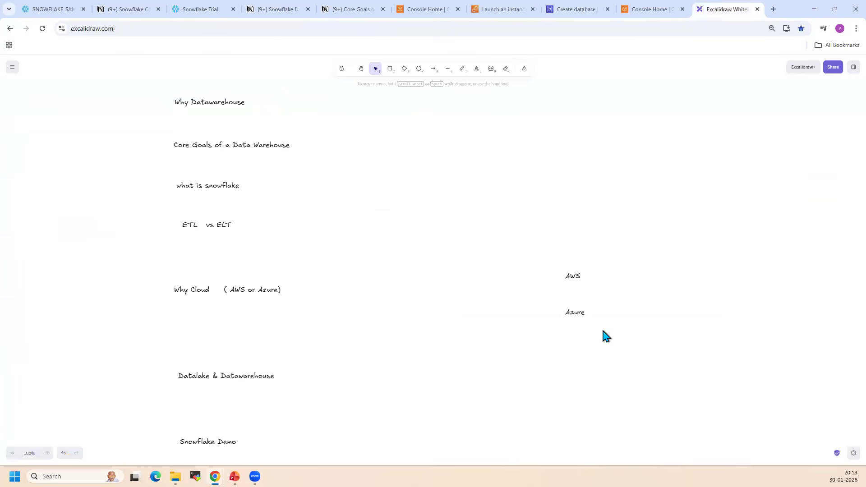
left_click(573, 277)
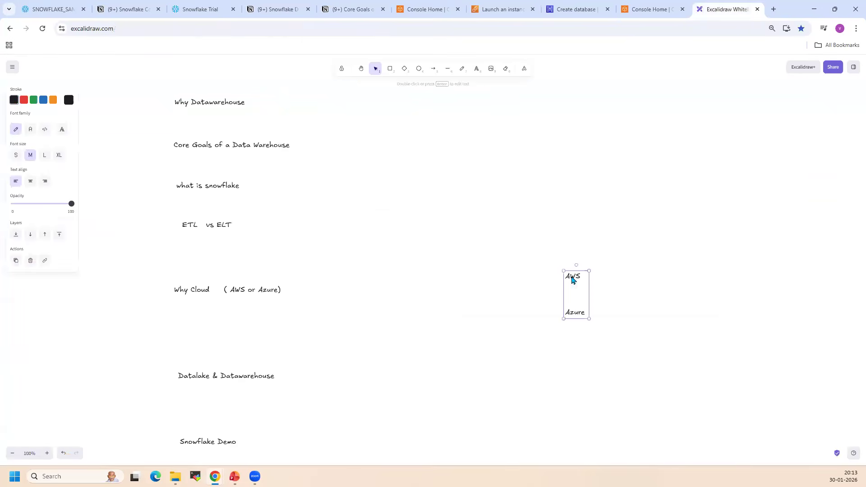
left_click(628, 350)
Add the text "infra" beside the "Why Cloud ( AWS or Azure)" line
left_click_drag(121, 265, 432, 347)
double_click(331, 295)
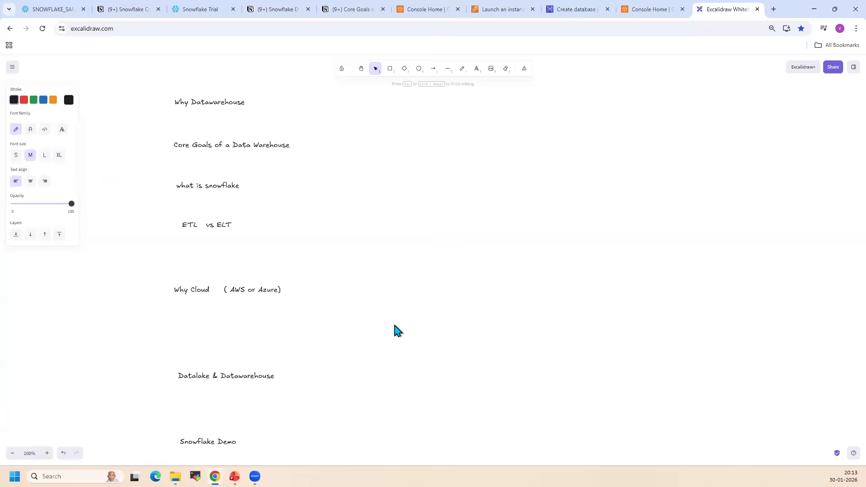
type("infra")
left_click(352, 363)
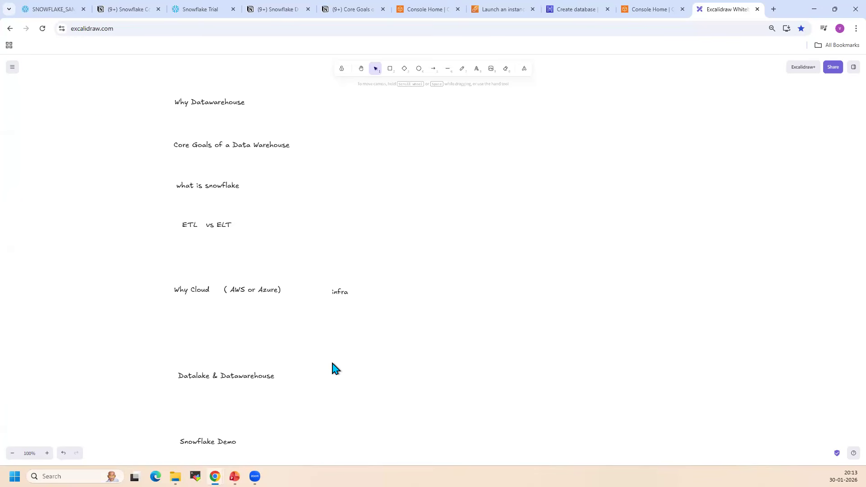
Switch to Snowflake, go to its Home page, view the current account's details and close them
left_click(63, 7)
left_click(47, 77)
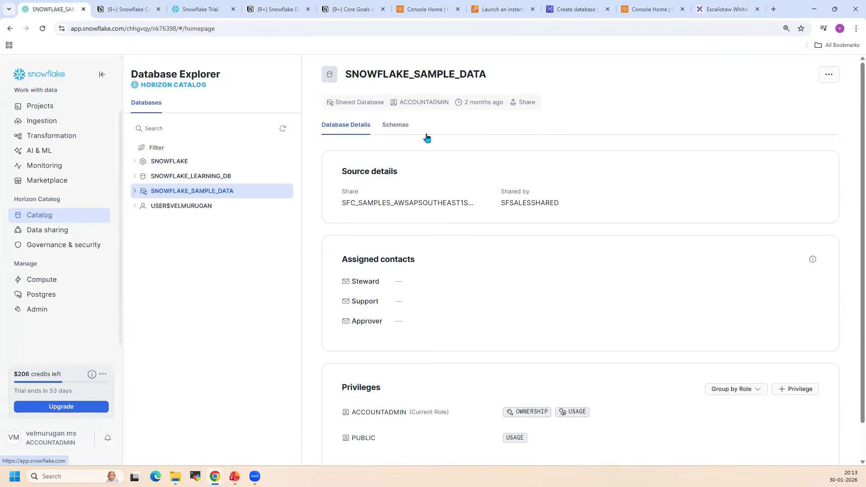
left_click(53, 438)
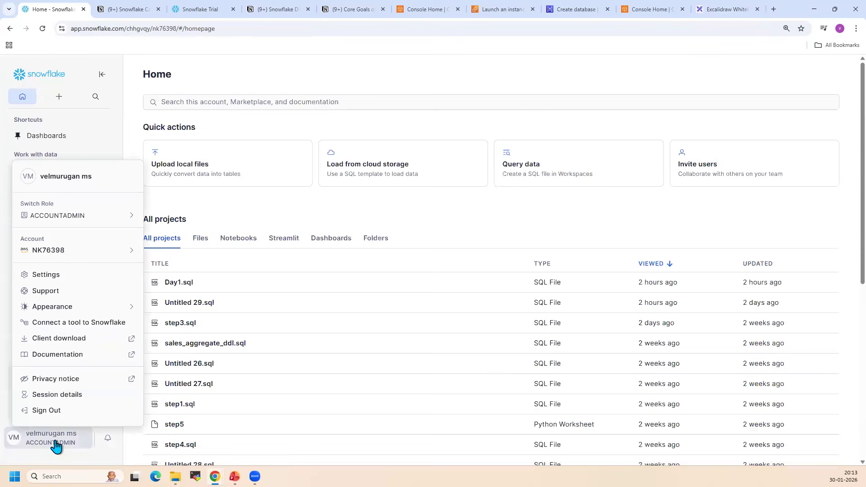
mouse_move(77, 255)
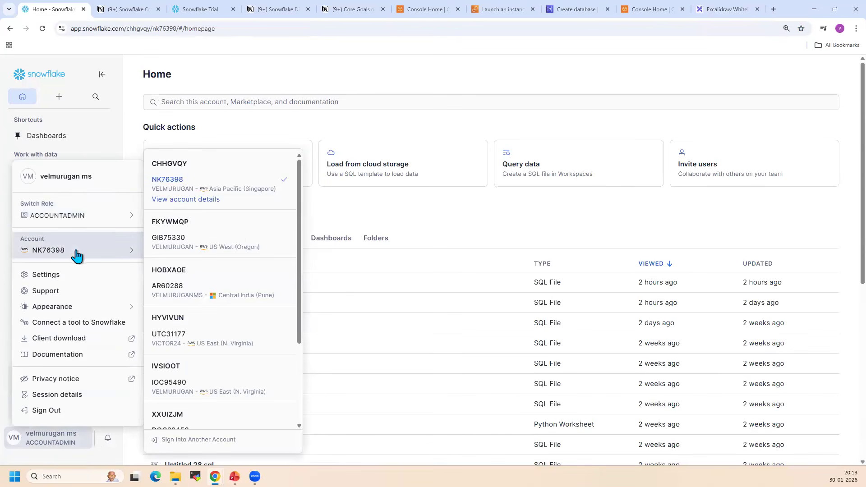
left_click(209, 202)
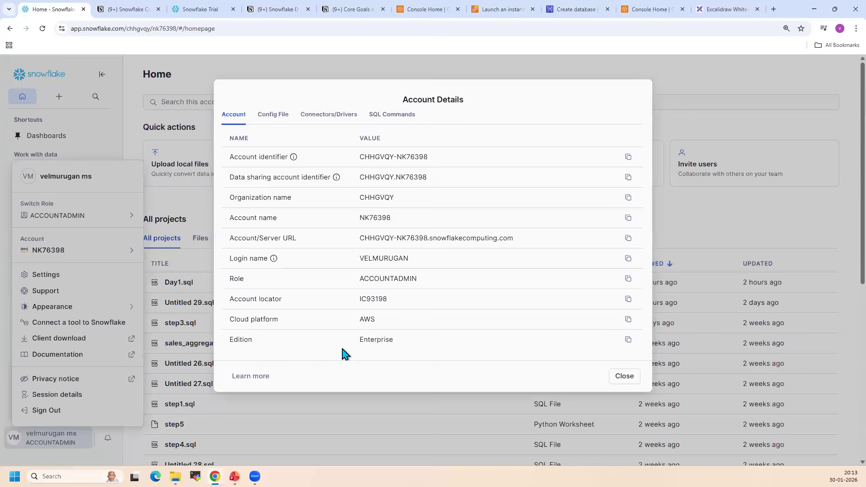
left_click(52, 71)
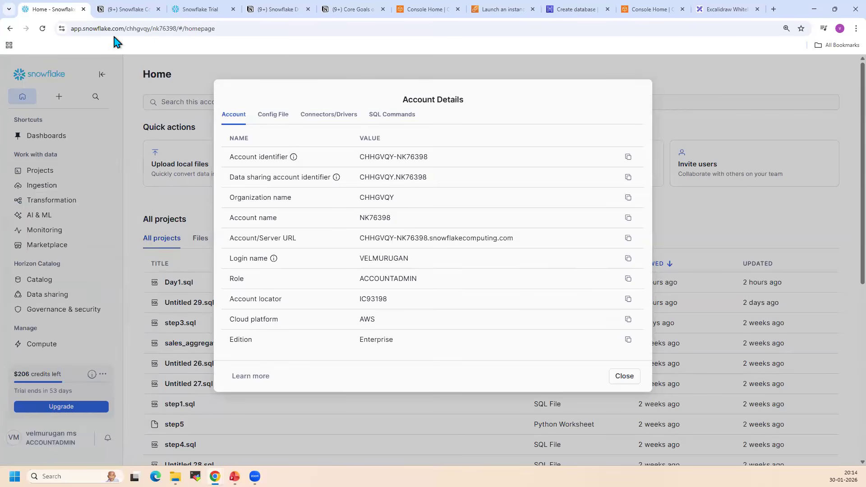
left_click(621, 378)
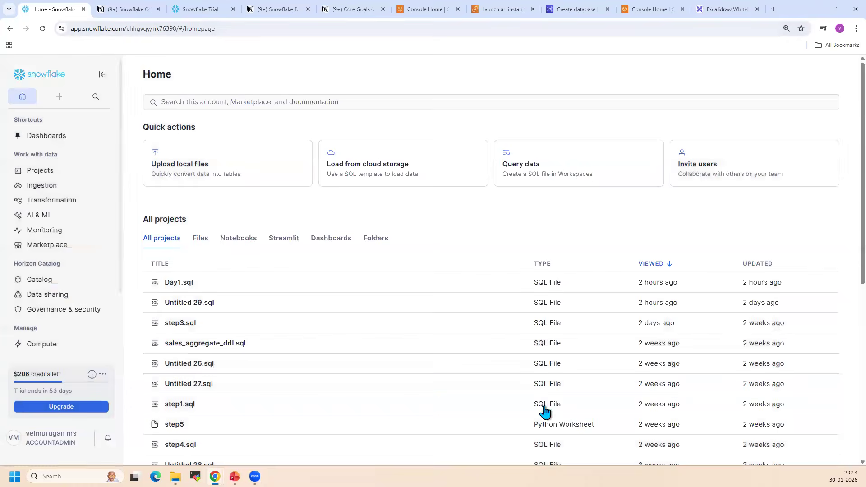
Reopen the details of the current Snowflake account, review the account name and related fields, and close the dialog
left_click(52, 439)
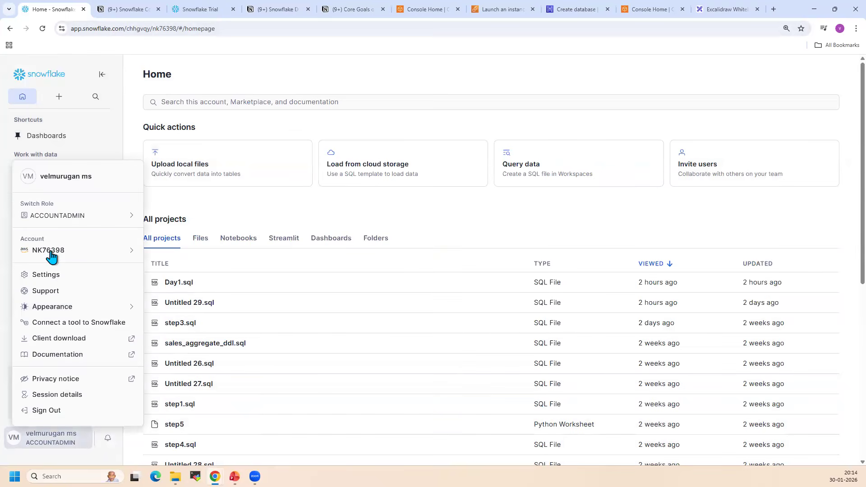
mouse_move(51, 256)
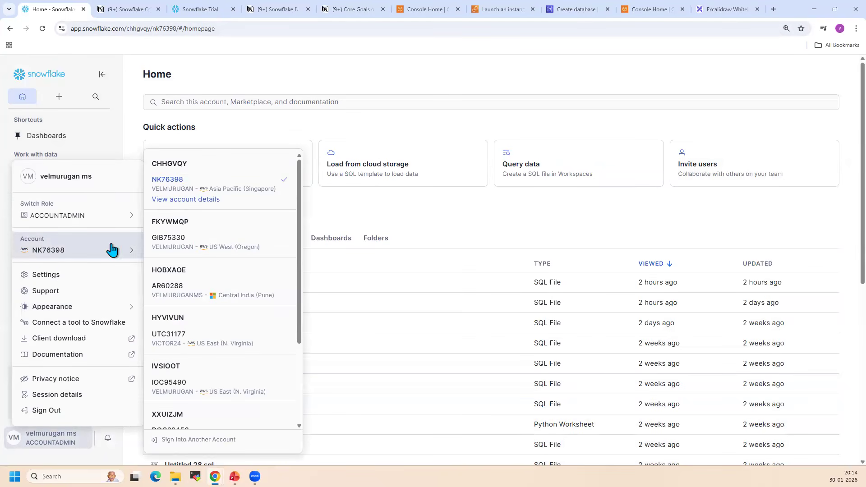
left_click(203, 199)
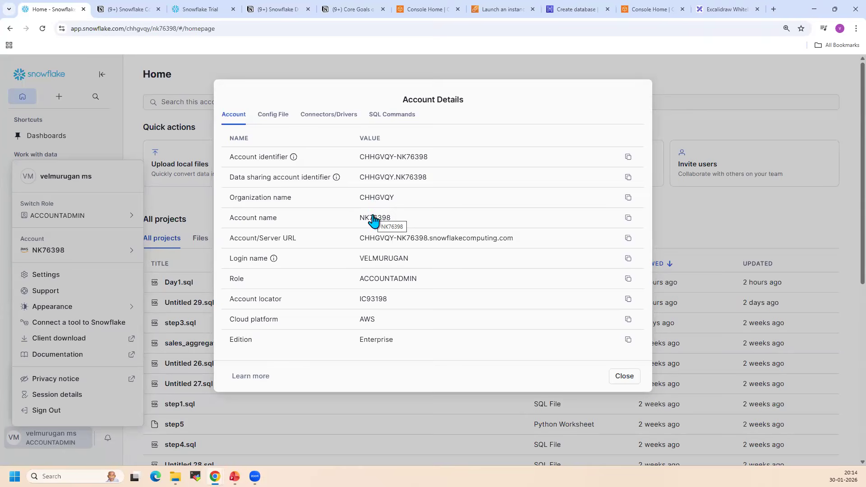
left_click(627, 379)
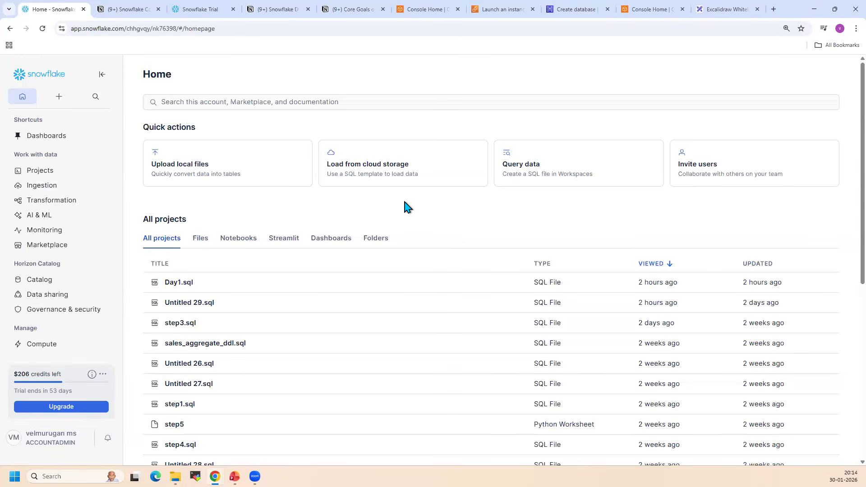
Select the infra text on the Excalidraw whiteboard, view the Why Cloud slide in PowerPoint and return to the browser
left_click(727, 9)
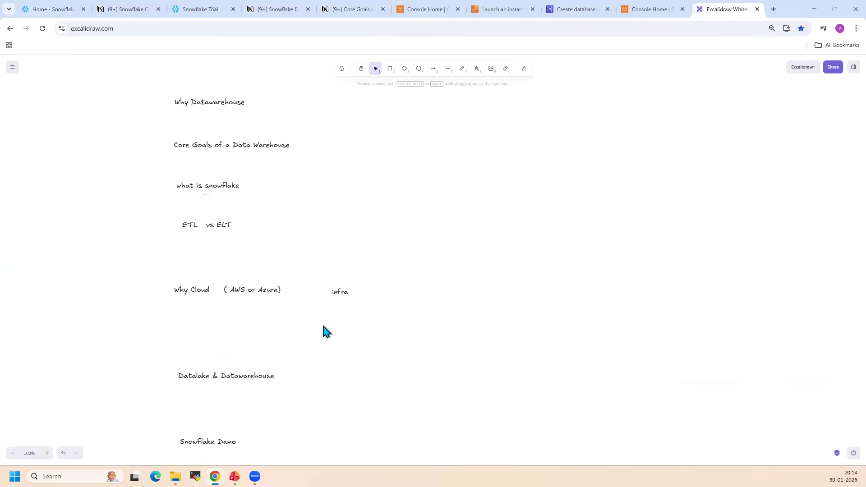
left_click(342, 292)
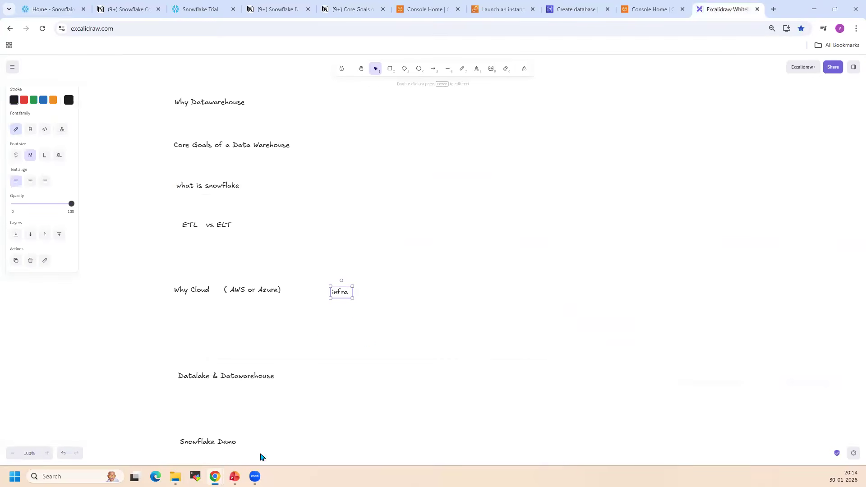
key("alt+Tab")
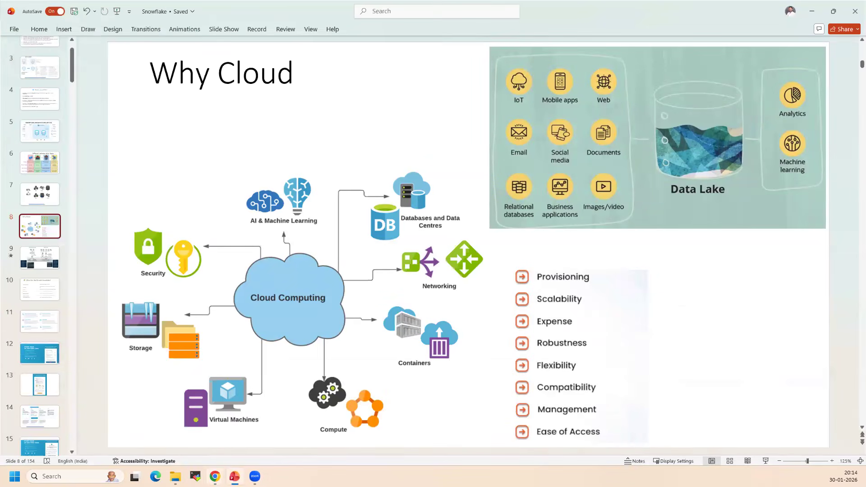
mouse_move(215, 476)
left_click(248, 426)
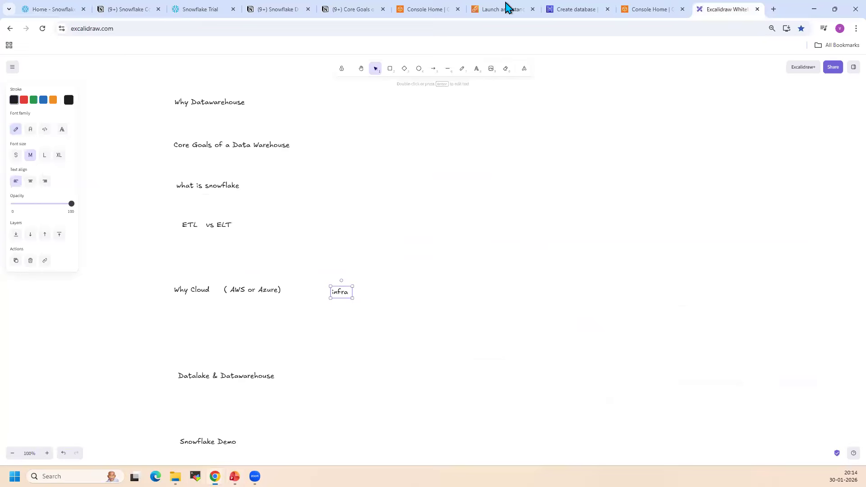
Open the All services list in the AWS Console and examine its service categories from Compute to Security, Identity, & Compliance
left_click(431, 10)
left_click(14, 115)
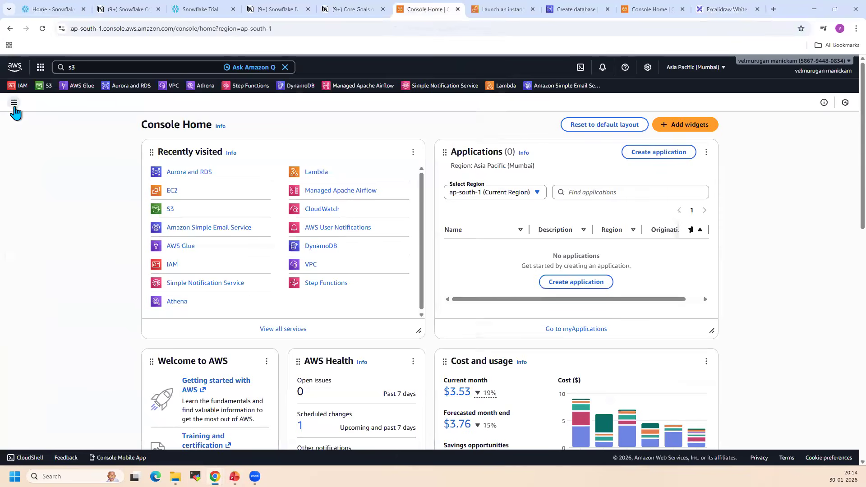
left_click(14, 103)
left_click(31, 158)
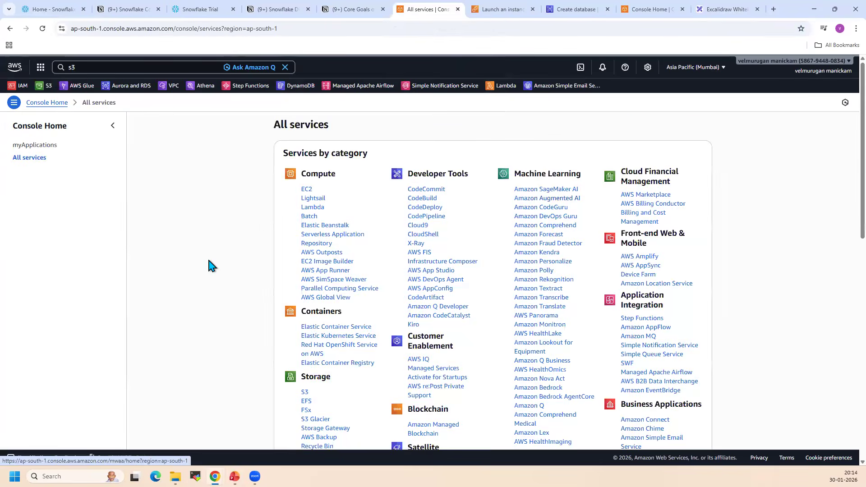
scroll(841, 365, "down", 10)
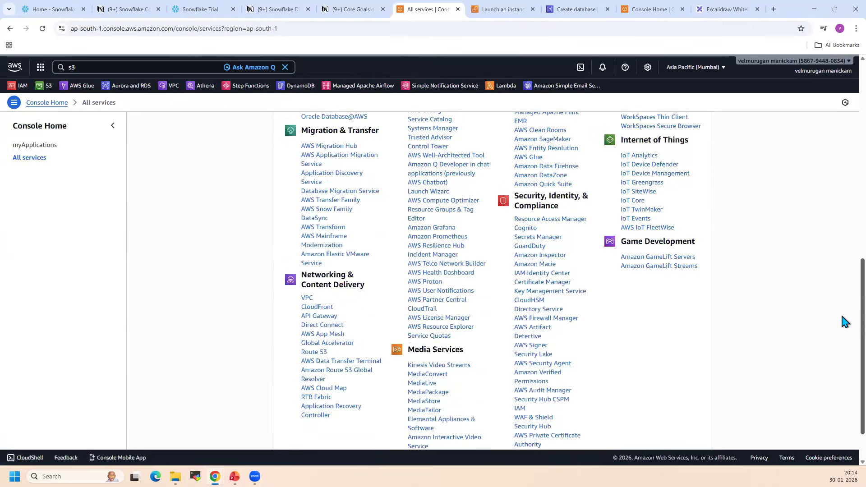
scroll(842, 316, "up", 10)
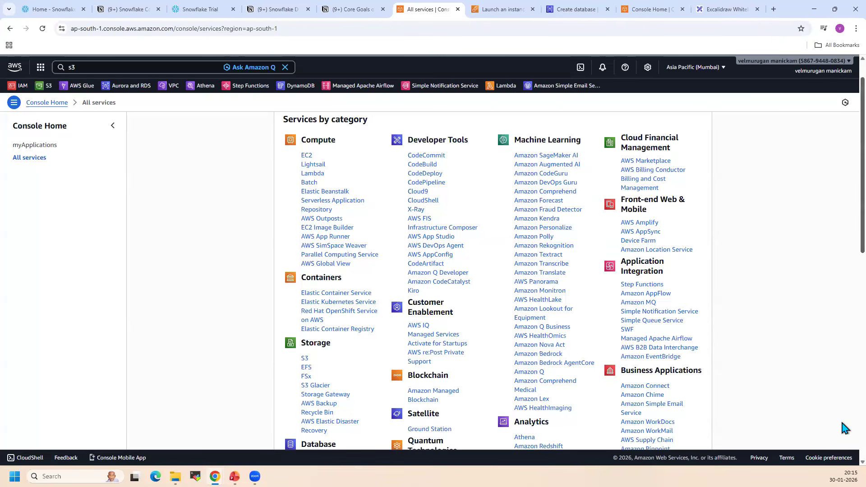
scroll(842, 436, "down", 10)
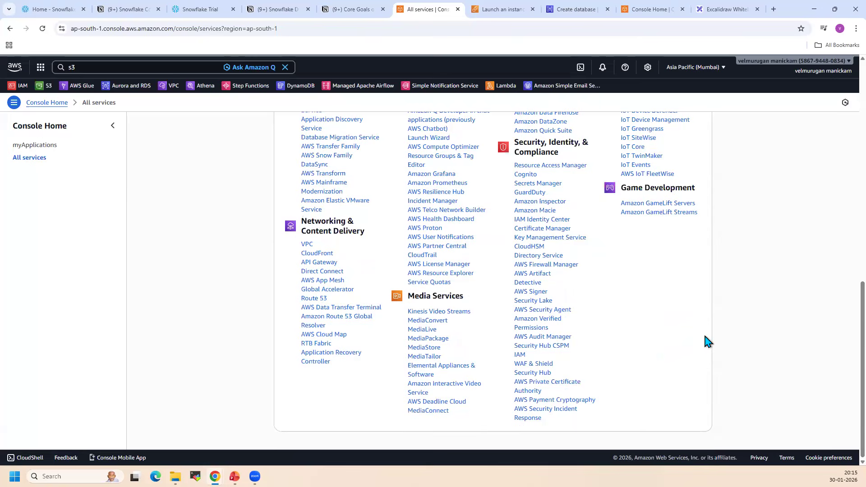
Leave the All services list and return to the AWS Console Home page
scroll(704, 336, "up", 10)
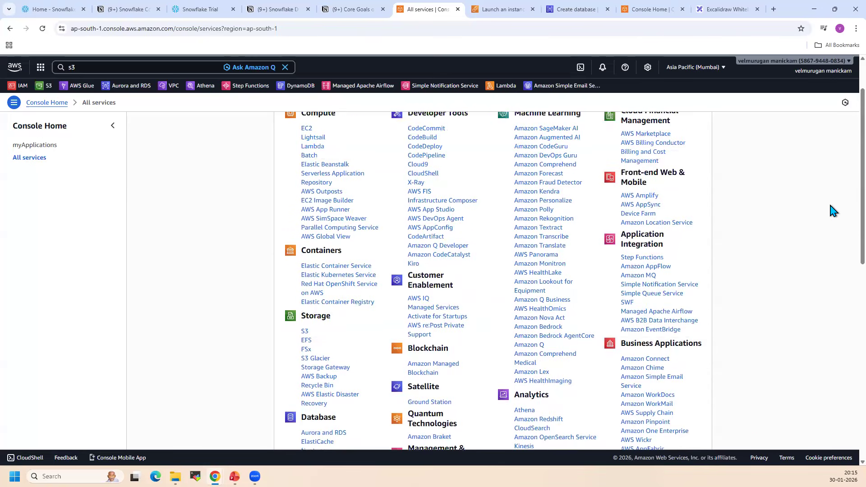
scroll(778, 250, "up", 2)
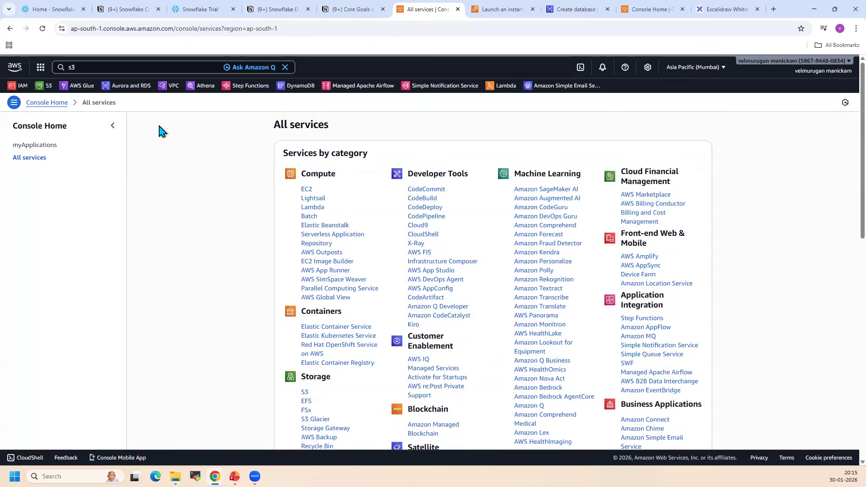
left_click(15, 66)
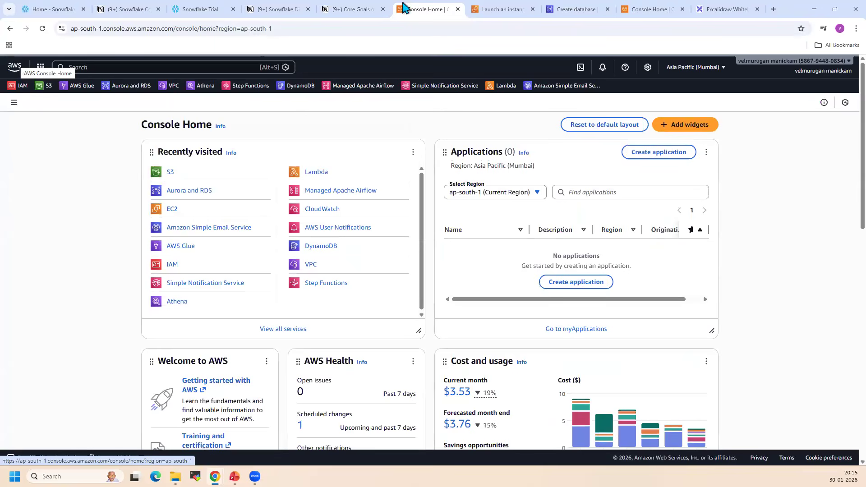
Switch to the Excalidraw whiteboard and select the Why Cloud line with its infra note to point it out, clearing the selection again
left_click(719, 9)
left_click_drag(136, 266, 451, 340)
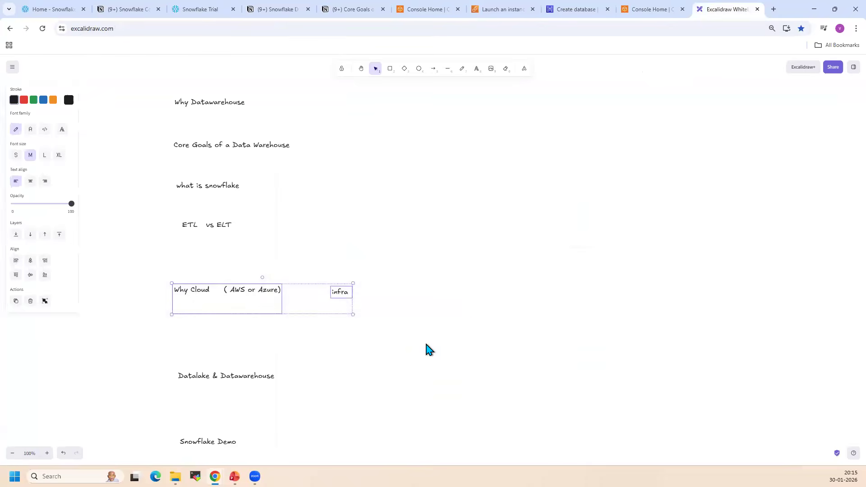
left_click(424, 340)
left_click_drag(150, 260, 391, 336)
left_click(448, 356)
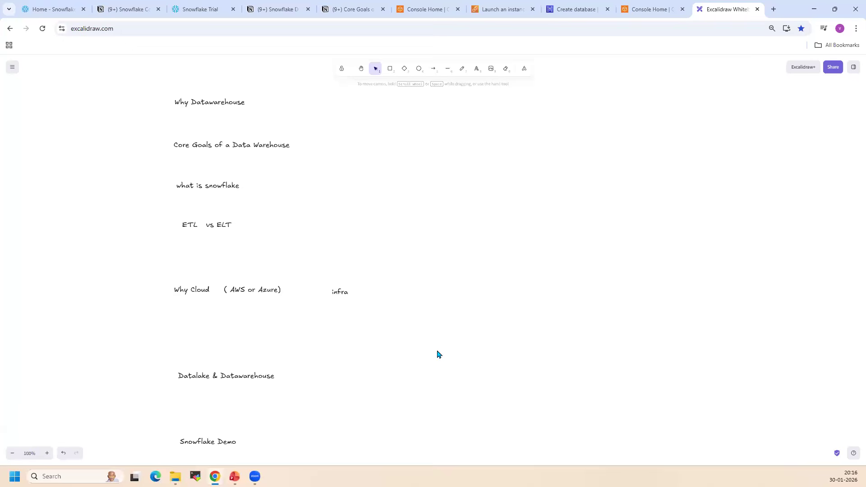
Switch to PowerPoint, view the Snowflake Architecture (After) slide and return to the whiteboard
key("alt+Tab")
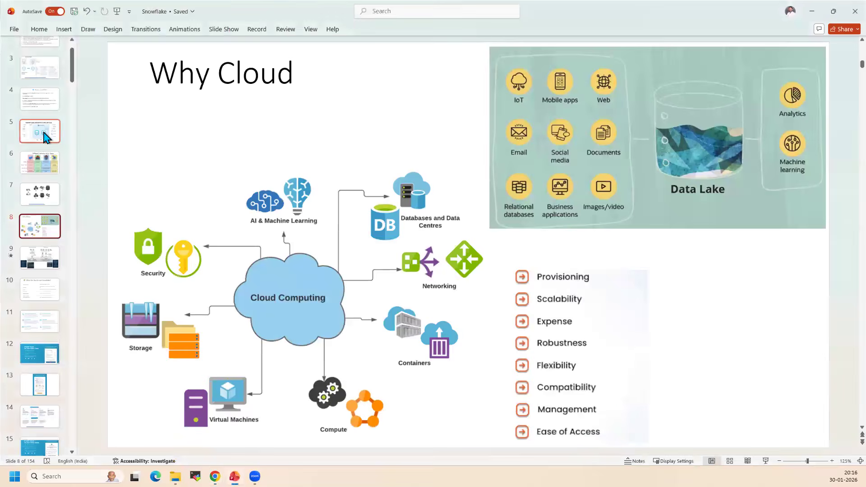
left_click(56, 131)
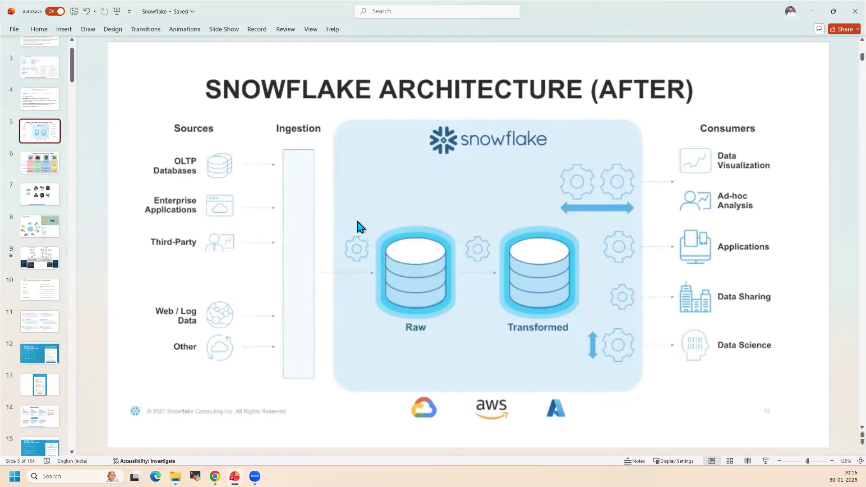
key("alt+Tab")
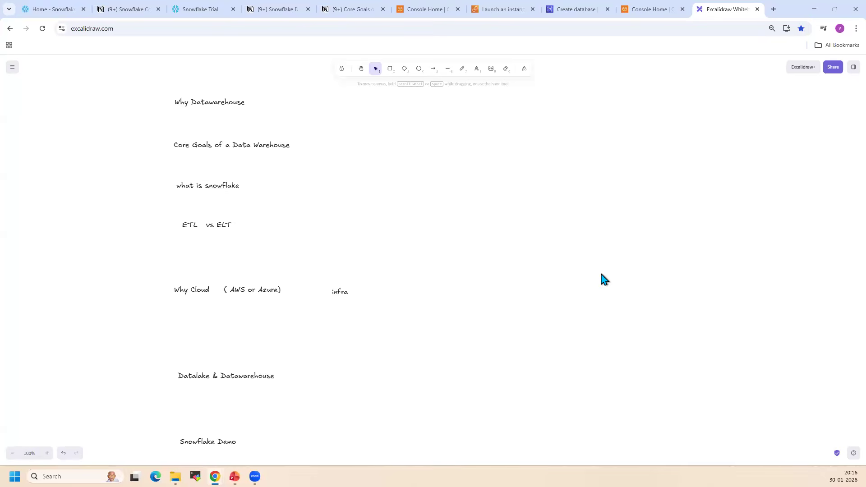
Add the text labels "Datalake - staging" and, below it, "Datawarehouse - Analytics" in the empty area beside the topic list
double_click(601, 273)
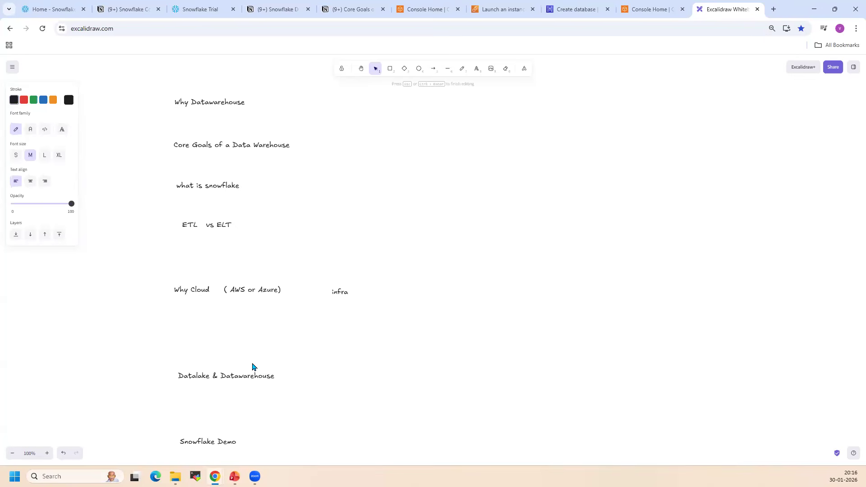
double_click(581, 219)
type("Datalake   - staging")
left_click(582, 276)
double_click(581, 277)
type("Dataww")
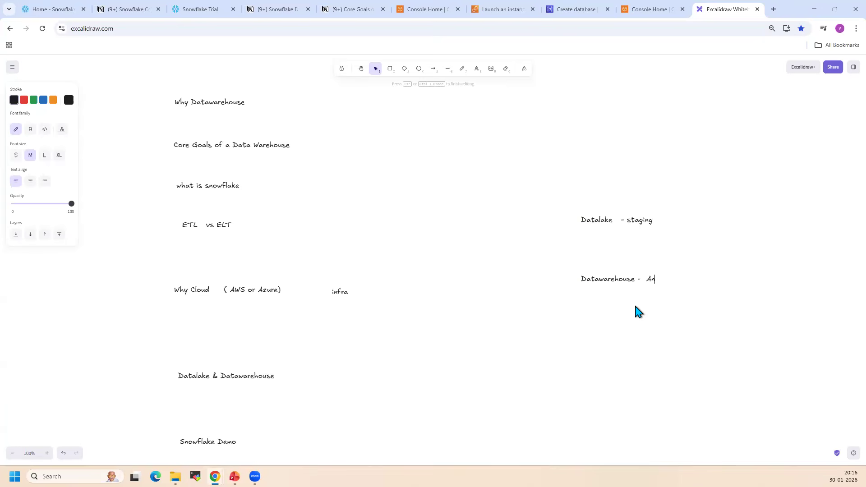
type("alytics")
Move the "Datalake - staging" label farther above the "Datawarehouse - Analytics" label, and select the latter
left_click(532, 194)
left_click_drag(532, 193, 708, 254)
left_click_drag(620, 224, 621, 164)
left_click_drag(536, 243, 690, 336)
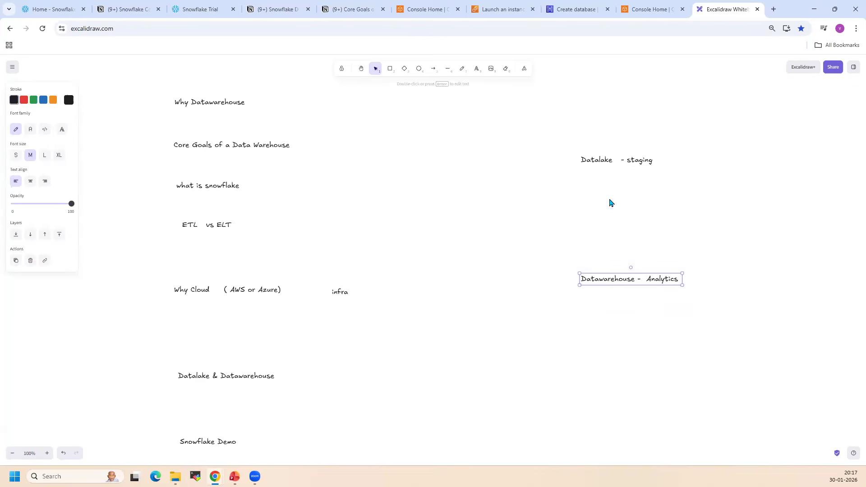
left_click_drag(533, 247, 717, 322)
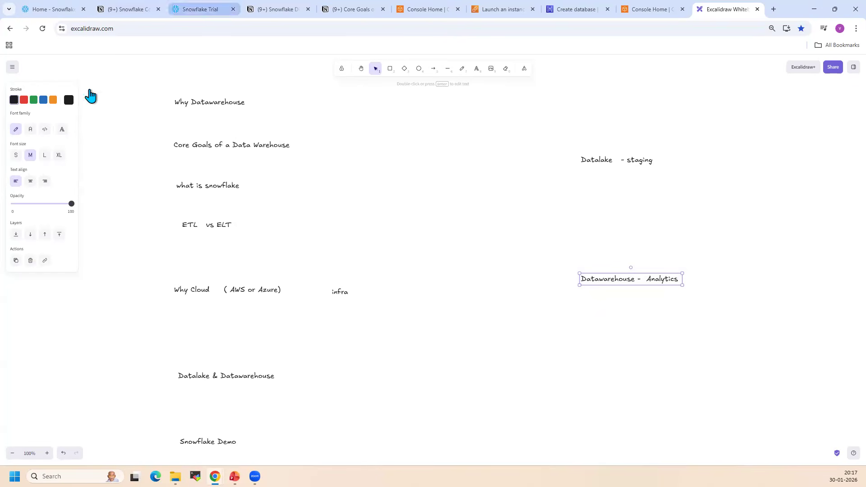
Switch to Snowflake, reload it, create a new SQL file in the demo1 workspace and insert three blank lines
left_click(34, 9)
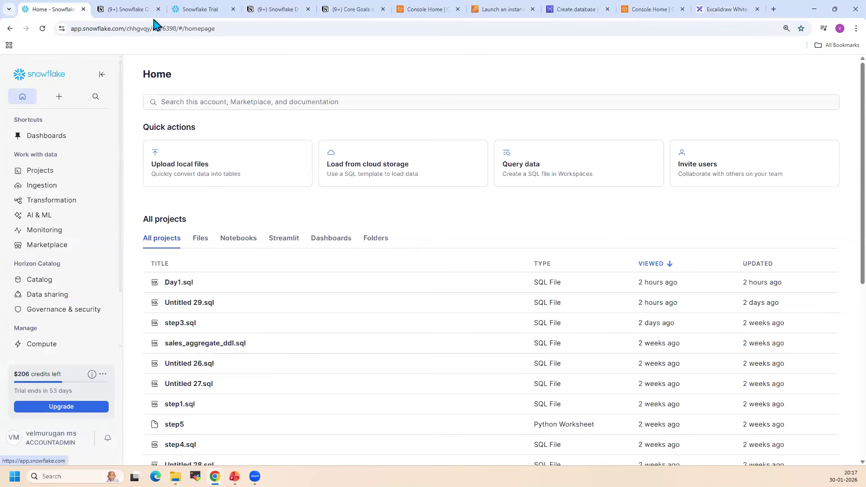
key("F5")
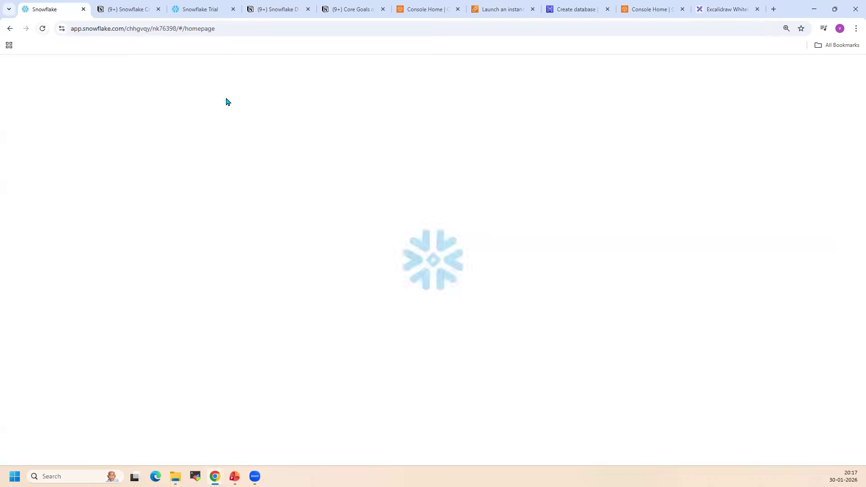
left_click(59, 97)
left_click(45, 119)
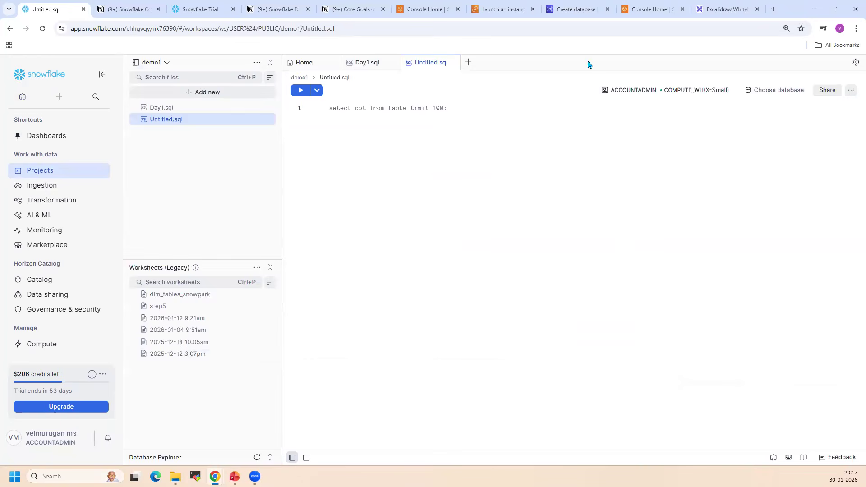
left_click(491, 168)
key("Return")
key("Return")
key("Return")
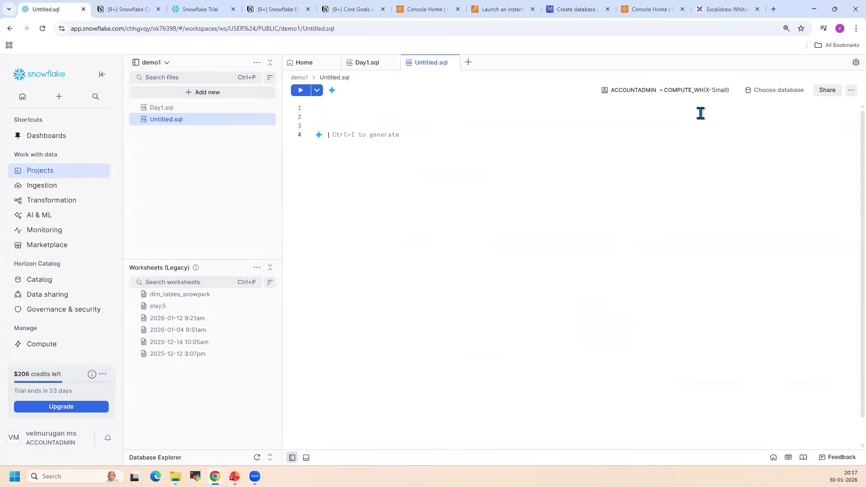
Review the roles and warehouses available to the new SQL file, keeping ACCOUNTADMIN and COMPUTE_WH
left_click(708, 92)
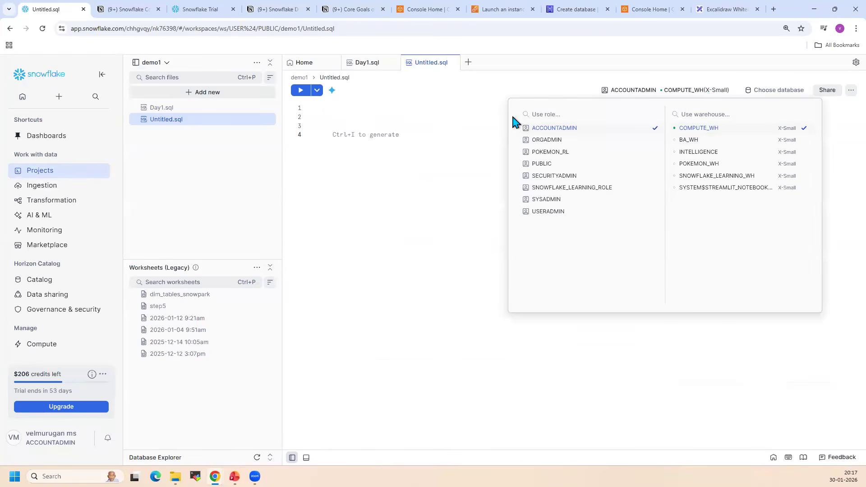
left_click(444, 208)
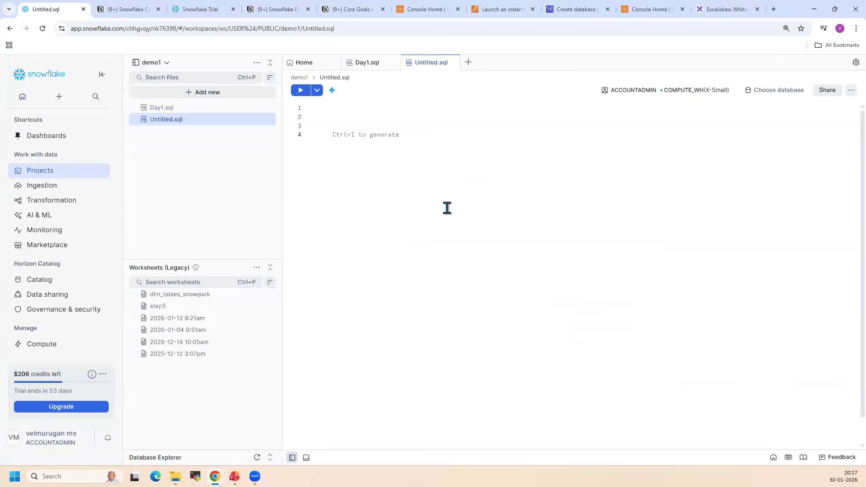
left_click(698, 92)
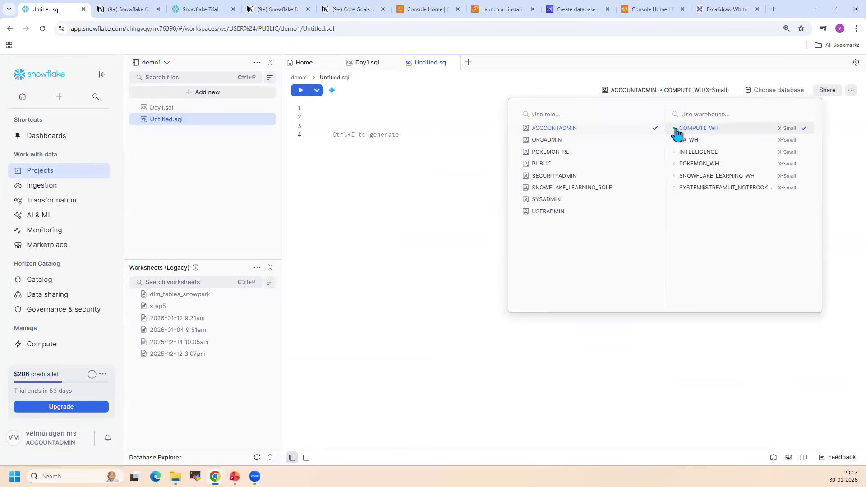
left_click(447, 173)
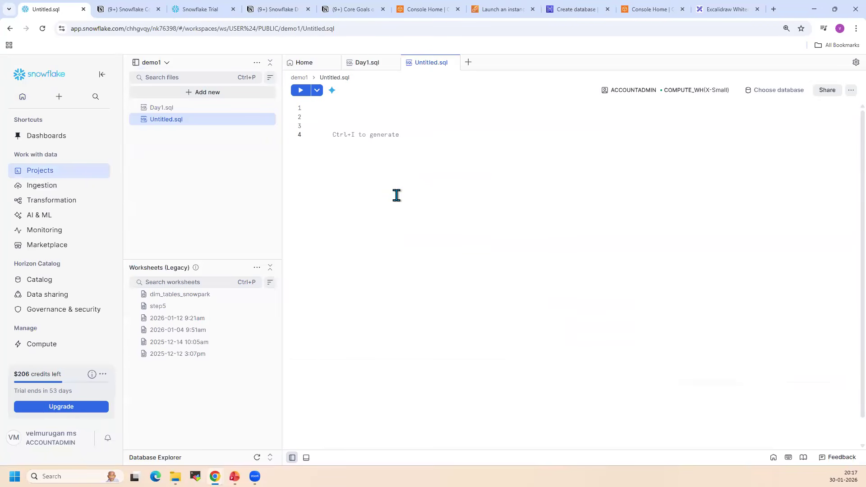
Open the Snowflake home page in a new browser tab and go to the catalog's Database Explorer
right_click(49, 78)
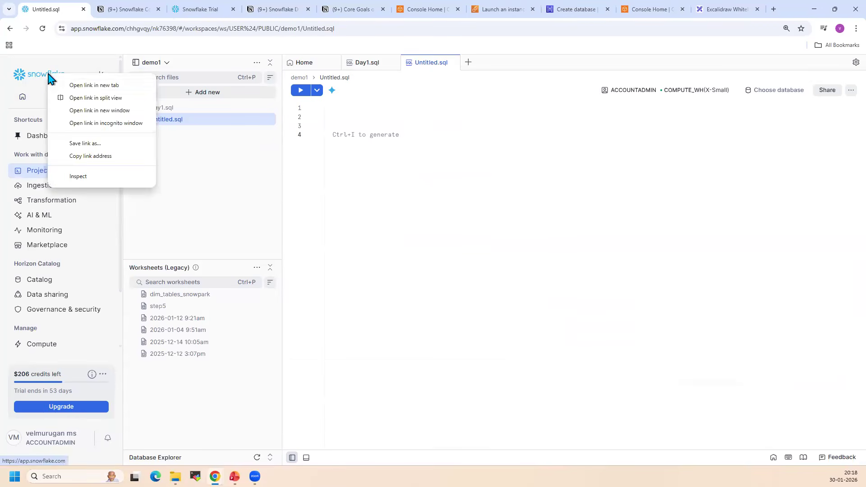
left_click(86, 84)
left_click(117, 7)
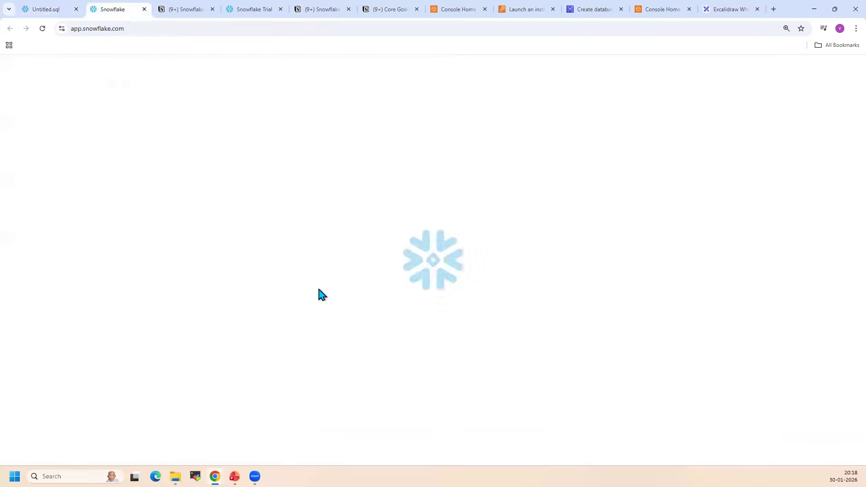
mouse_move(39, 281)
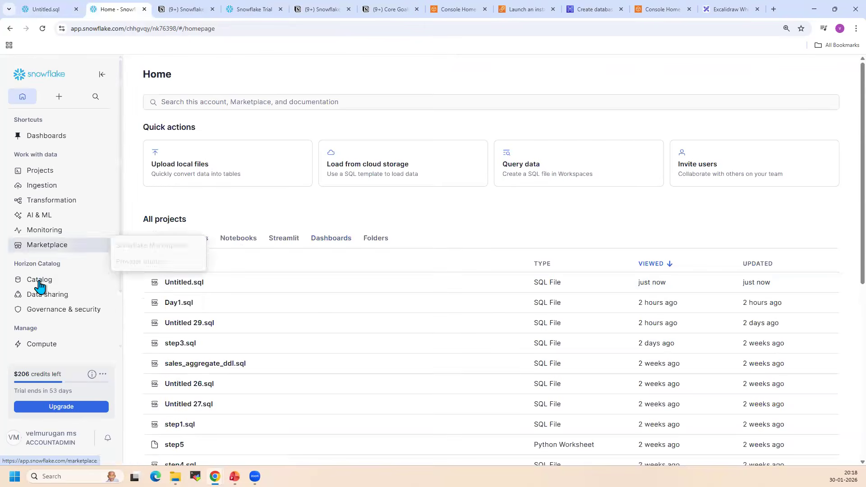
left_click(156, 282)
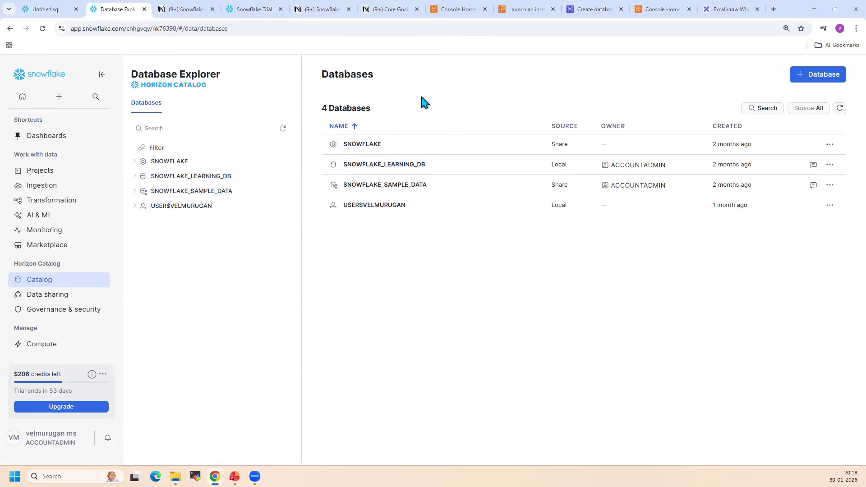
Create a new database named demo1 without a comment
left_click(831, 74)
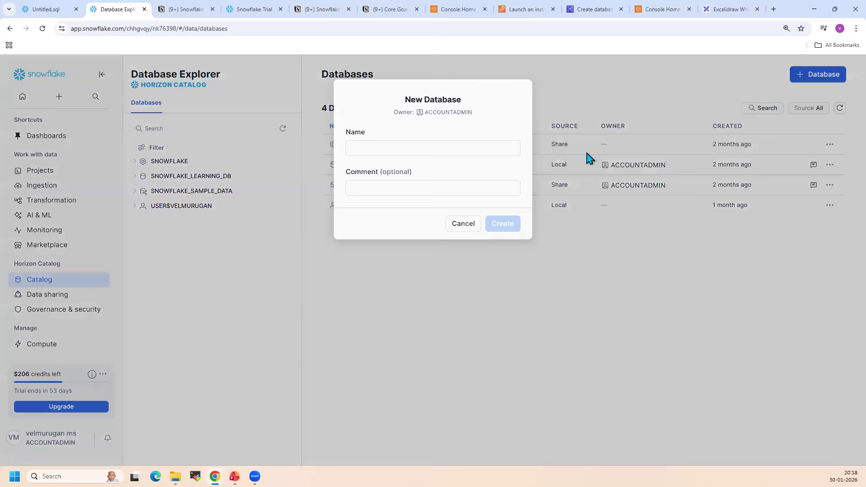
left_click(431, 152)
type("demo1")
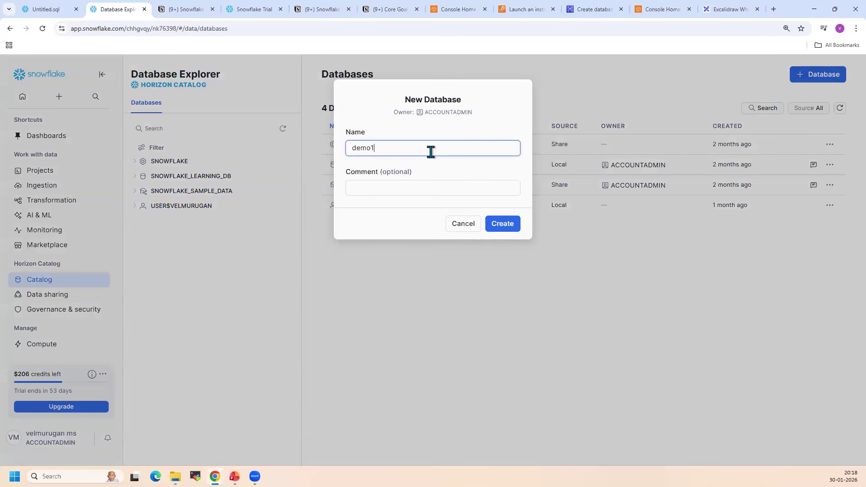
left_click(501, 227)
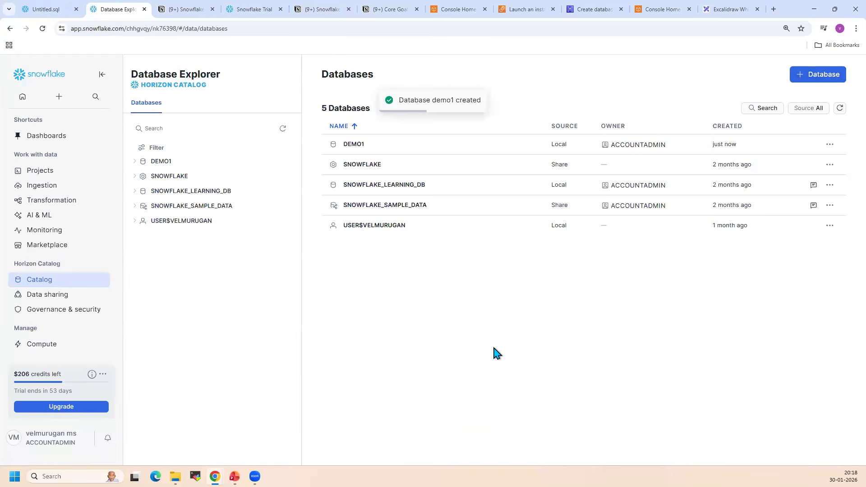
Create a schema named demo_schema in the DEMO1 database, without managed access
left_click(173, 162)
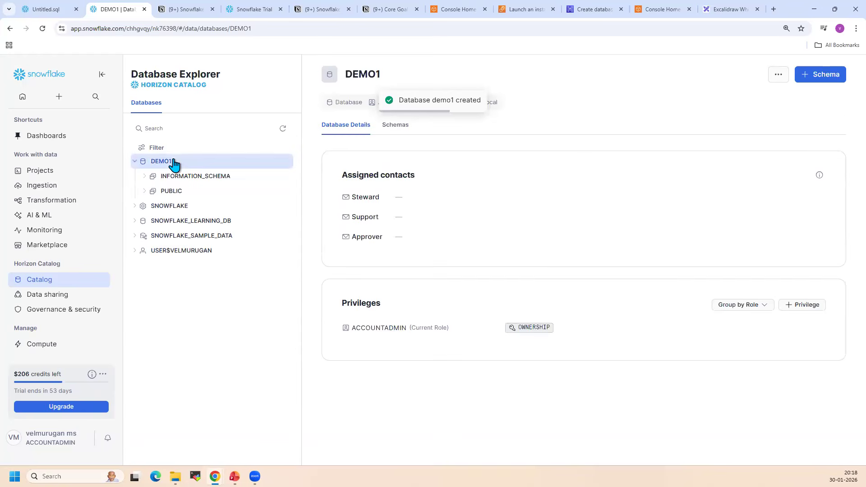
left_click(825, 74)
left_click(402, 148)
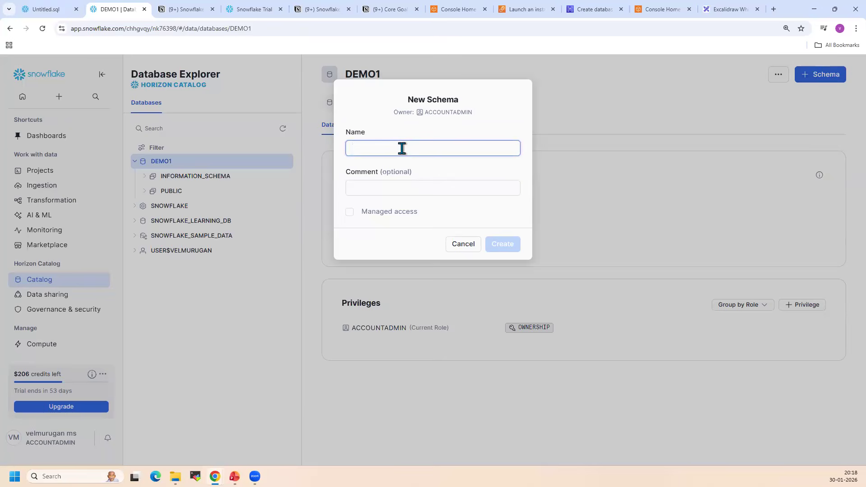
type("demo_schema")
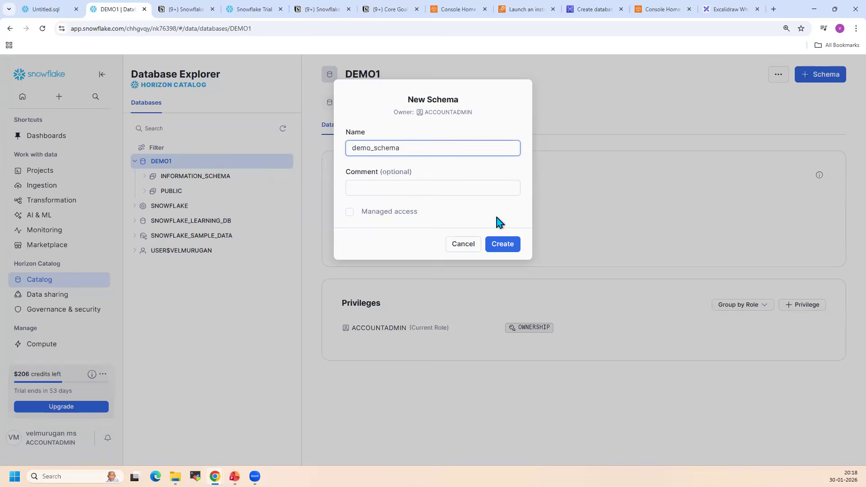
left_click(503, 244)
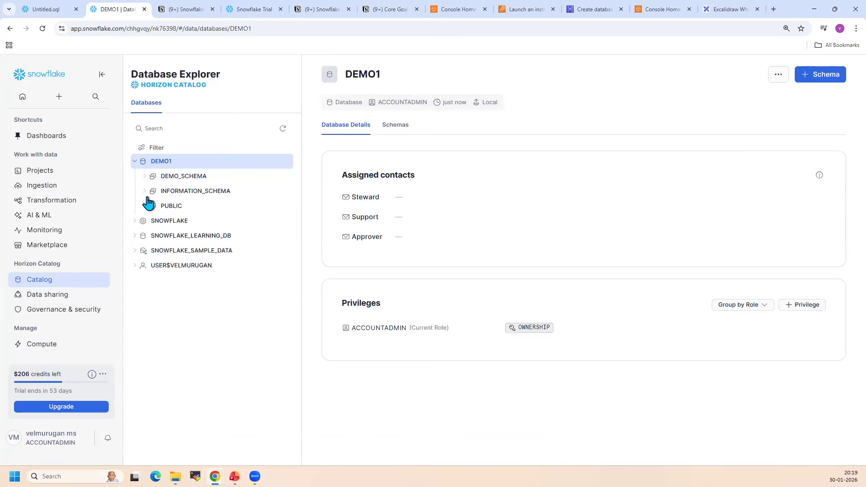
Open DEMO_SCHEMA under DEMO1 and review the object types that can be created in it
left_click(145, 176)
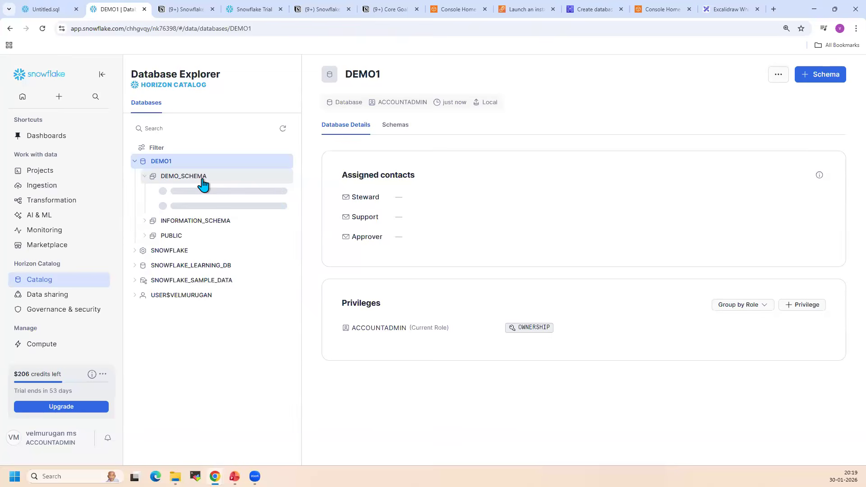
left_click(202, 179)
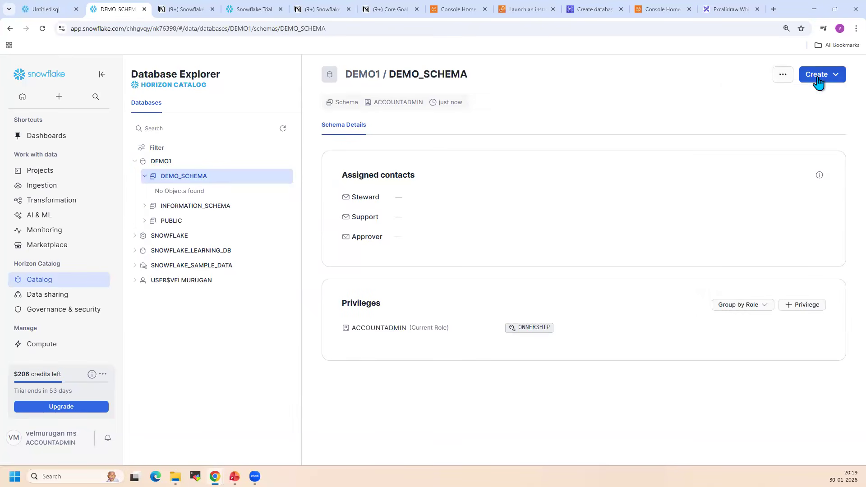
left_click(817, 78)
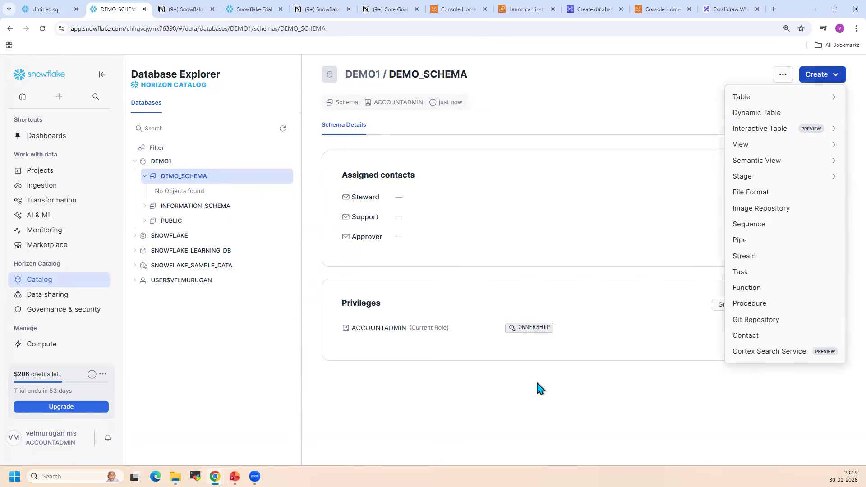
left_click(166, 162)
left_click(212, 180)
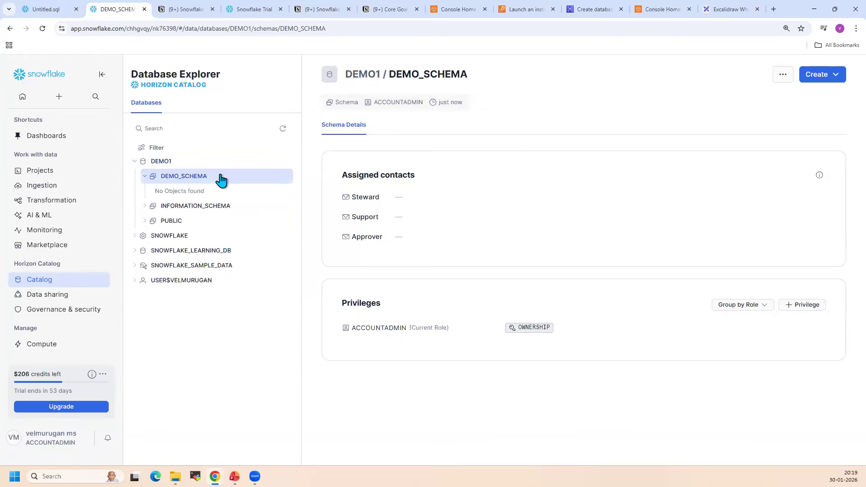
Start a table from a file in DEMO_SCHEMA and browse to the Day1 folder under snowflake-feb-2026
left_click(834, 76)
mouse_move(791, 99)
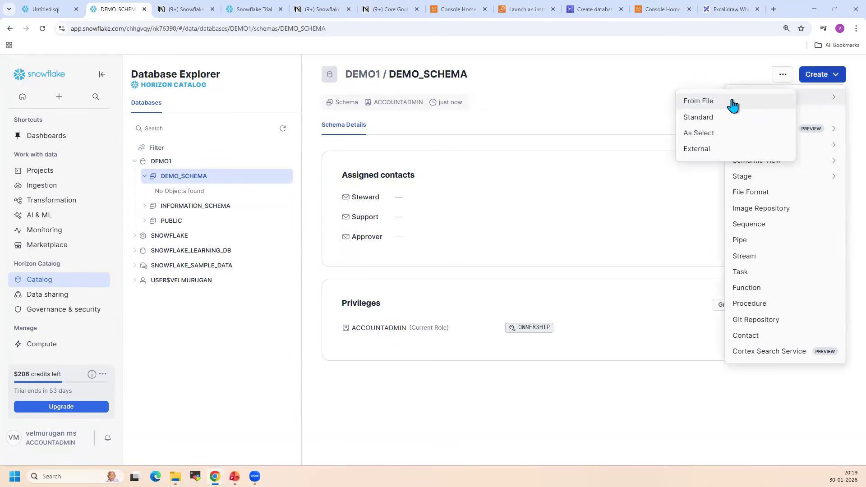
left_click(732, 106)
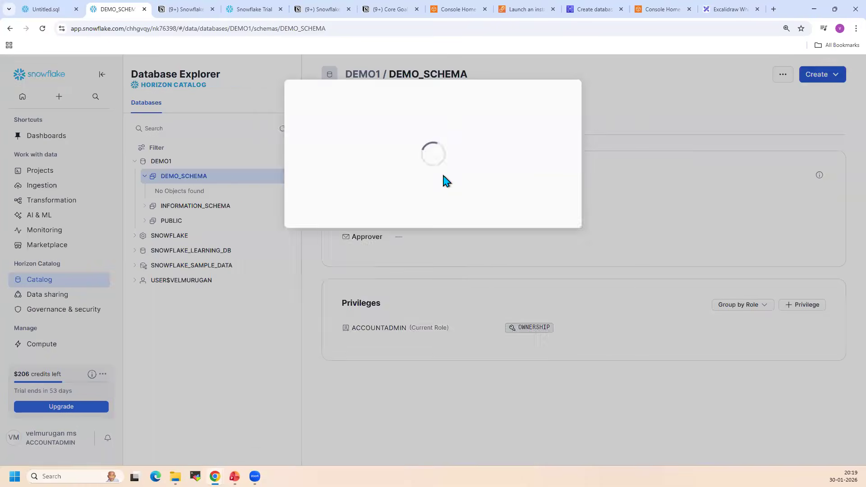
left_click(441, 238)
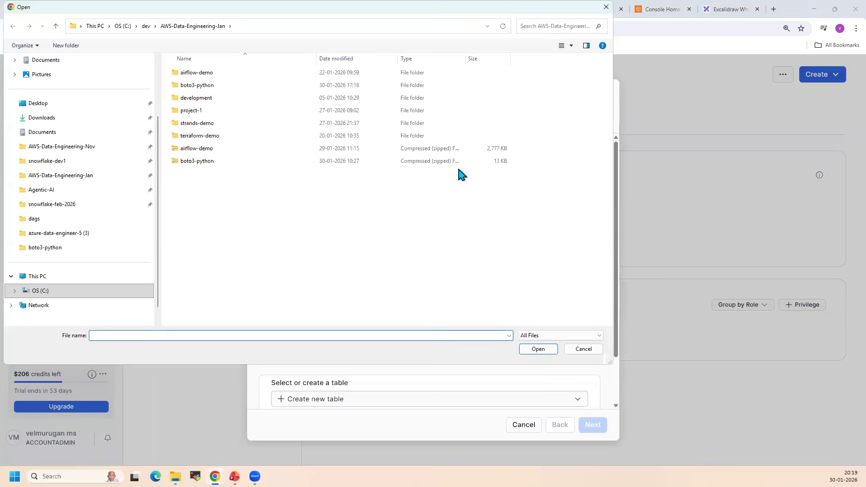
left_click(47, 118)
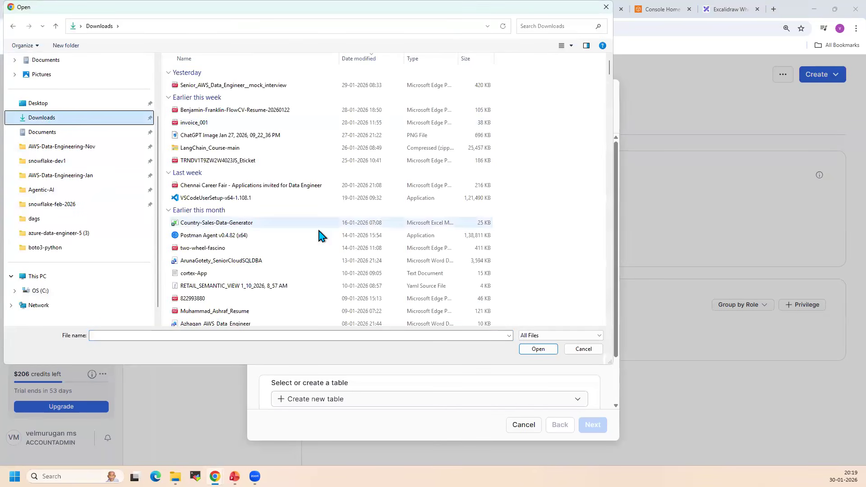
scroll(318, 226, "down", 4)
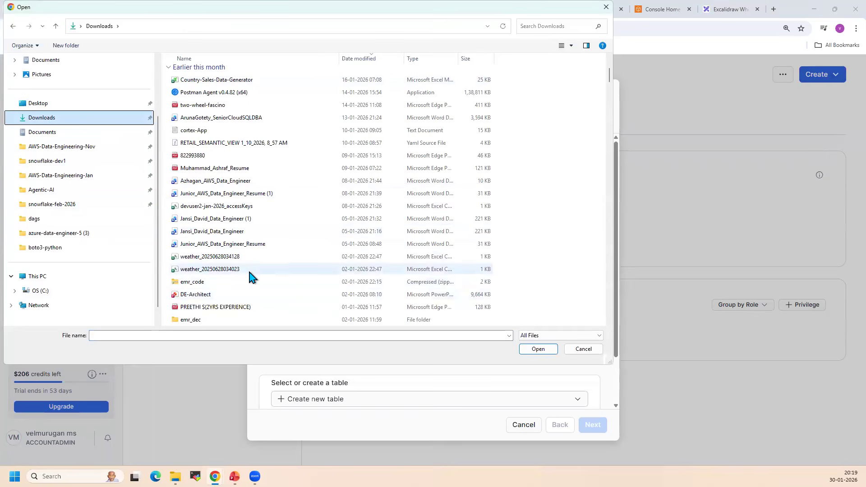
scroll(251, 276, "down", 4)
scroll(251, 276, "down", 3)
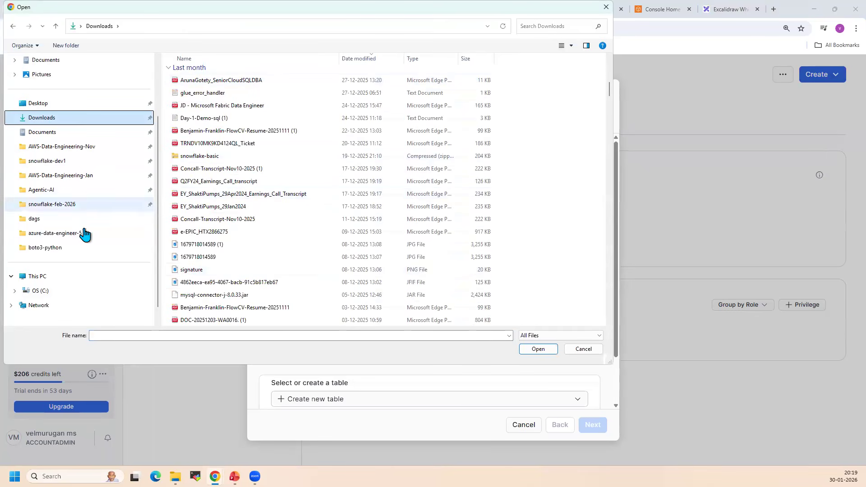
left_click(71, 205)
double_click(203, 74)
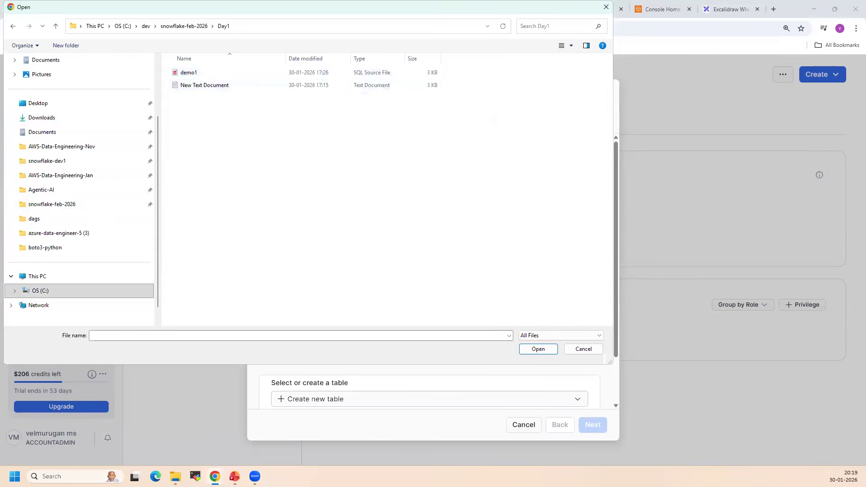
Add supply_sales_04012024.csv to the Day1 folder through File Explorer and choose it as the file to load
key("super+e")
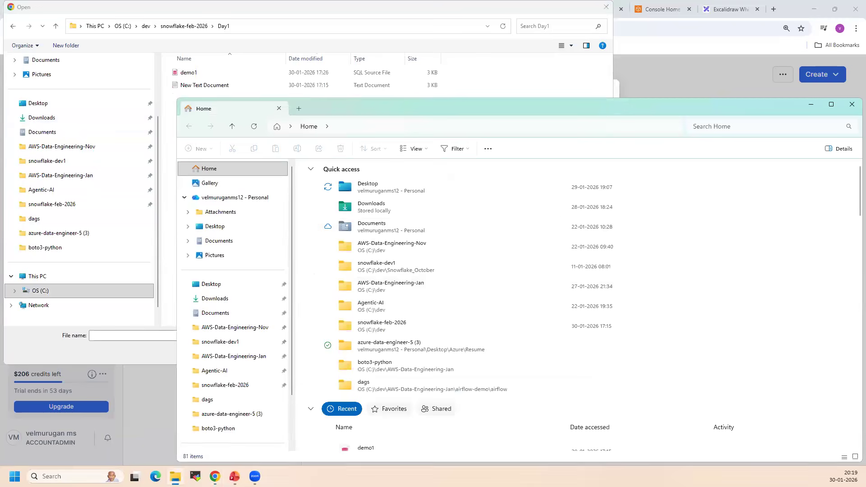
key("super+shift+Left")
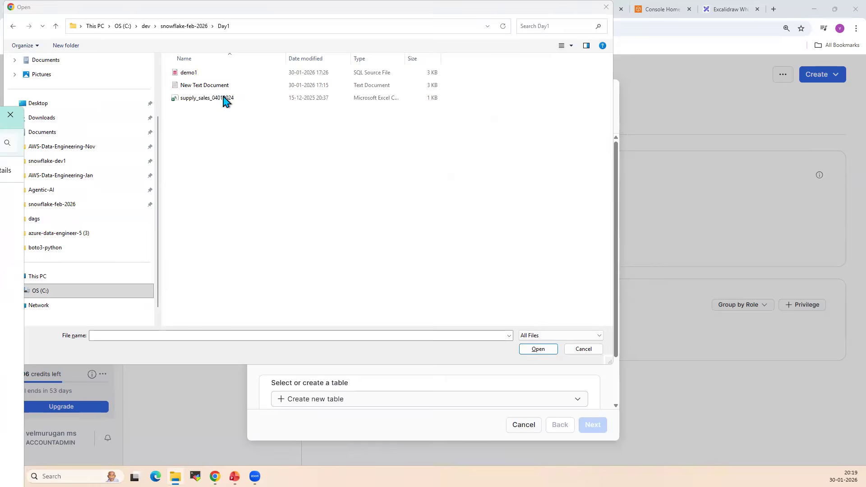
left_click(223, 98)
double_click(211, 98)
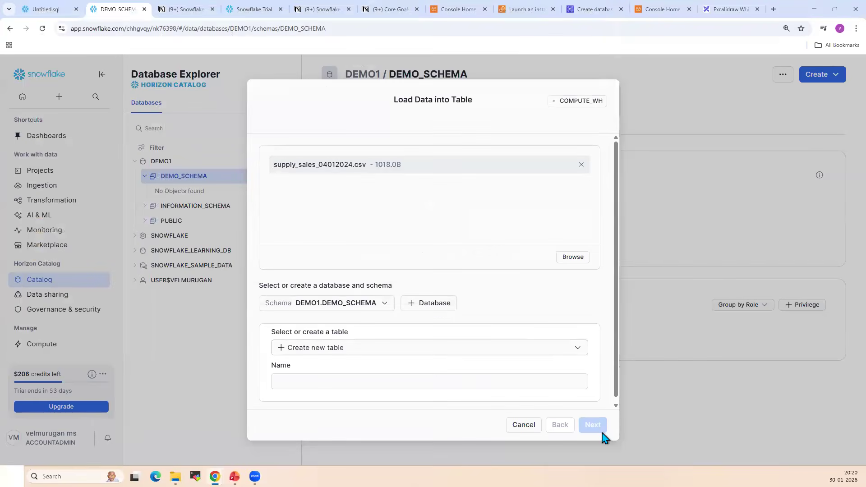
Set the load target to a new table named supply_sales and continue to the schema settings
left_click(362, 348)
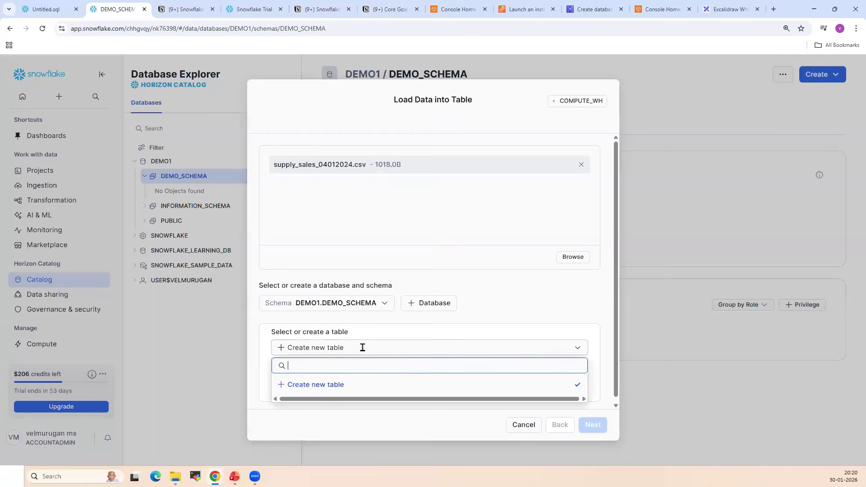
left_click(310, 385)
left_click(310, 383)
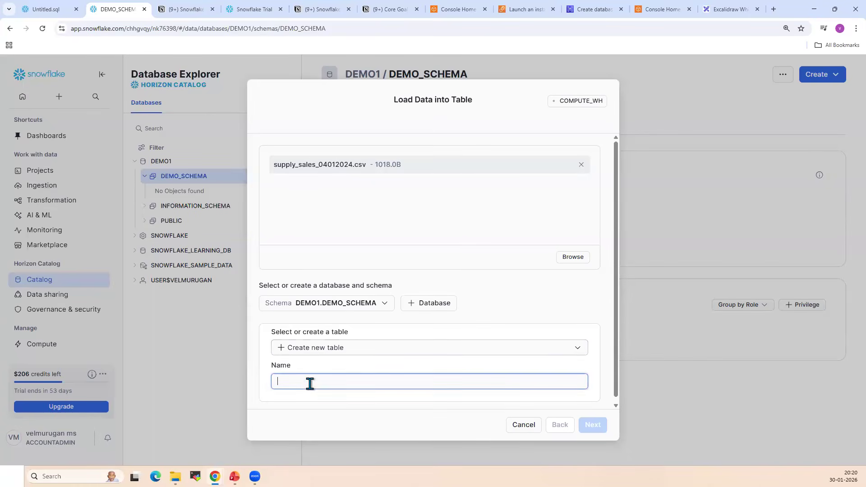
type("supply")
type("_sales")
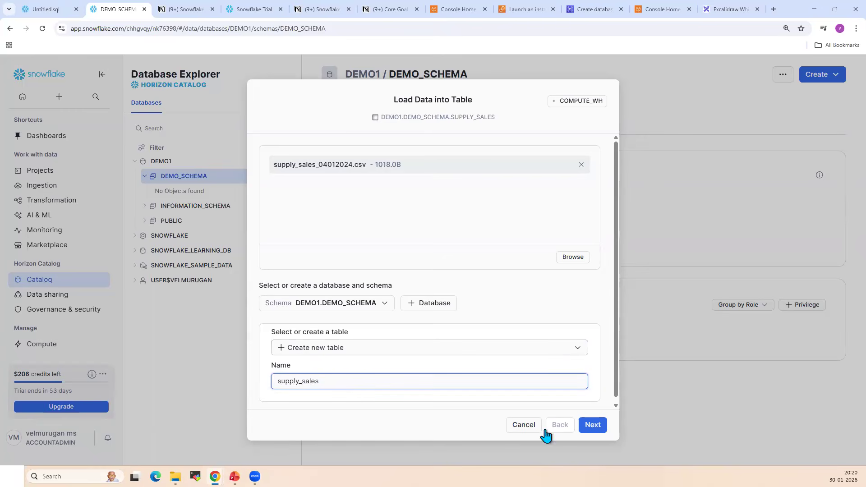
left_click(592, 425)
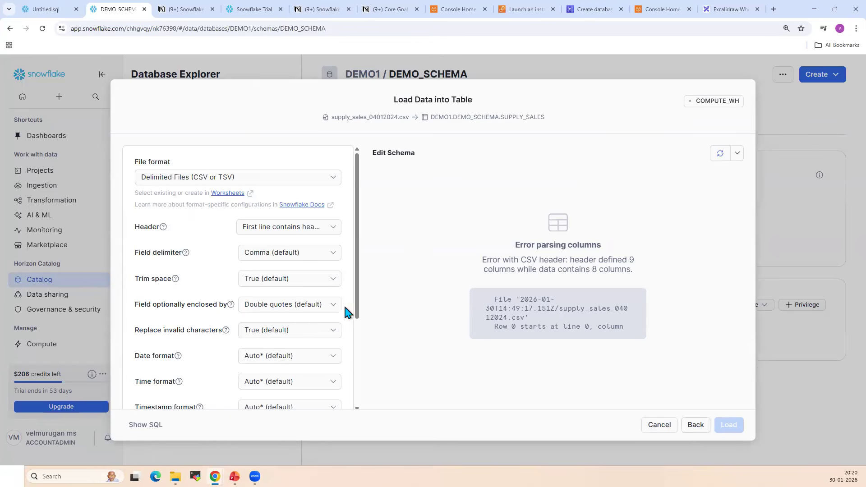
Check the file format options for the supply_sales load, go back to the file selection and cancel the load
scroll(359, 361, "down", 2)
left_click_drag(359, 409, 380, 193)
left_click_drag(359, 340, 359, 415)
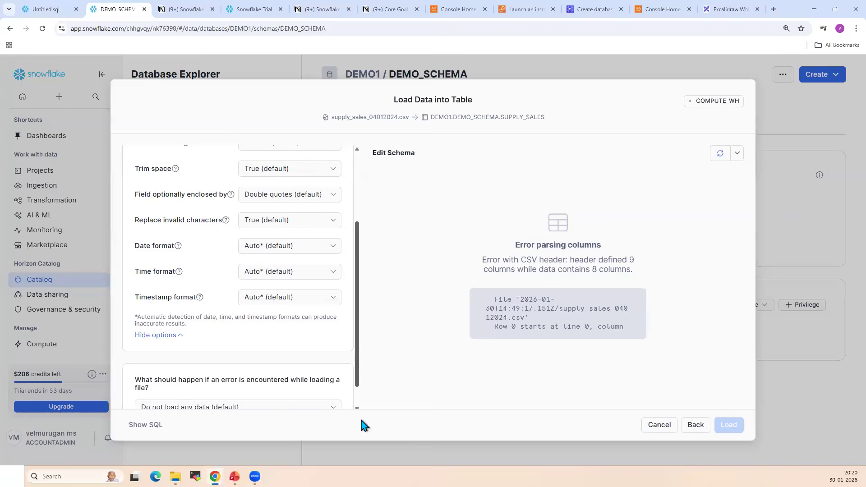
left_click(695, 425)
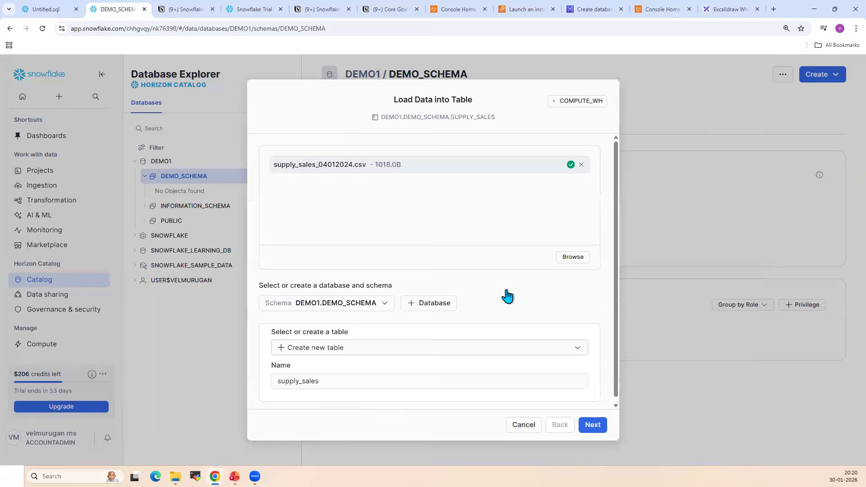
key("alt+Tab")
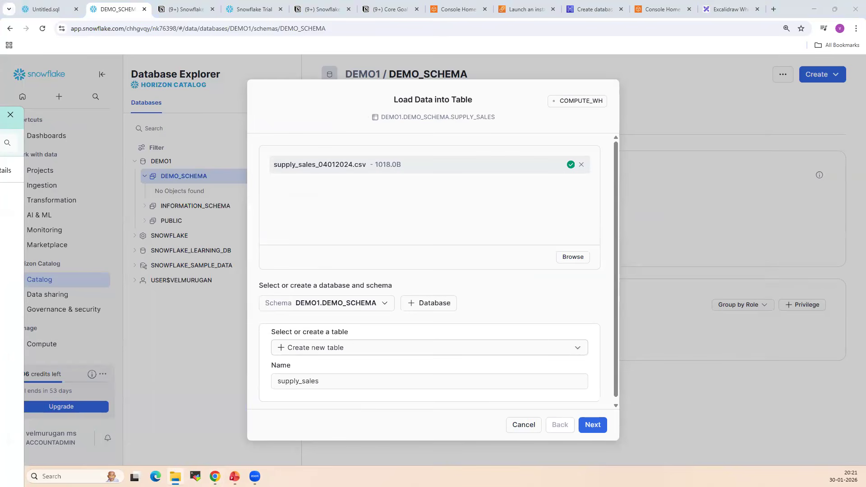
left_click(523, 425)
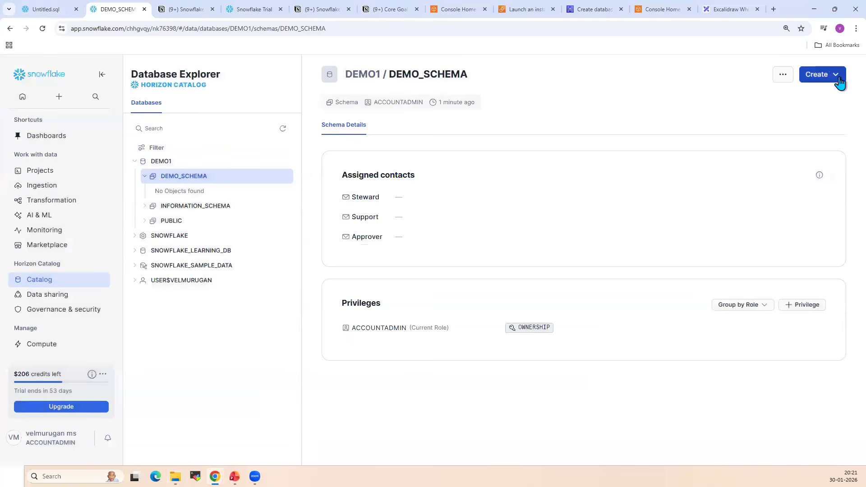
Start another table from a file in DEMO_SCHEMA, using 5k-Sales-Records.csv as the source file
left_click(820, 74)
left_click(775, 108)
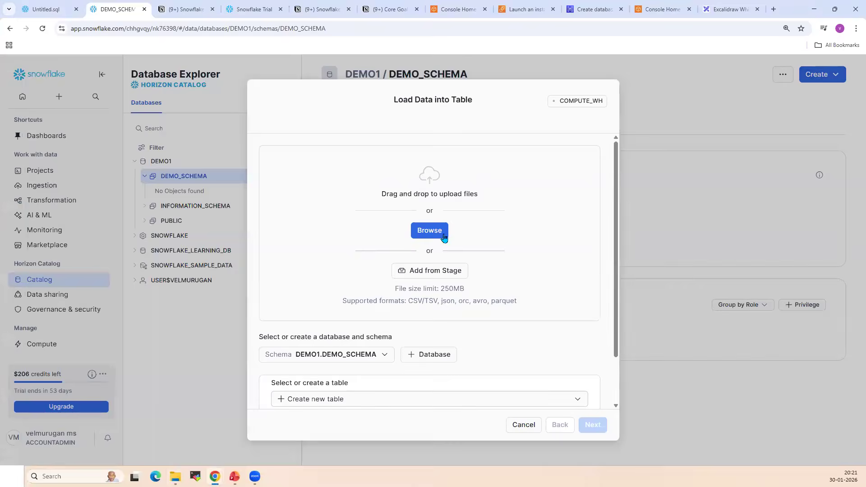
left_click(420, 231)
double_click(214, 75)
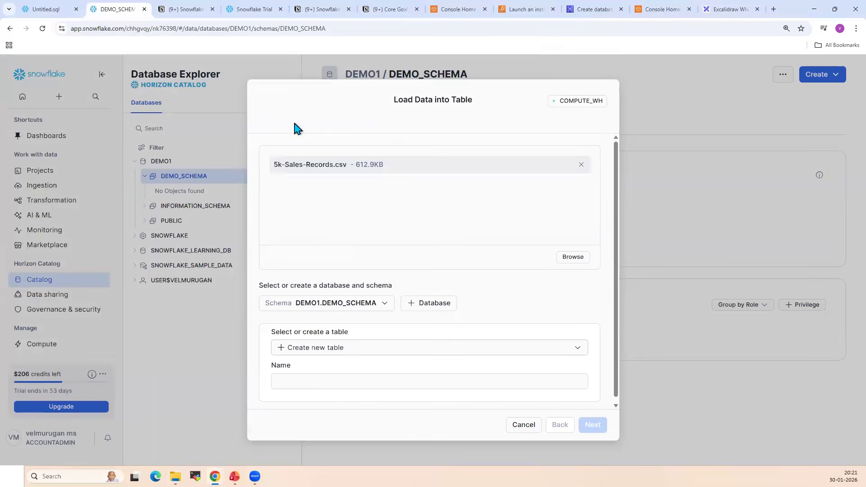
Set the load target to a new table named sales_data and continue to the schema settings
left_click(333, 348)
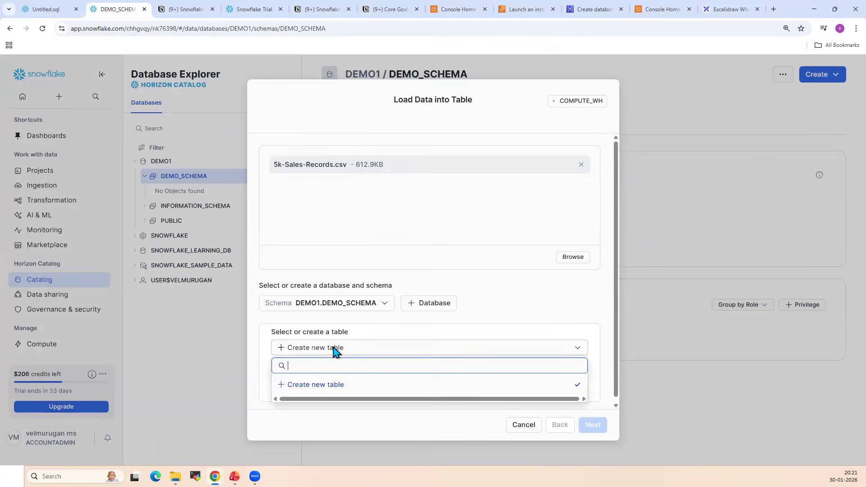
left_click(325, 384)
left_click(310, 383)
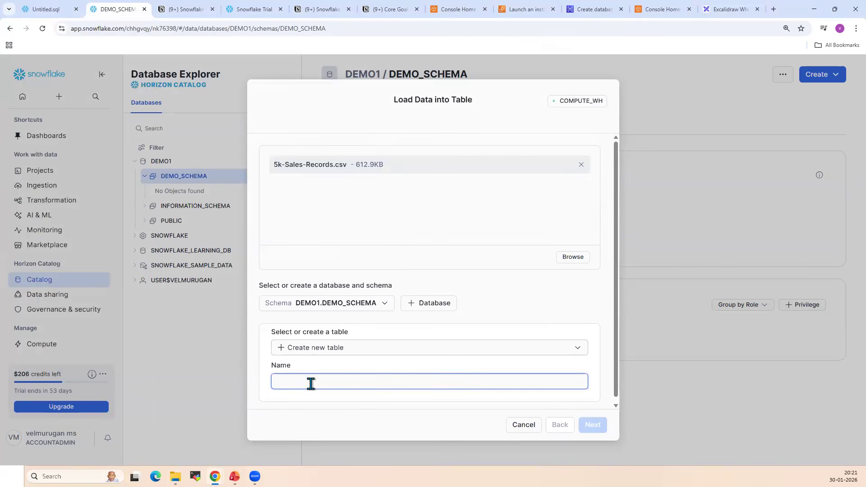
type("sales_data")
left_click(581, 426)
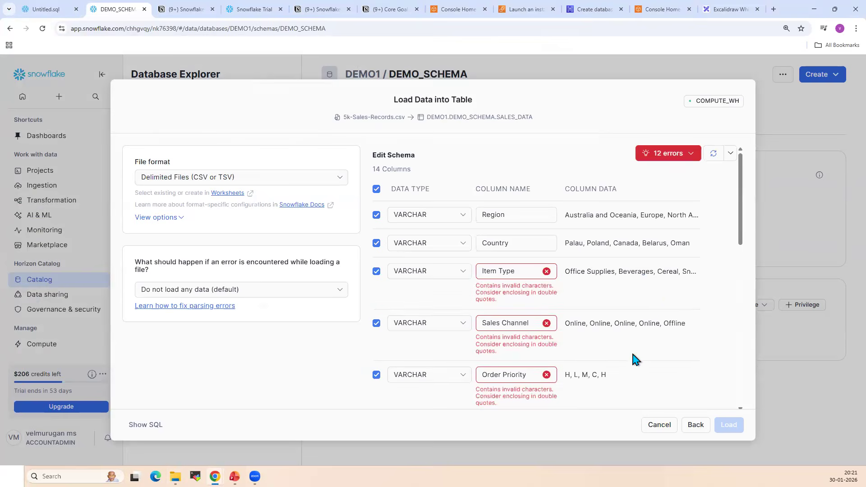
Examine the column names flagged in the sales_data schema and cancel the load
left_click(519, 271)
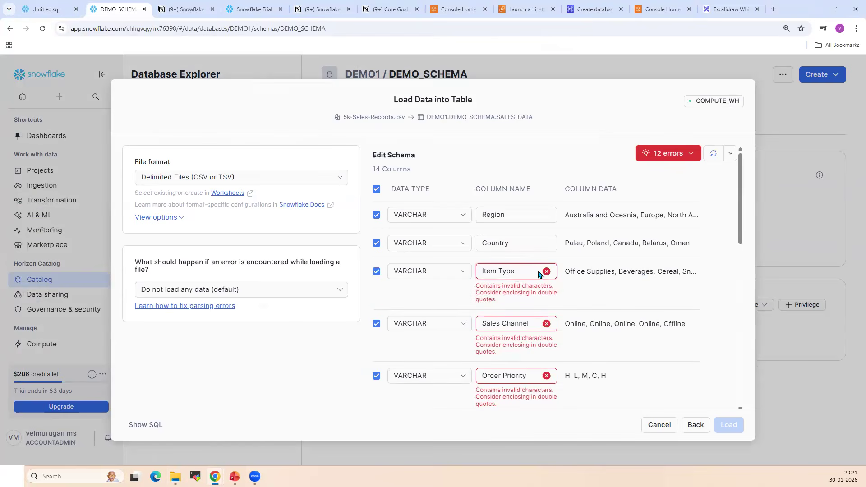
left_click_drag(745, 234, 746, 402)
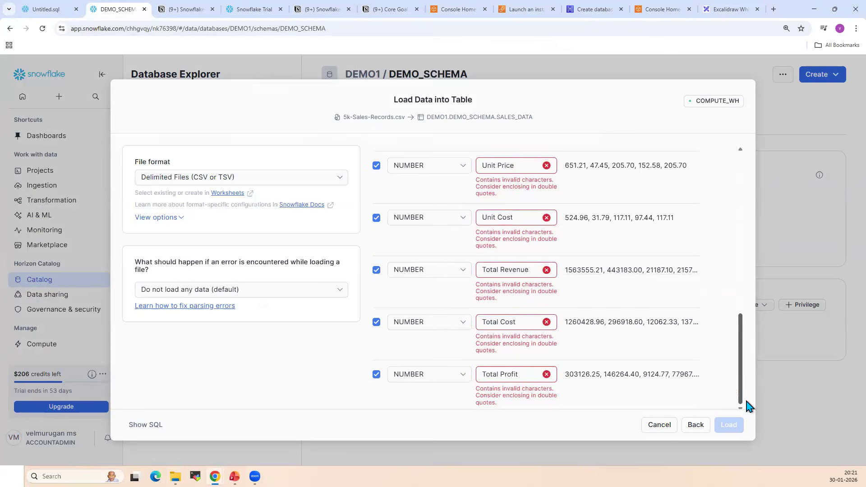
scroll(746, 224, "up", 10)
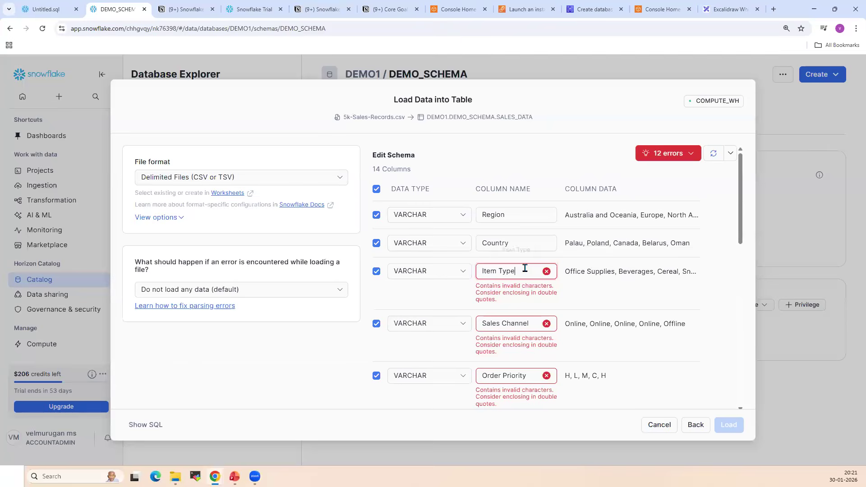
scroll(651, 393, "down", 5)
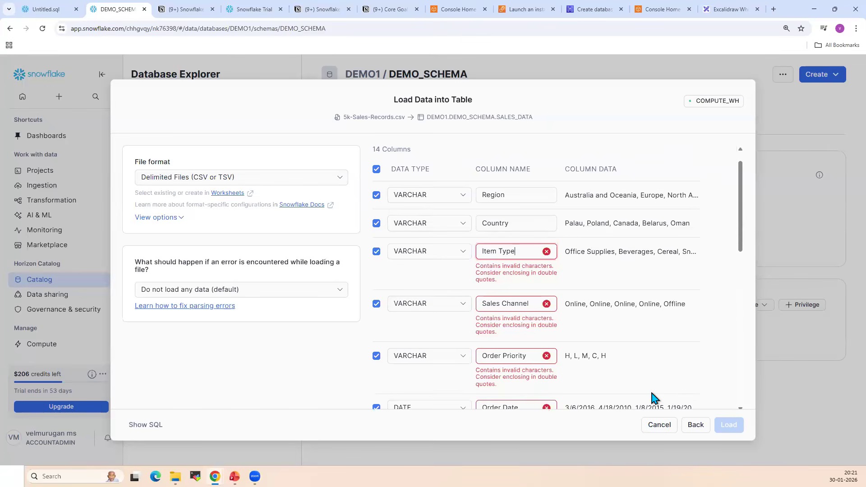
scroll(655, 395, "down", 2)
scroll(655, 396, "up", 6)
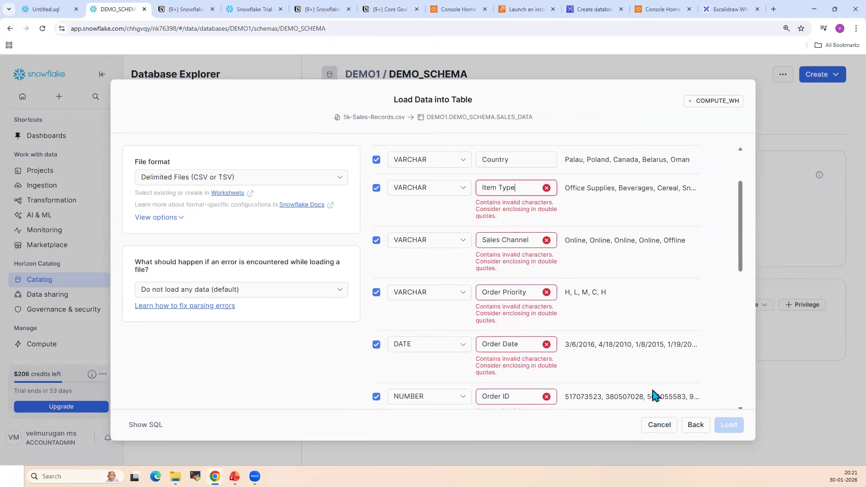
scroll(653, 384, "up", 2)
left_click(664, 428)
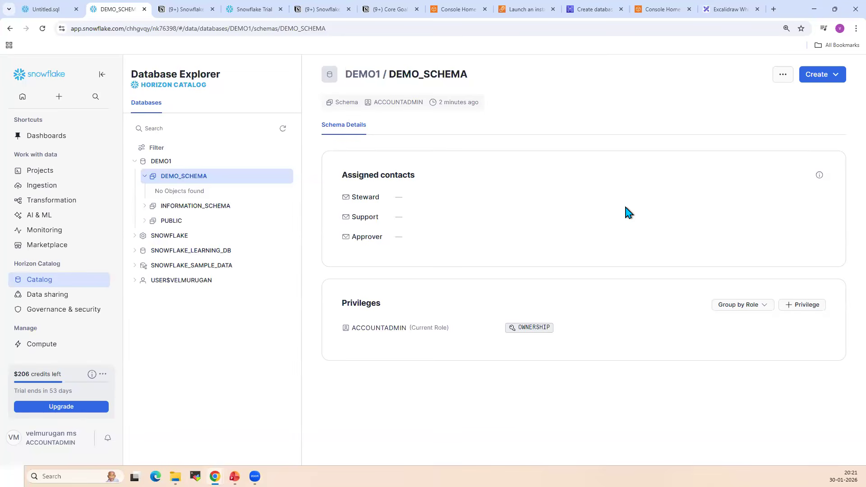
Review the available ways of creating a table in DEMO_SCHEMA
left_click(817, 74)
mouse_move(743, 100)
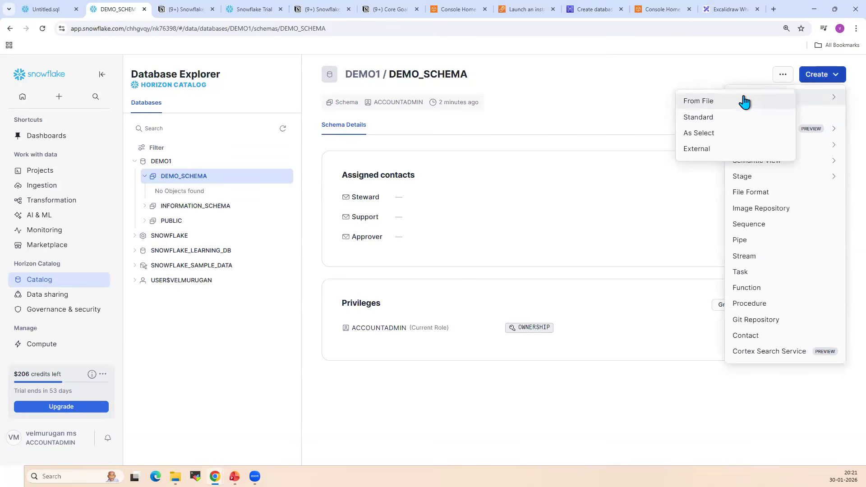
left_click(618, 94)
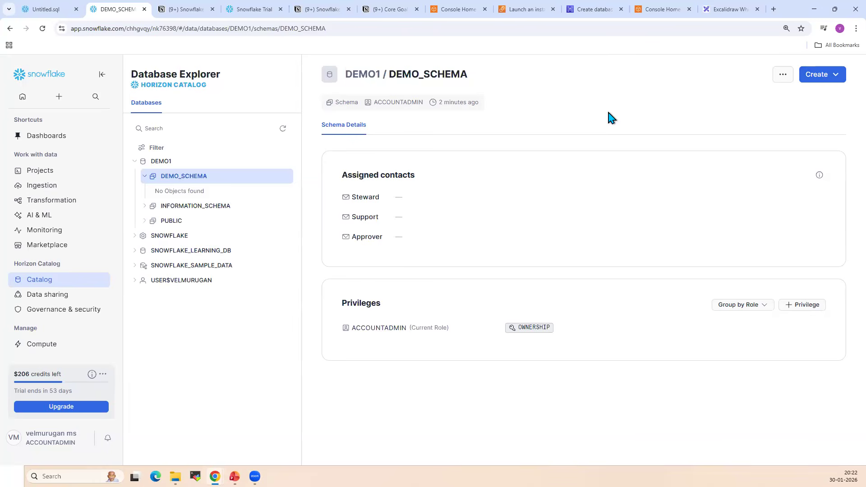
Return to Untitled.sql, look at the demo1.sql script in Notepad++, and switch to the AWS Console Home page
left_click(34, 9)
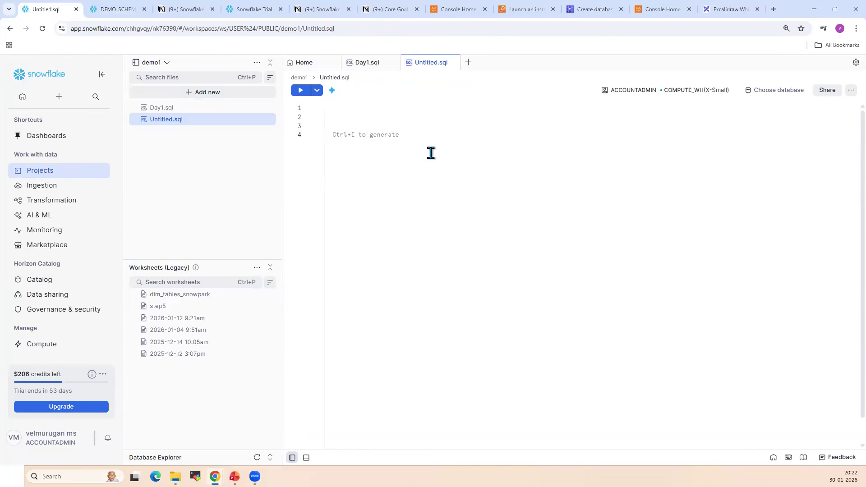
key("alt+Tab")
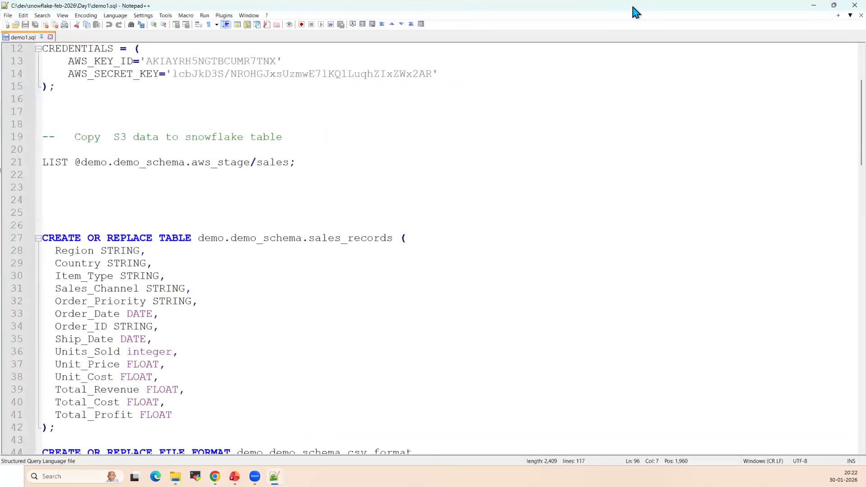
key("alt+Tab")
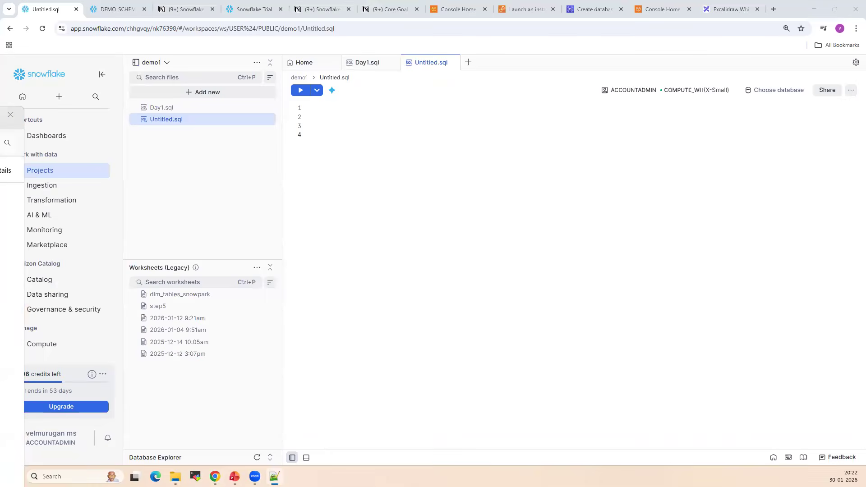
left_click(463, 11)
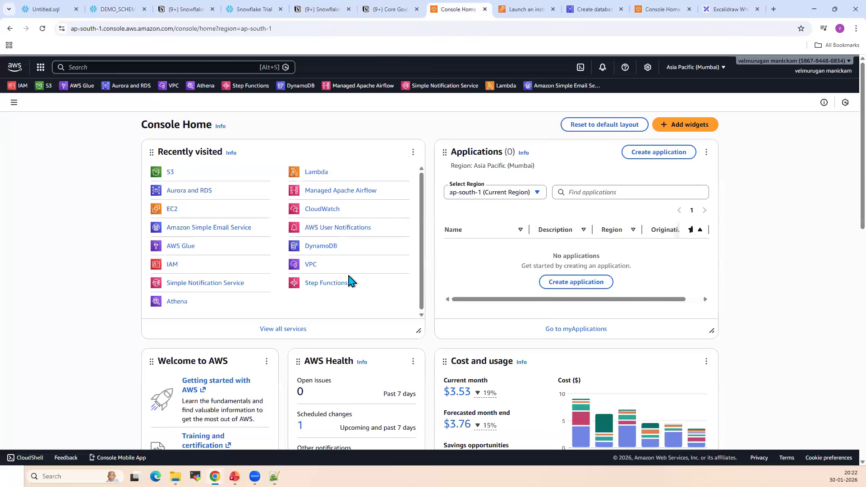
Open Amazon S3 in a new browser tab and go to the sales folder of the training-feb-2026 bucket
right_click(171, 174)
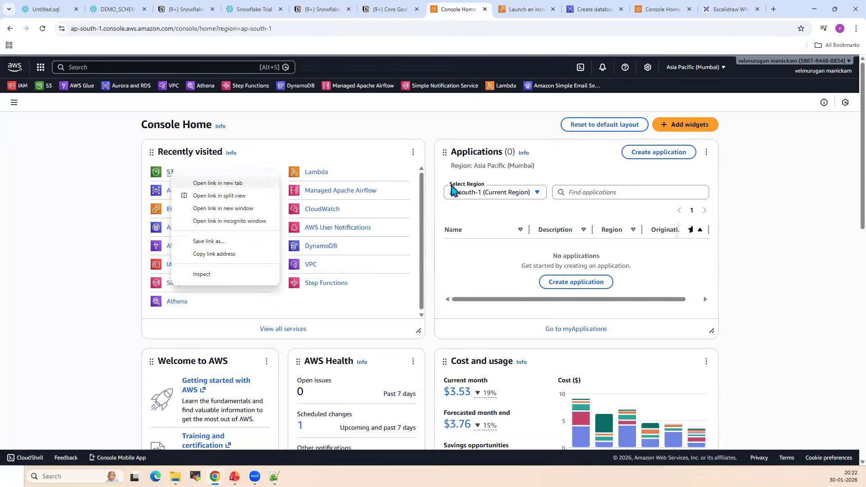
left_click(217, 182)
left_click(483, 9)
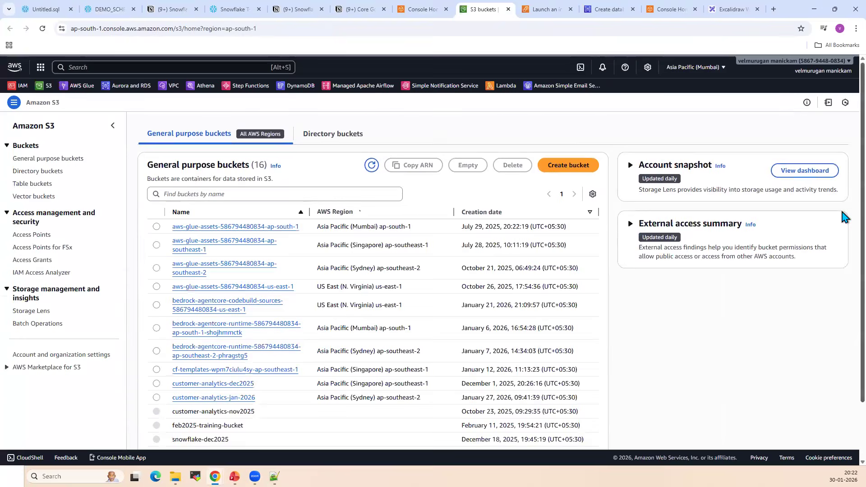
scroll(846, 397, "down", 2)
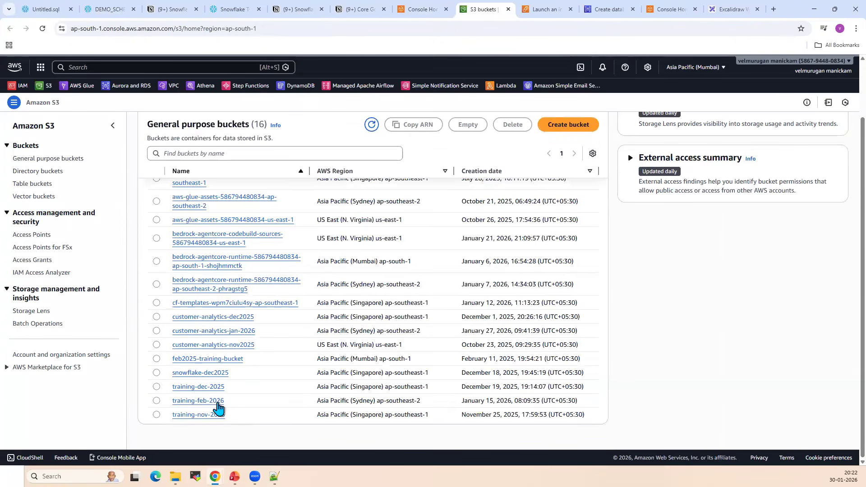
left_click(218, 403)
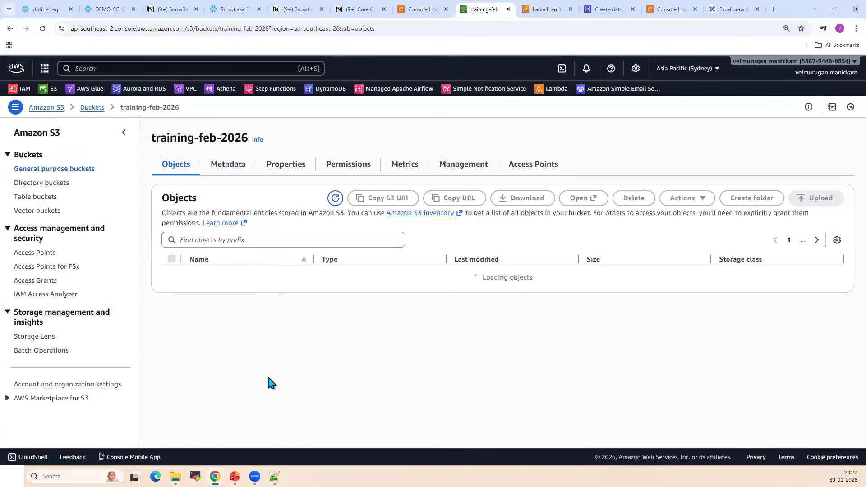
left_click(210, 305)
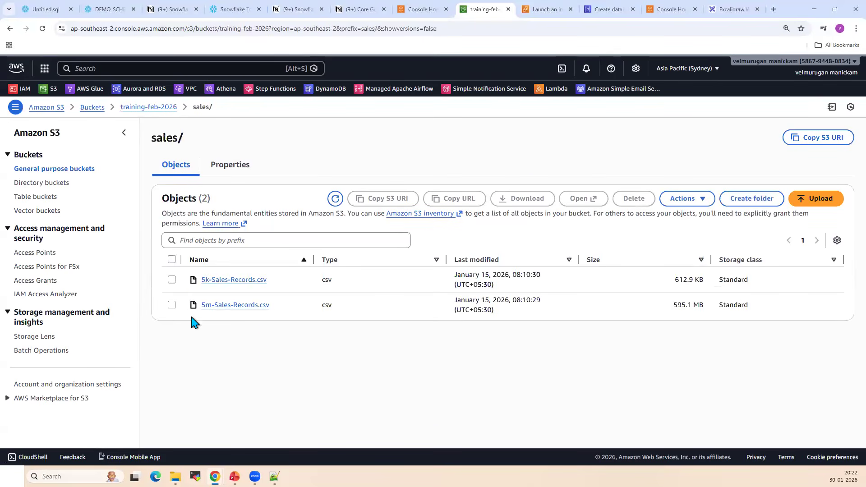
Examine the 5m-Sales-Records.csv object in the sales folder, leaving it deselected
left_click(191, 315)
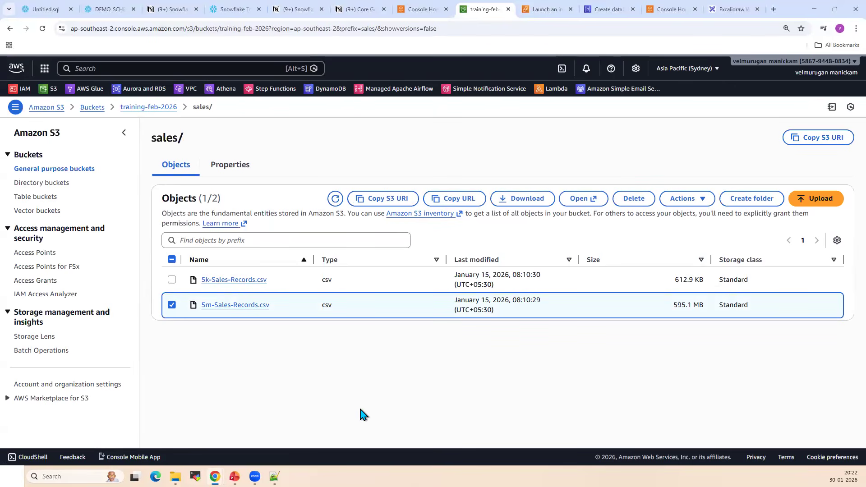
triple_click(219, 307)
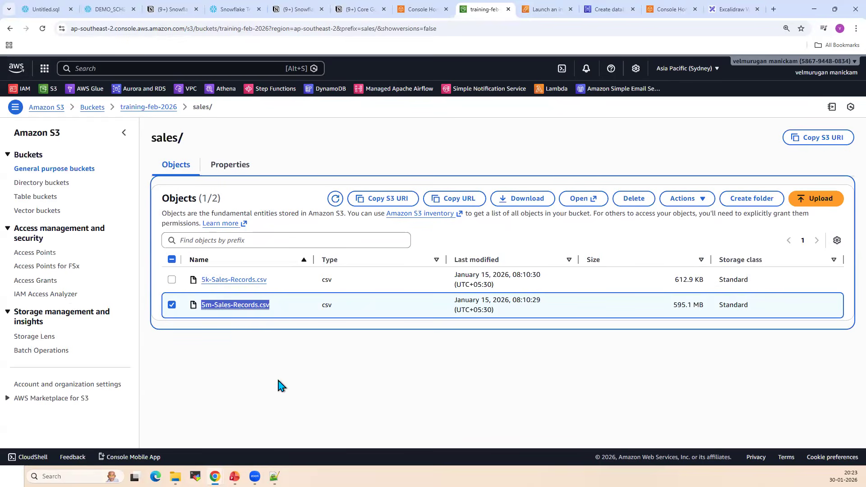
left_click(271, 336)
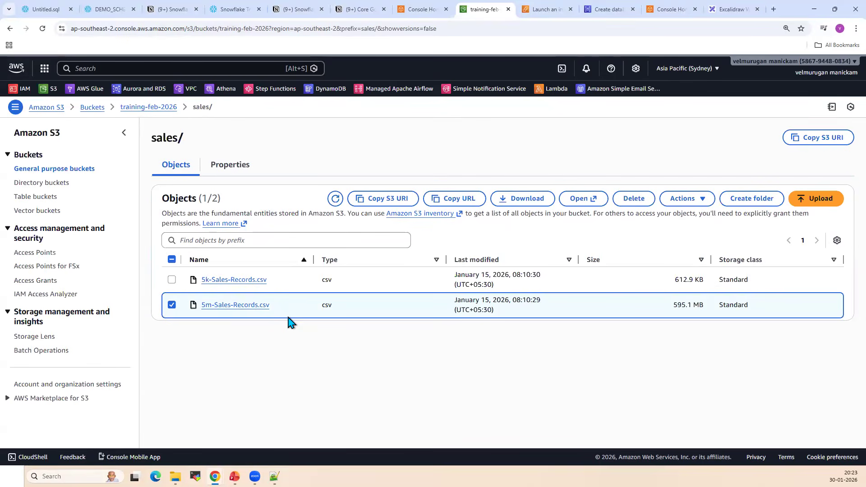
left_click_drag(202, 305, 268, 304)
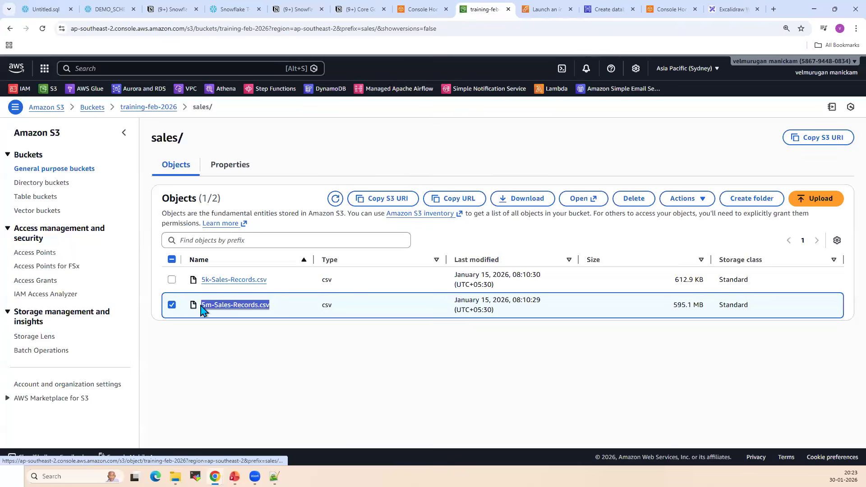
left_click(292, 350)
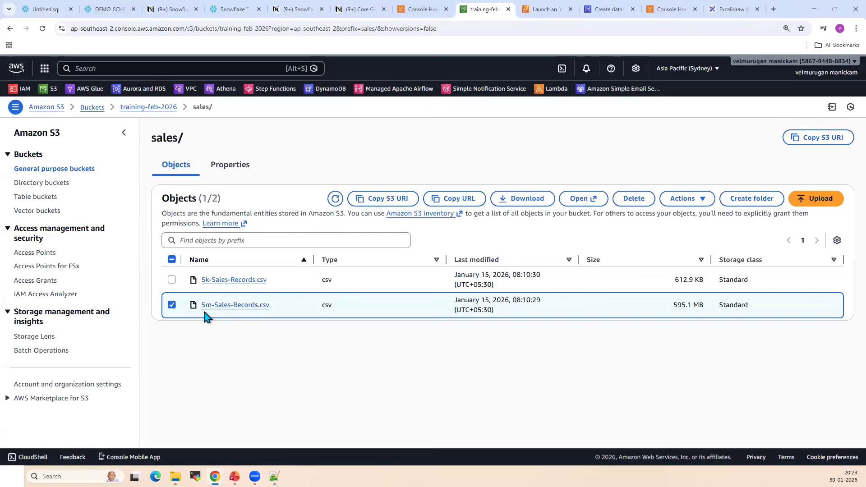
left_click(171, 305)
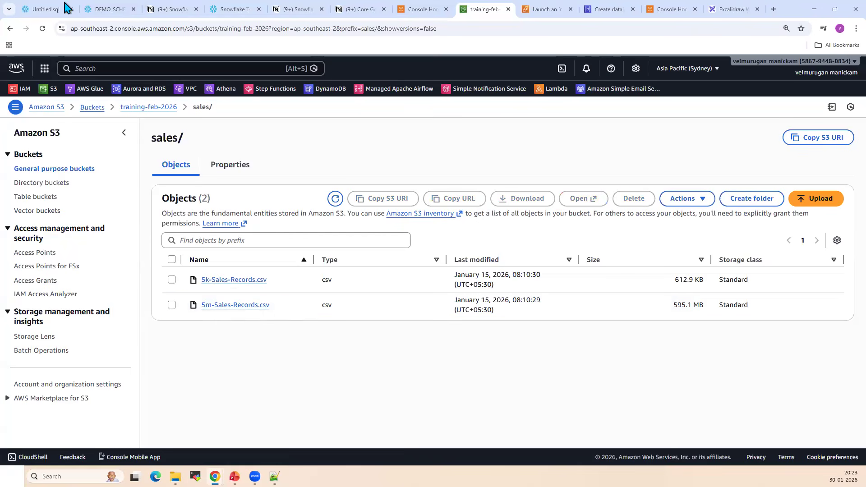
Paste the CREATE STAGE statement for demo.demo_schema.aws_stage, with the s3://training-feb-2026/ URL, AWS key ID and secret key, into Untitled.sql and run it
left_click(45, 9)
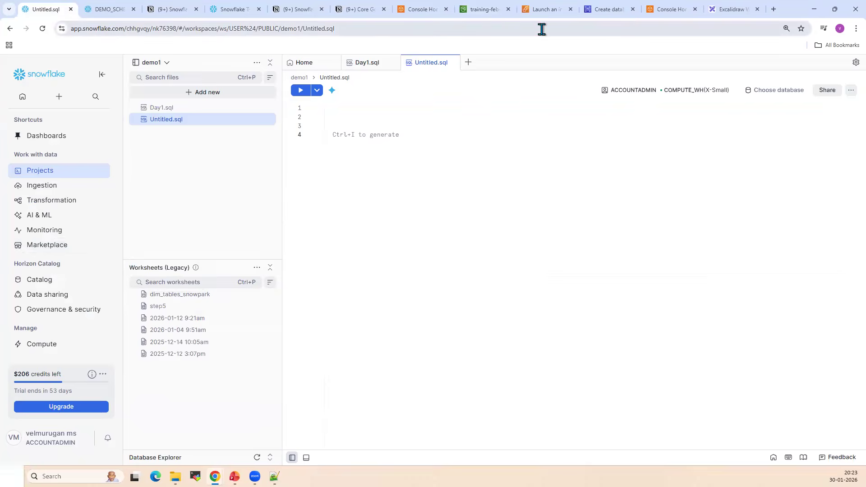
left_click(489, 10)
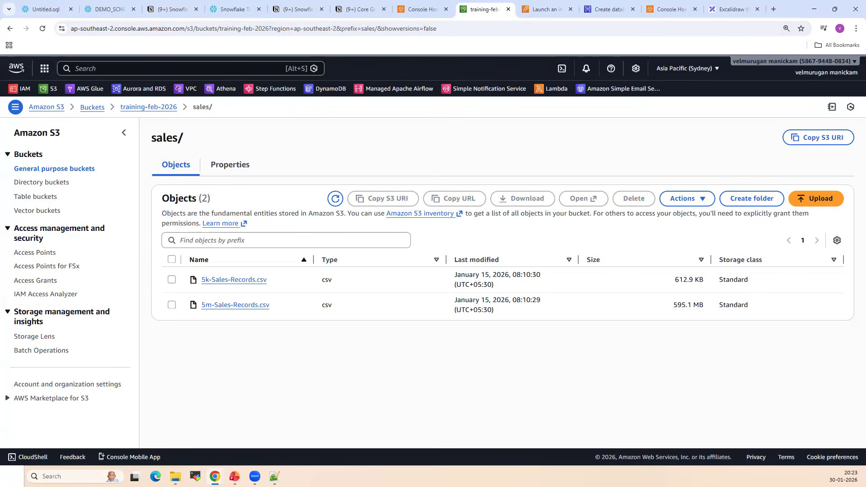
left_click(50, 8)
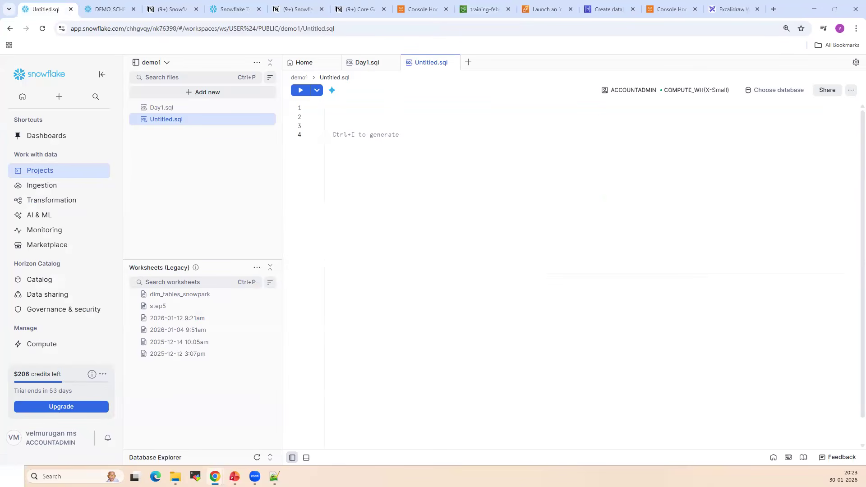
key("alt+Tab")
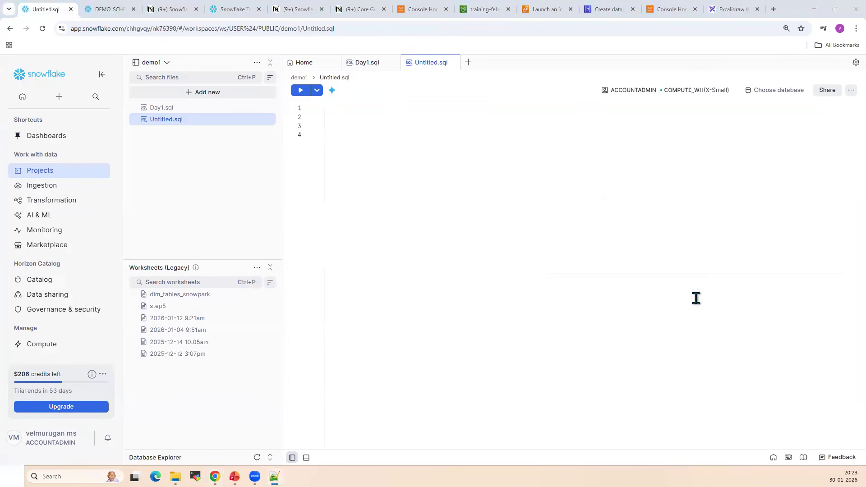
key("alt+Tab")
key("ctrl+v")
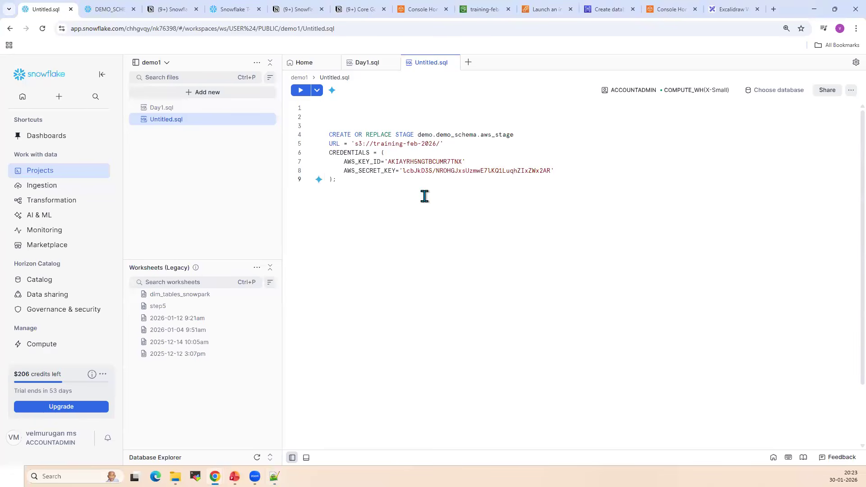
left_click(300, 91)
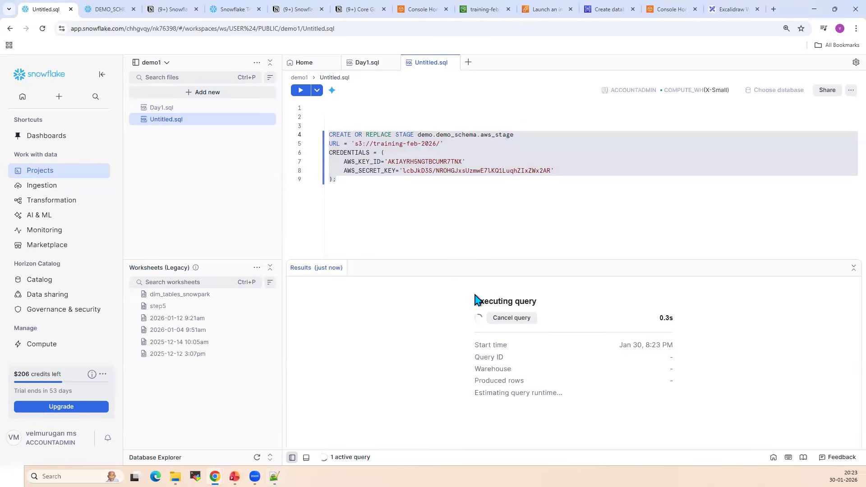
Change the stage's qualified name to demo1.demo1_schema.aws_stage and collapse the navigation sidebar
left_click(430, 136)
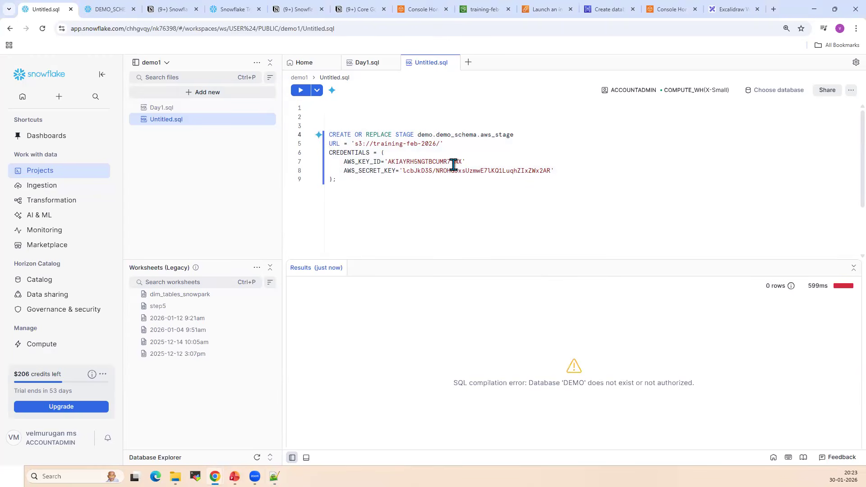
type("1")
left_click(455, 134)
type("1")
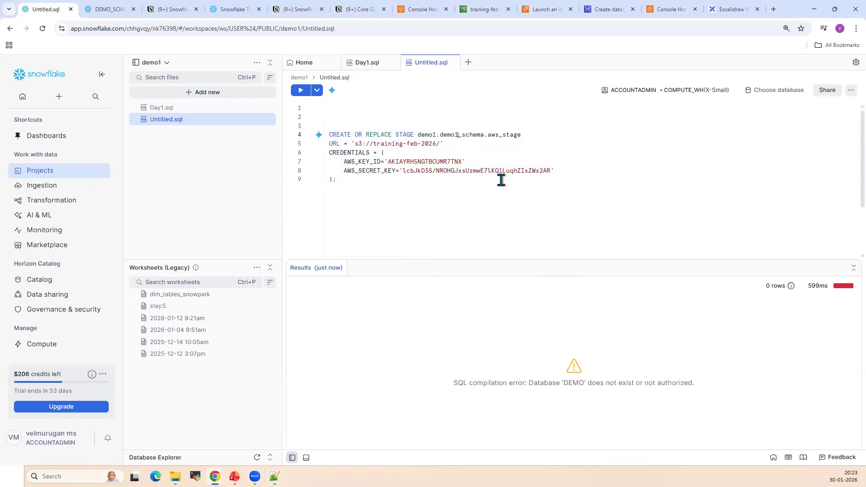
left_click(101, 74)
left_click(341, 197)
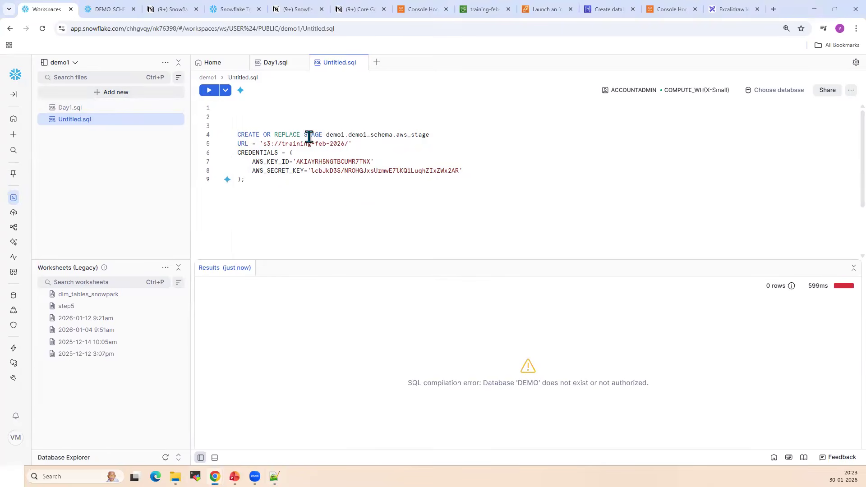
Review the stage name, the credentials block and the S3 URL in the CREATE STAGE statement
double_click(408, 135)
left_click_drag(237, 153, 351, 215)
left_click(343, 192)
left_click_drag(351, 143, 251, 143)
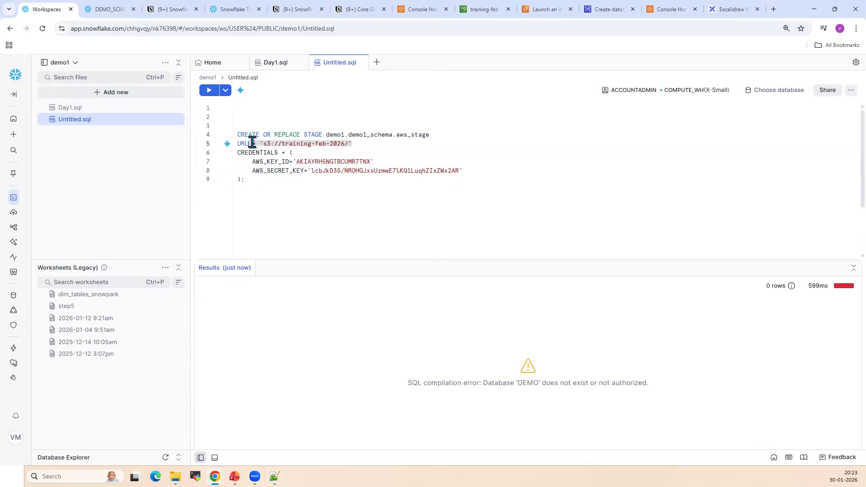
left_click_drag(267, 194, 237, 126)
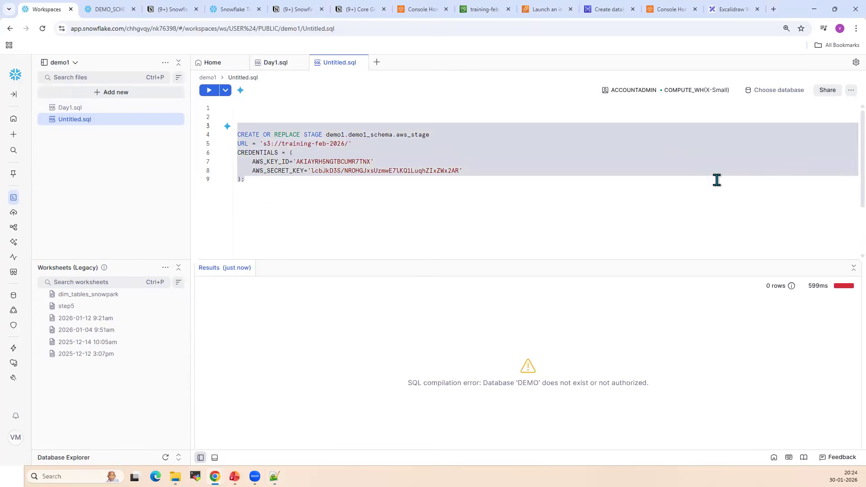
Set the worksheet context to database DEMO1 and schema DEMO_SCHEMA, and run the CREATE STAGE statement again
left_click(780, 94)
left_click(694, 119)
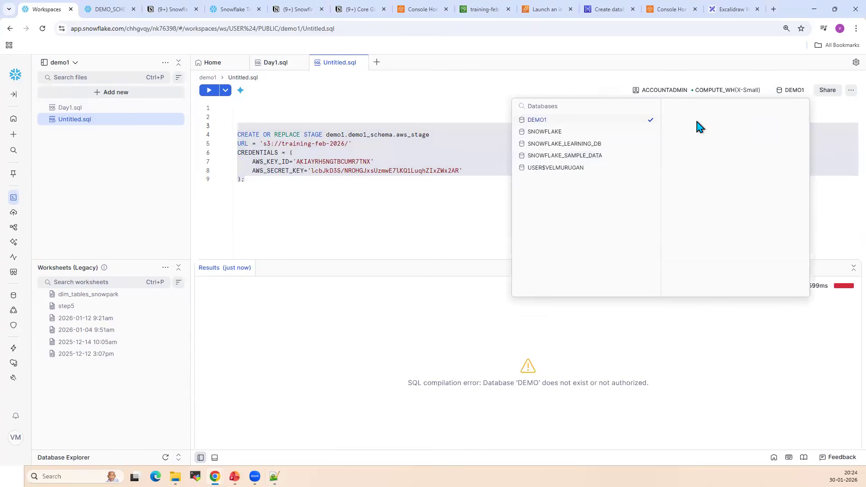
left_click(710, 120)
left_click(253, 189)
left_click(273, 184)
left_click_drag(273, 184, 223, 129)
left_click(209, 91)
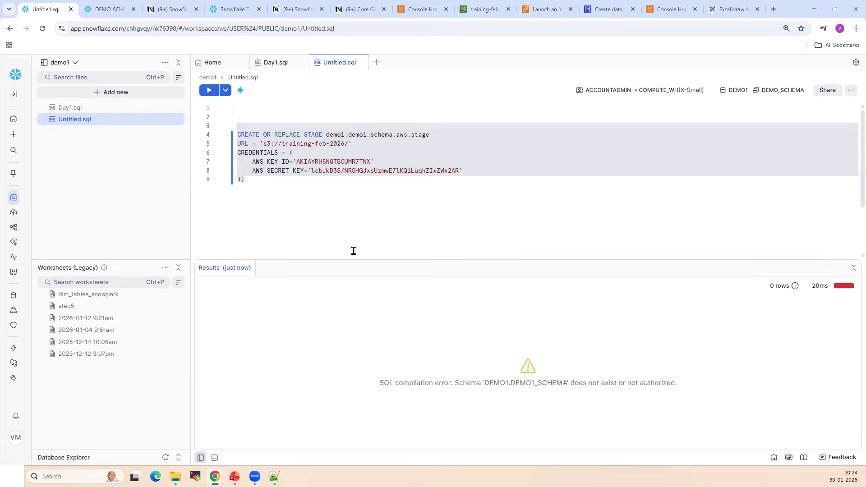
Copy the schema name DEMO_SCHEMA from the catalog, replace demo1_schema with it in the CREATE STAGE statement, and run the statement
left_click(101, 9)
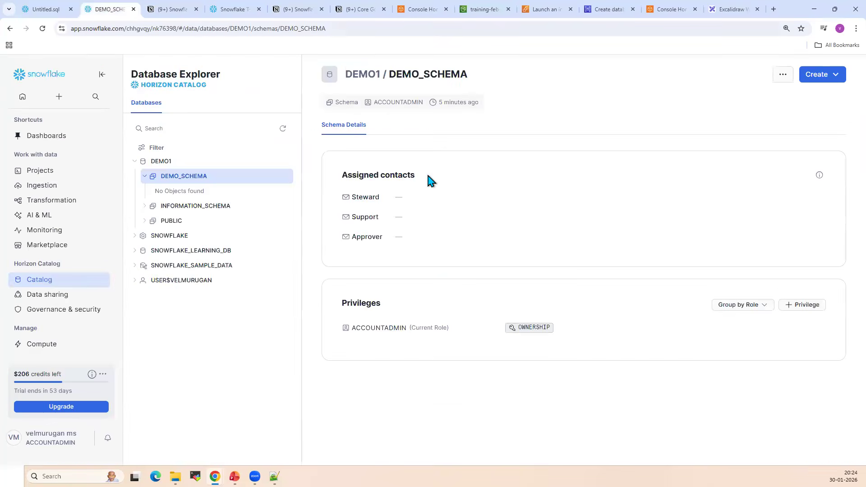
double_click(433, 75)
key("ctrl+c")
left_click(45, 9)
double_click(368, 135)
key("ctrl+v")
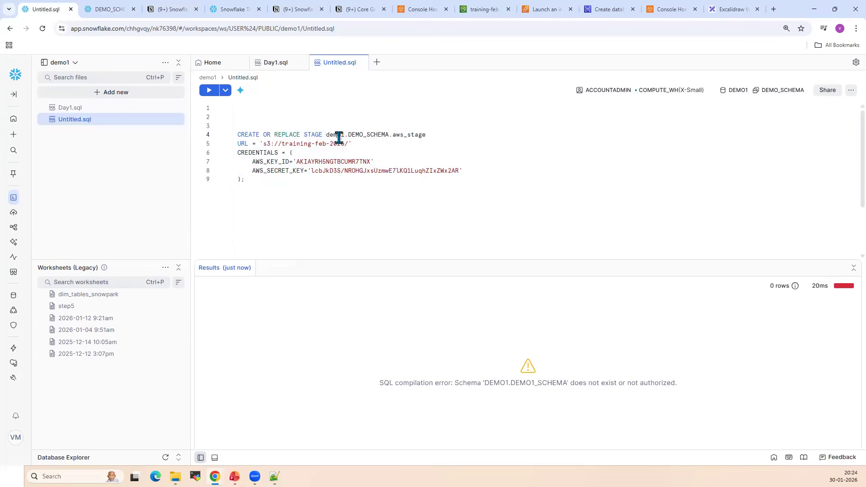
left_click_drag(300, 183, 227, 137)
left_click(209, 93)
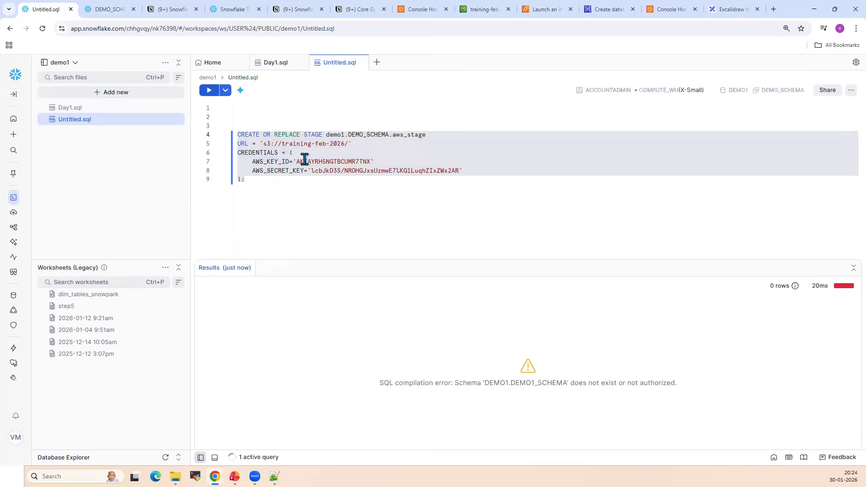
left_click(373, 209)
Refresh the Database Explorer, enable the directory table for AWS_STAGE under DEMO_SCHEMA, and open its sales folder
left_click(92, 9)
left_click(282, 129)
left_click(155, 191)
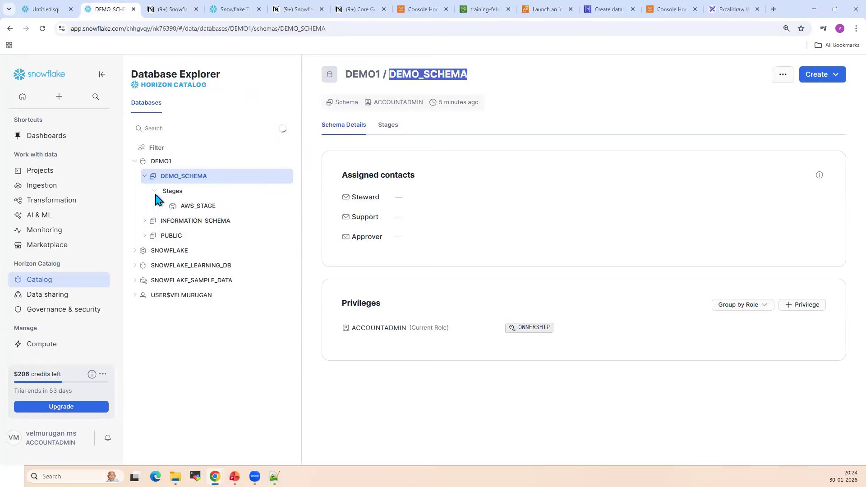
left_click(196, 206)
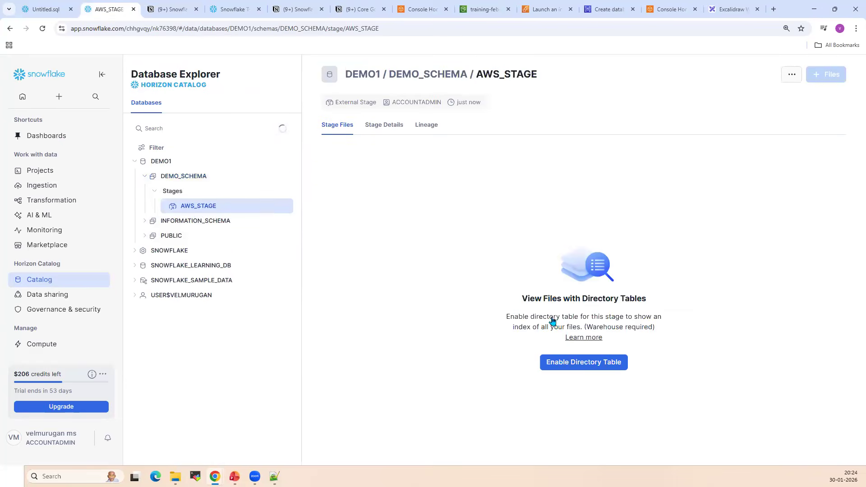
left_click(581, 364)
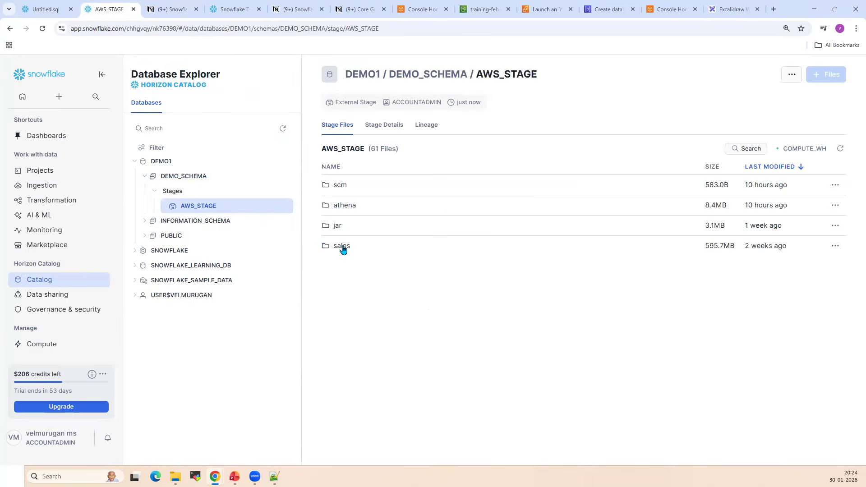
left_click(343, 249)
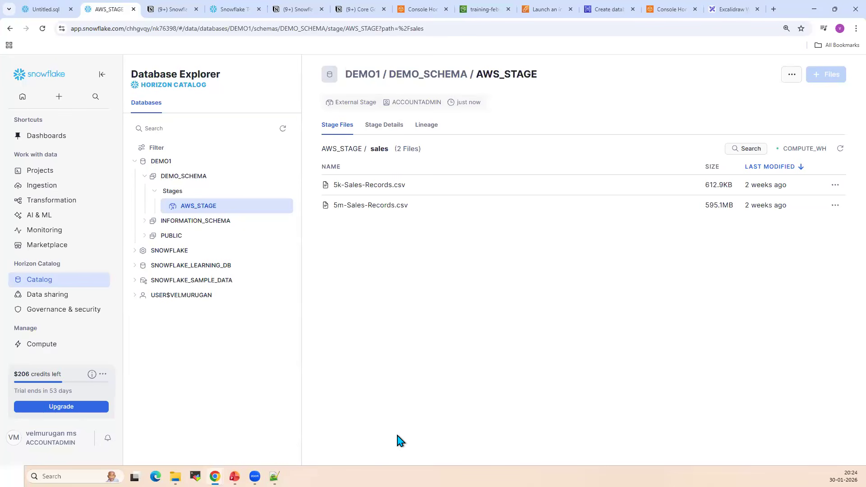
Return to Untitled.sql and review the CREATE STAGE statement, especially its S3 bucket URL
left_click(47, 9)
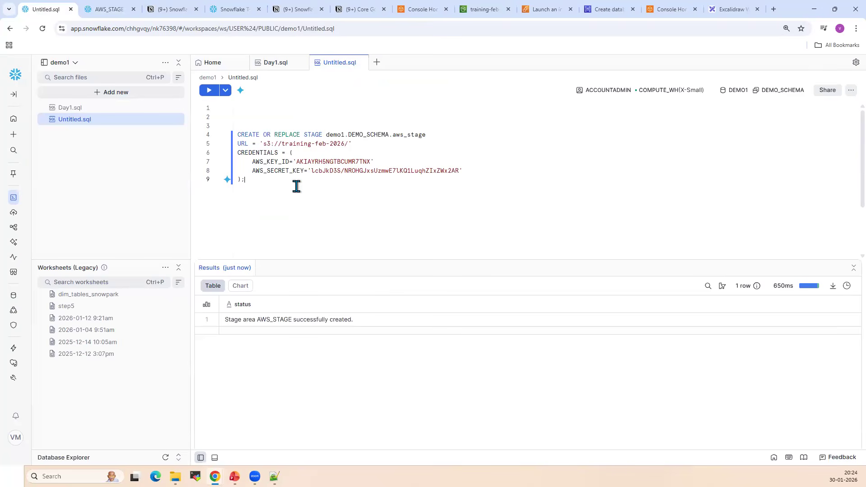
left_click_drag(273, 177, 270, 126)
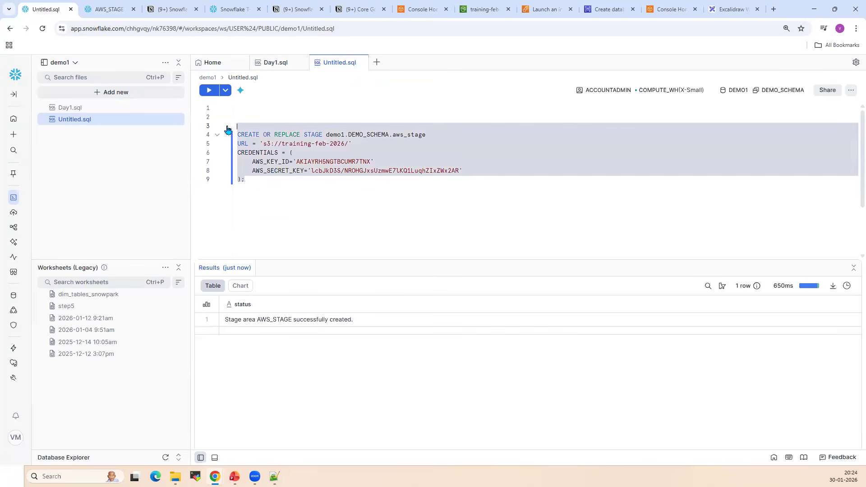
left_click(327, 208)
left_click_drag(351, 202, 367, 223)
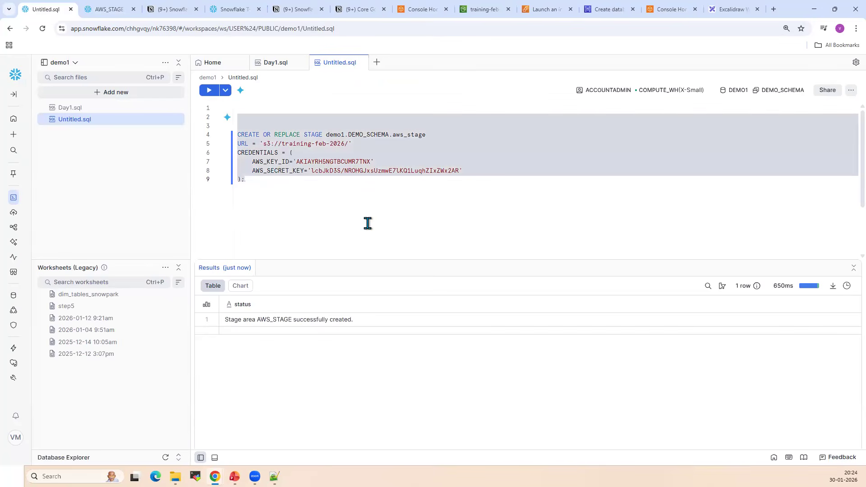
left_click(367, 222)
left_click_drag(359, 143, 259, 141)
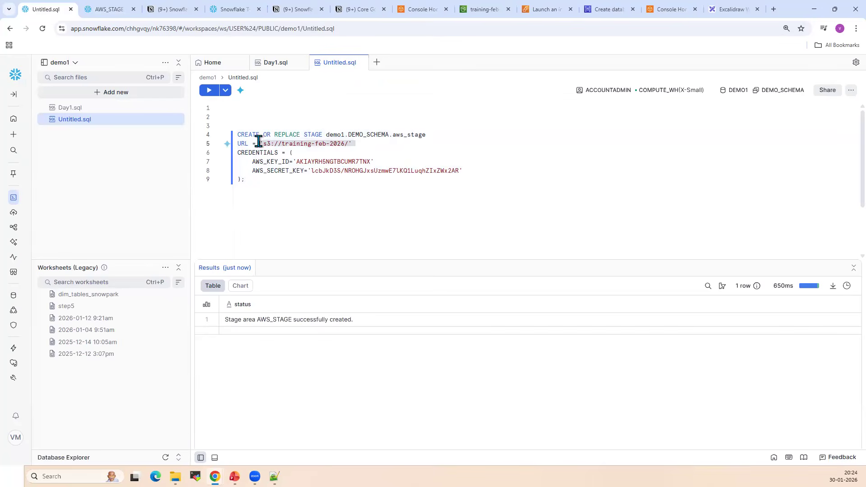
Paste the sales_records table, csv_format file format and COPY INTO statements below the CREATE STAGE statement in Untitled.sql, and enlarge the editor area
left_click(120, 9)
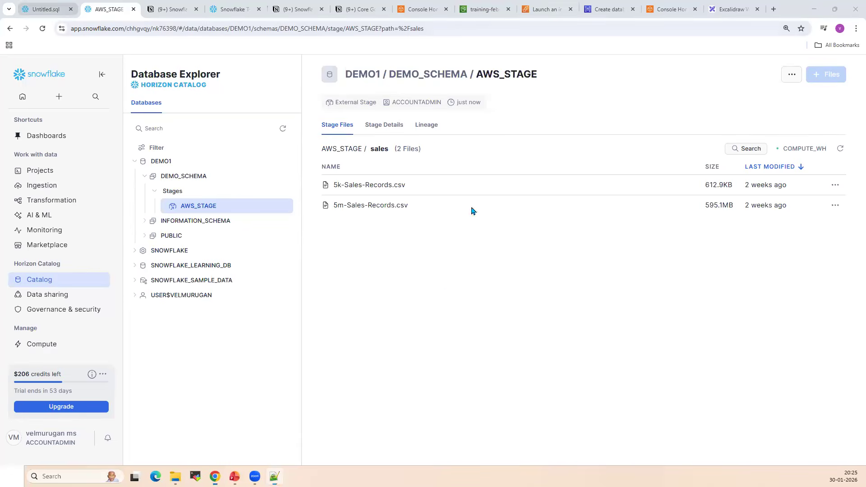
left_click(46, 9)
left_click(334, 211)
key("Return")
key("Return")
key("Return")
key("Return")
key("Return")
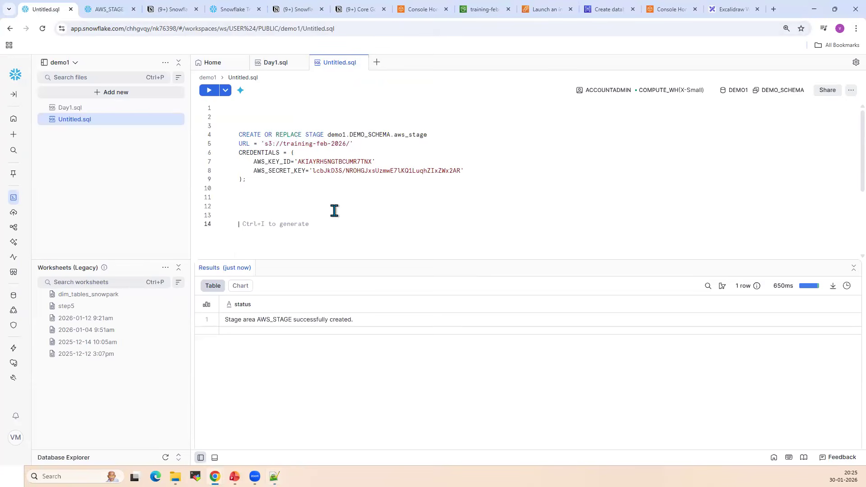
key("ctrl+v")
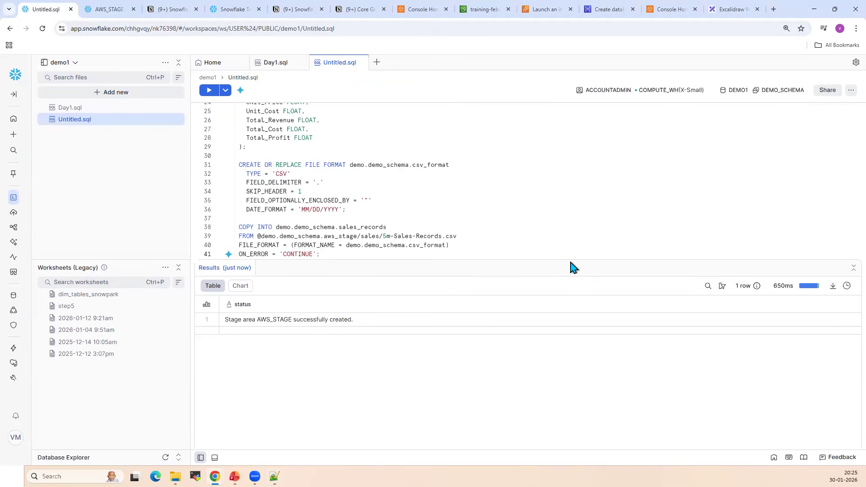
left_click_drag(570, 260, 576, 341)
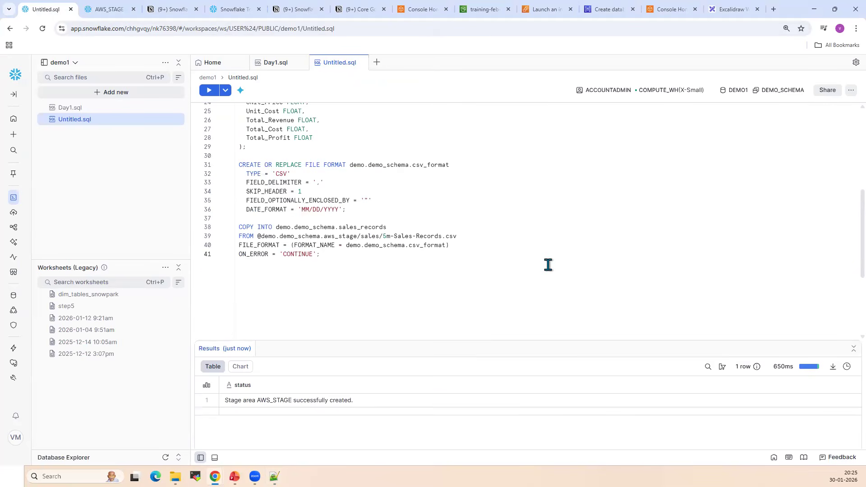
Review the pasted script's sales_records table definition and check the CSV files in the S3 bucket's sales folder
scroll(548, 265, "up", 5)
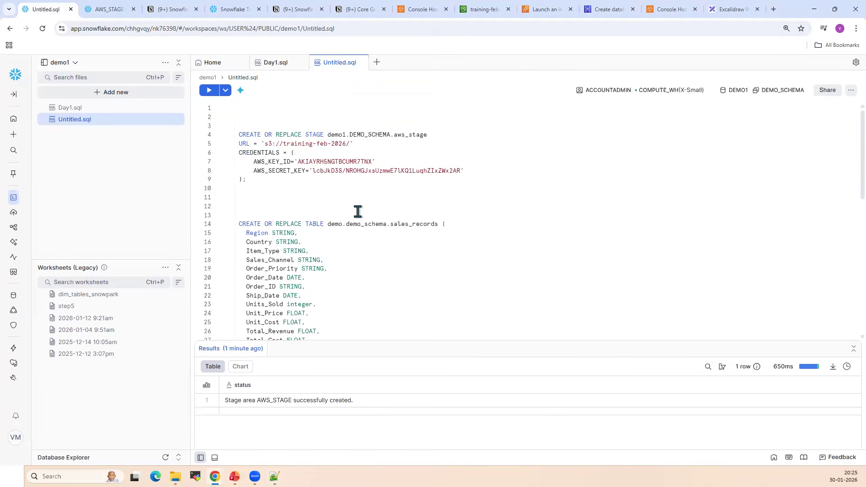
scroll(358, 212, "down", 4)
scroll(413, 187, "up", 2)
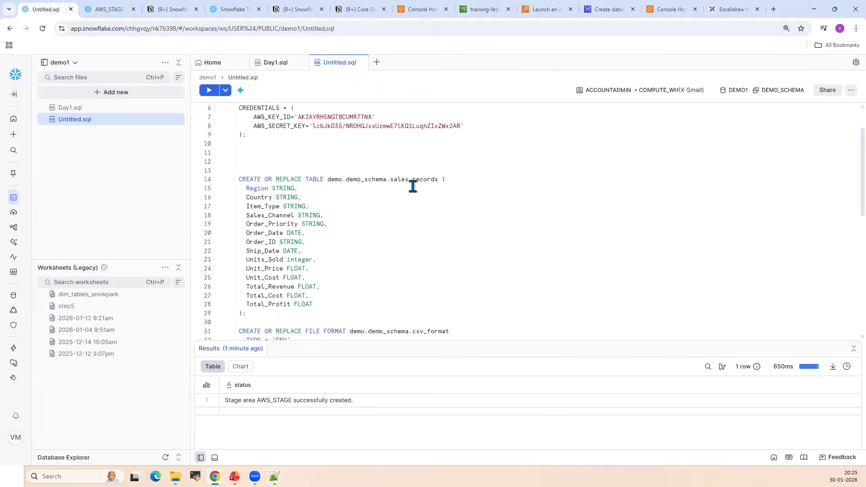
left_click(403, 179)
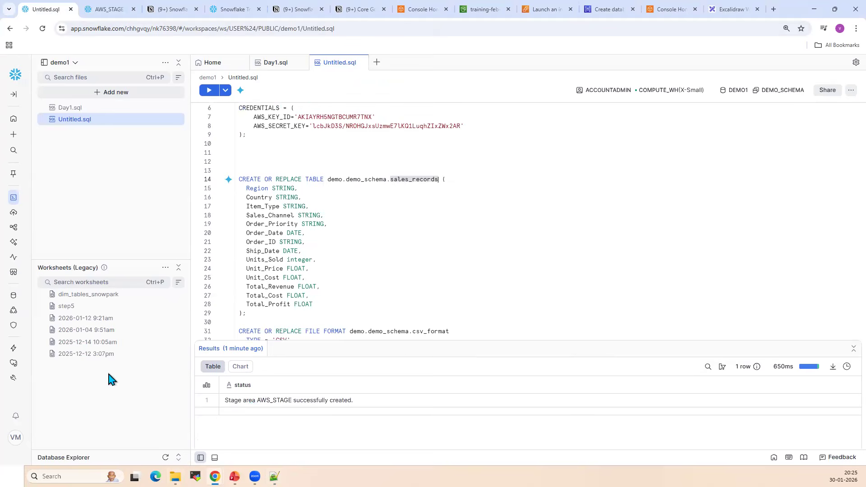
left_click(495, 11)
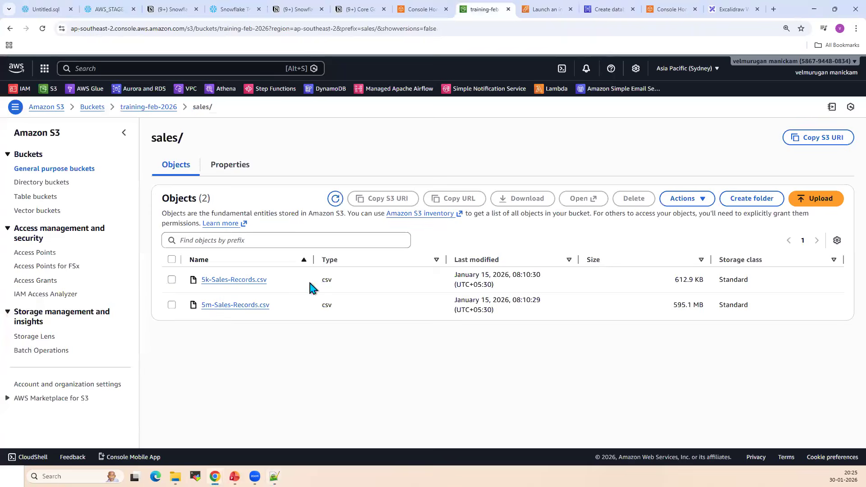
key("ctrl+1")
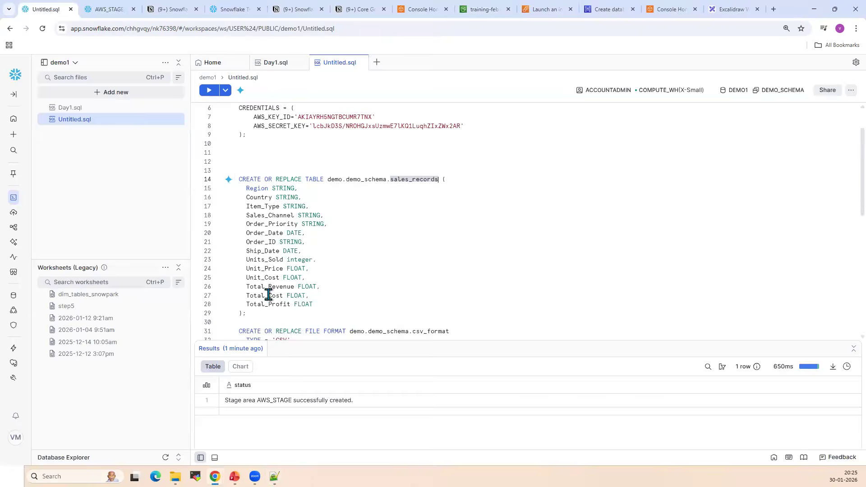
Try to run the CREATE TABLE statement for demo.demo_schema.sales_records
left_click_drag(262, 312, 223, 158)
key("ctrl+Return")
left_click(411, 252)
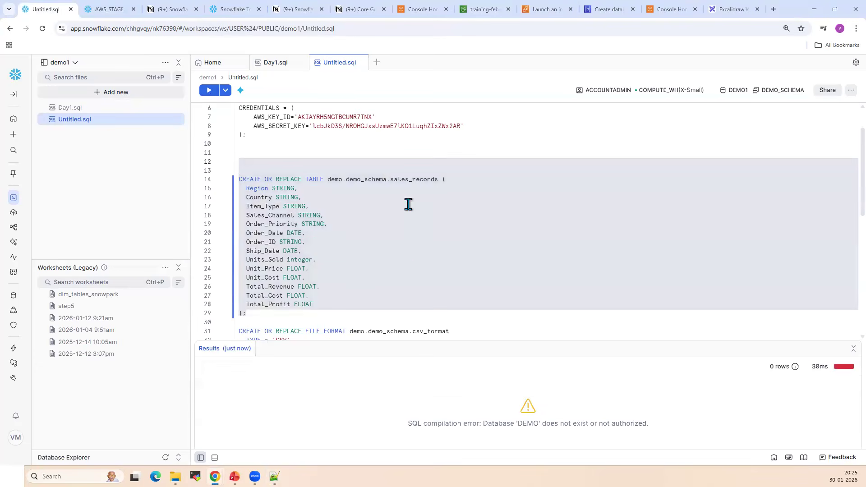
Change the database name to demo1 in the CREATE TABLE and CREATE FILE FORMAT statements
scroll(385, 171, "up", 3)
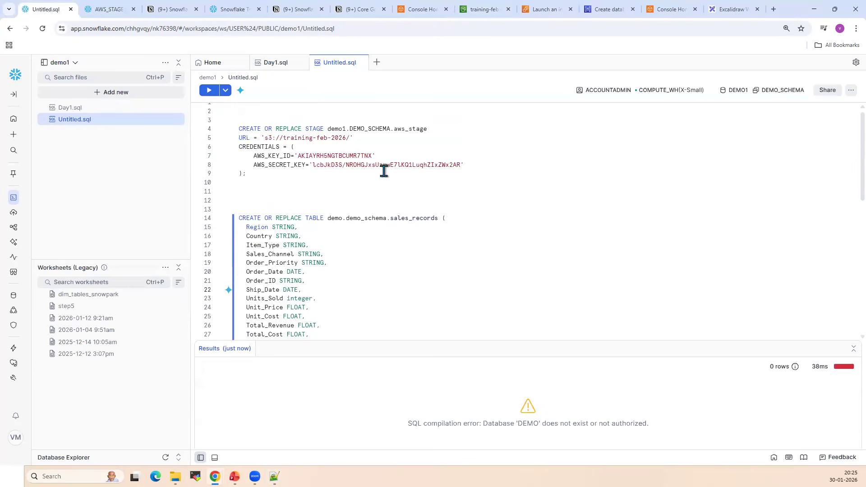
left_click(342, 223)
type("1")
scroll(379, 261, "down", 3)
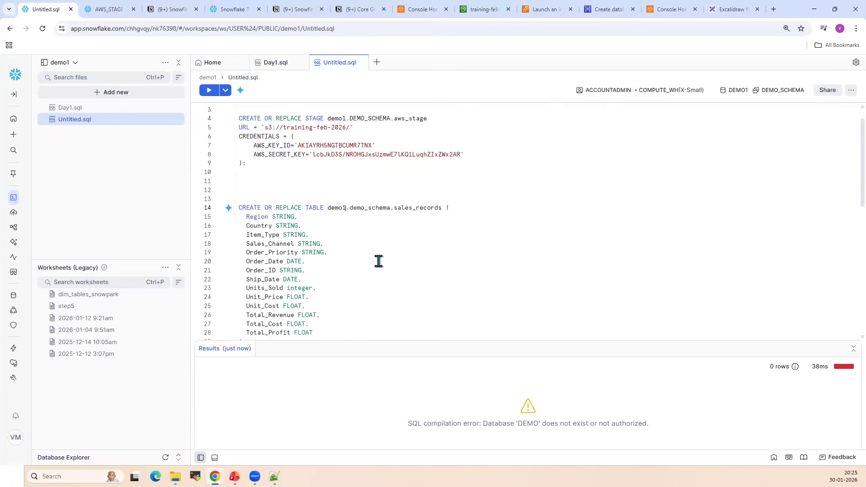
left_click(365, 241)
type("1")
scroll(442, 225, "up", 3)
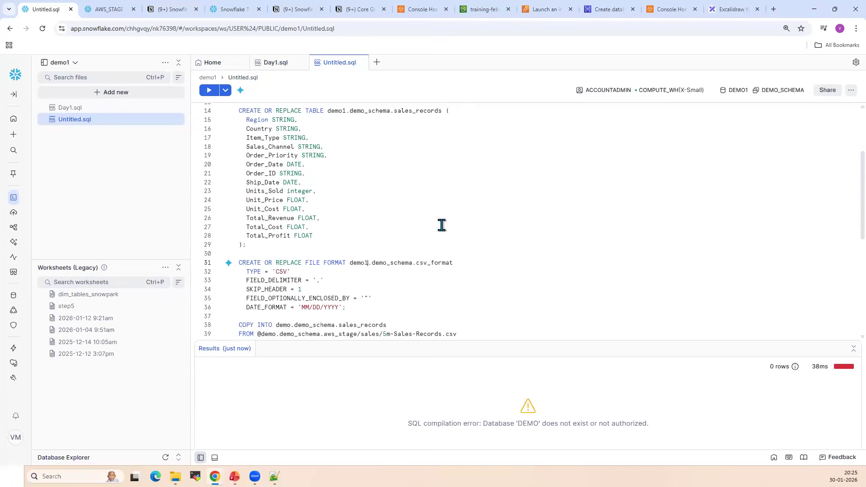
scroll(433, 247, "down", 5)
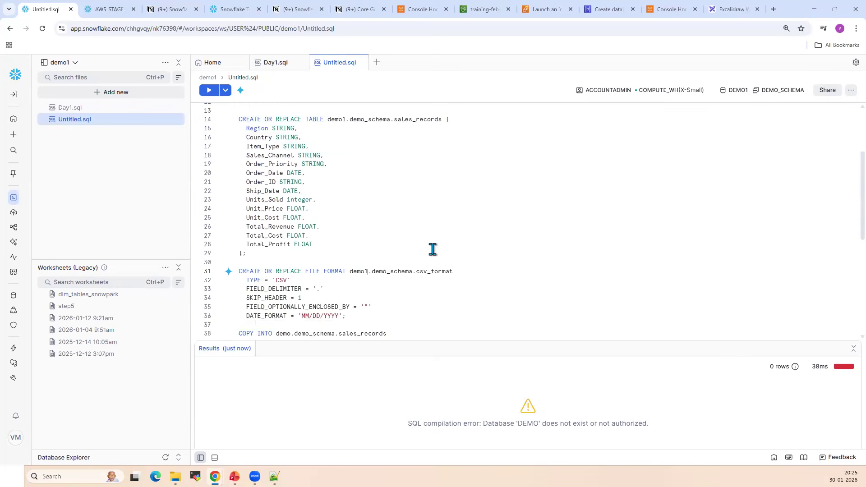
Change the database name to demo1 for the target table, stage path and file format in the COPY INTO statement
left_click(290, 214)
type("1")
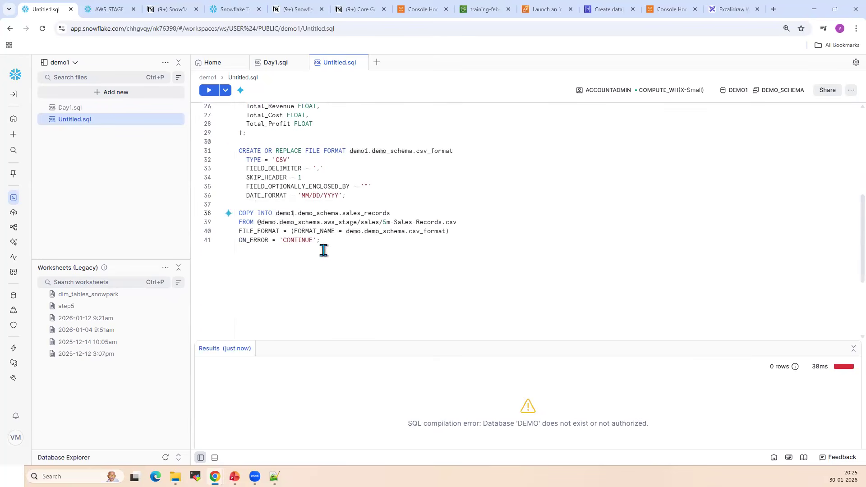
left_click(270, 222)
type("1")
left_click(360, 232)
type("1")
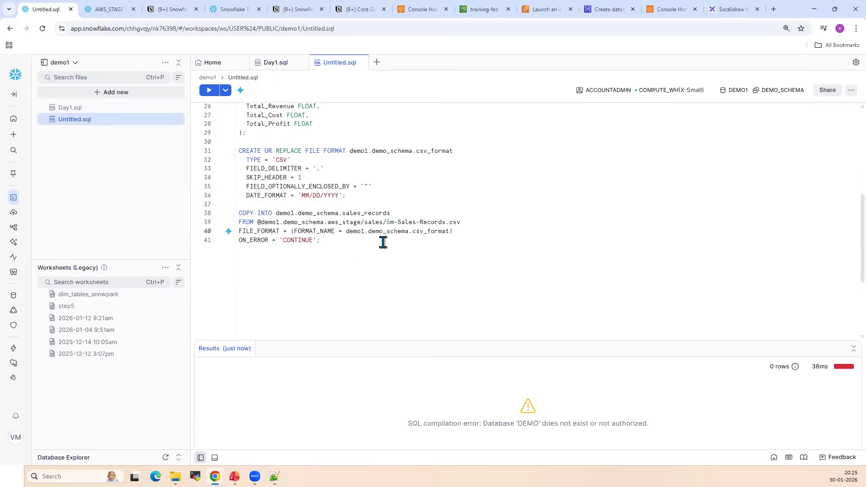
Run only the CREATE TABLE statement for demo1.demo_schema.sales_records
scroll(385, 261, "up", 3)
left_click(296, 268)
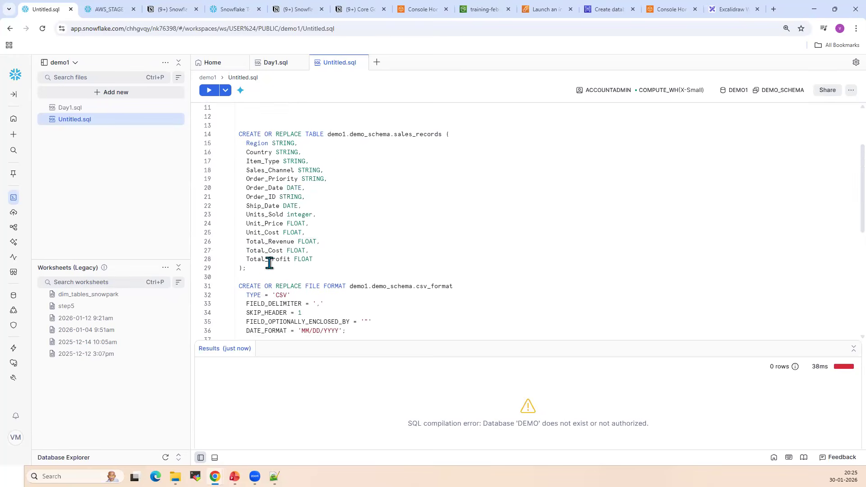
left_click(237, 134, "shift")
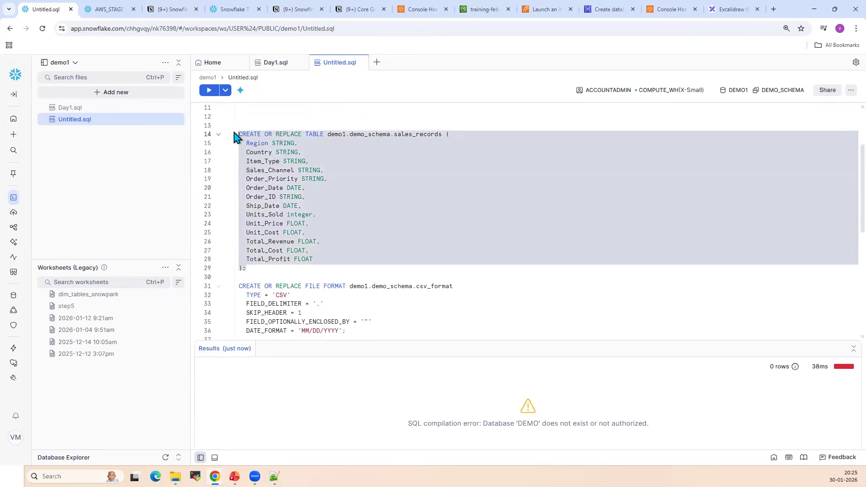
left_click(209, 90)
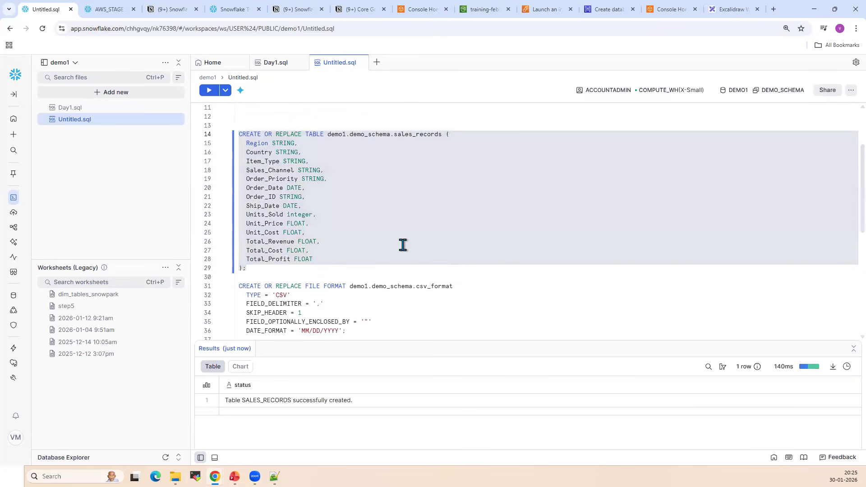
Run only the CREATE FILE FORMAT statement for demo1.demo_schema.csv_format
scroll(400, 239, "down", 2)
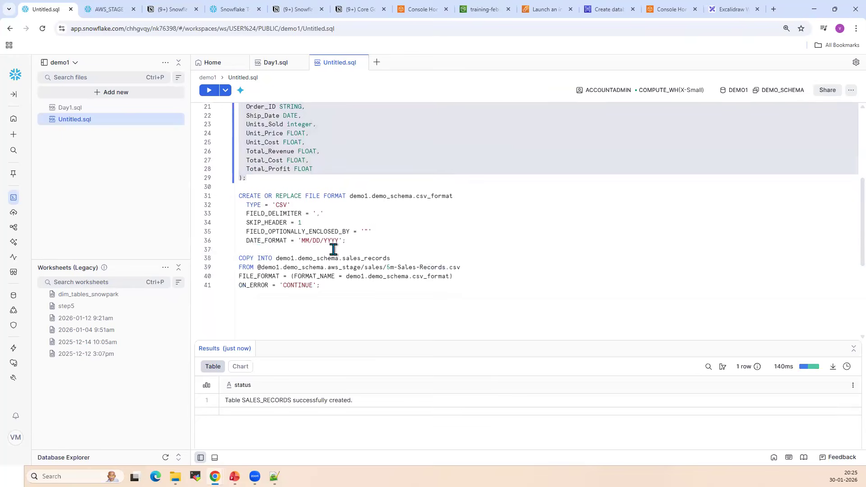
left_click_drag(349, 240, 238, 196)
left_click(208, 90)
Run the COPY INTO statement to load 5m-Sales-Records.csv from aws_stage into sales_records, and enlarge the results area
left_click(335, 293)
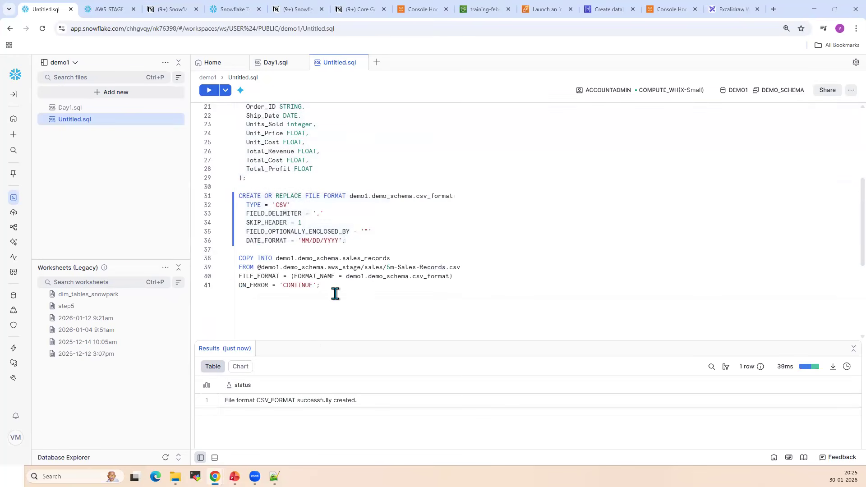
left_click(240, 258, "shift")
left_click(205, 91)
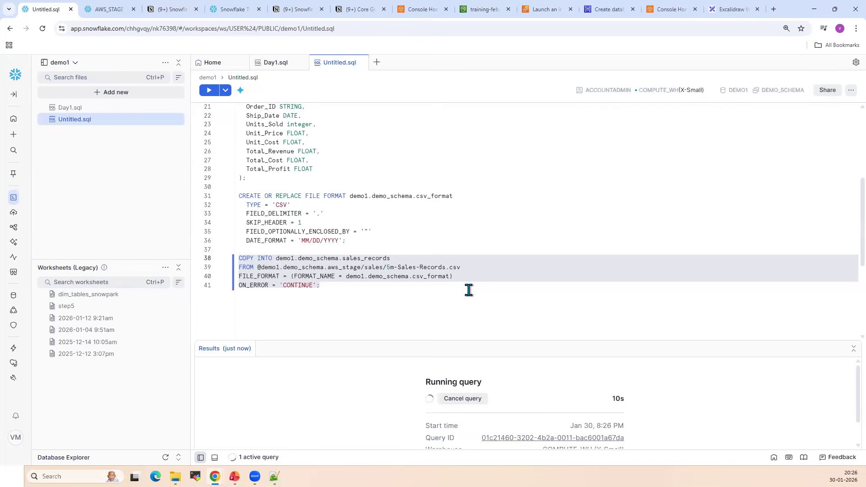
left_click_drag(478, 341, 485, 286)
scroll(429, 178, "down", 2)
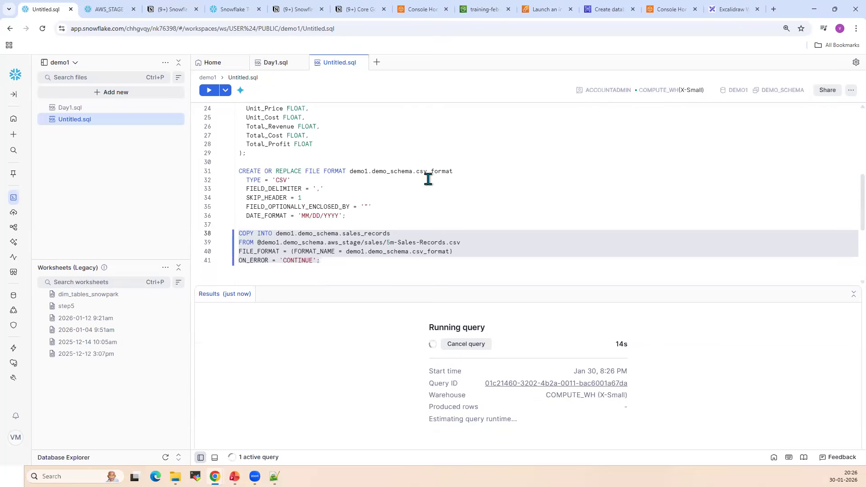
Check the S3 sales folder, refresh the Database Explorer, and open the SALES_RECORDS table under DEMO_SCHEMA
left_click(473, 13)
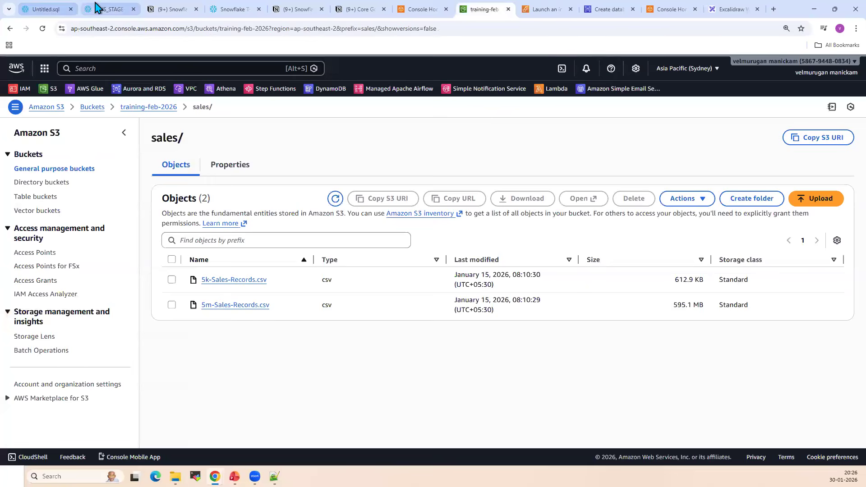
left_click(108, 9)
left_click(282, 129)
left_click(155, 191)
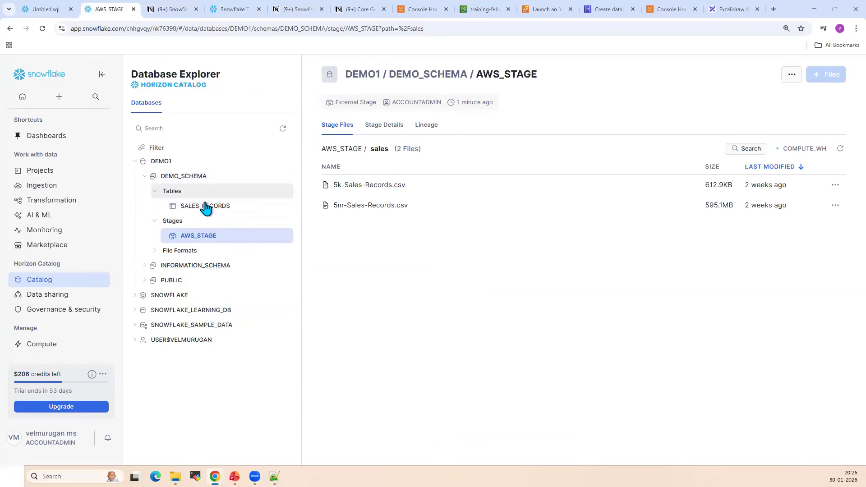
left_click(206, 206)
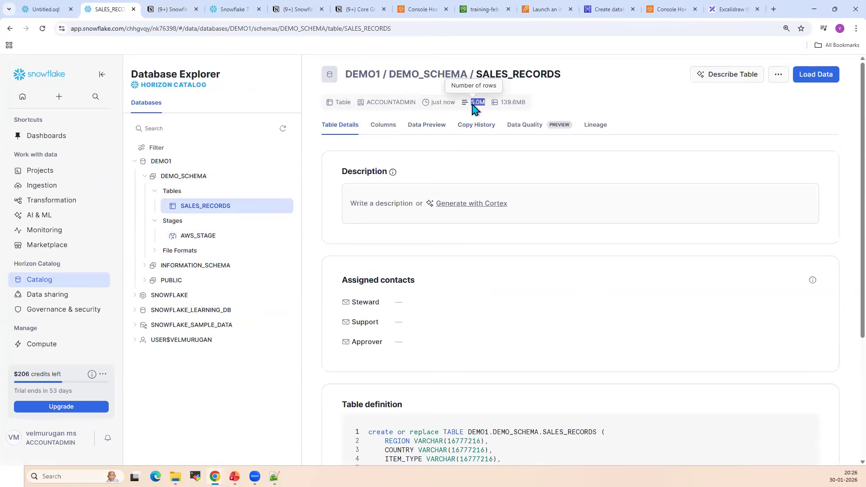
Check the COPY INTO load result in Untitled.sql and open the data preview of the SALES_RECORDS table
left_click(47, 9)
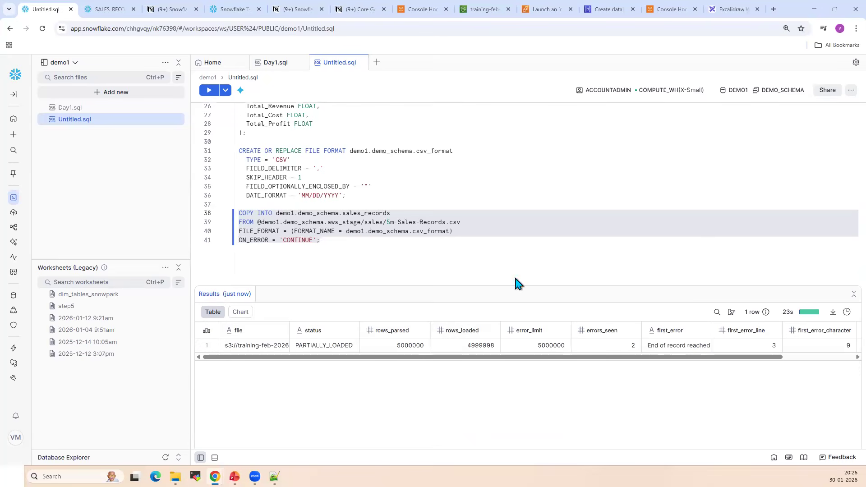
left_click(327, 246)
left_click(237, 213, "shift")
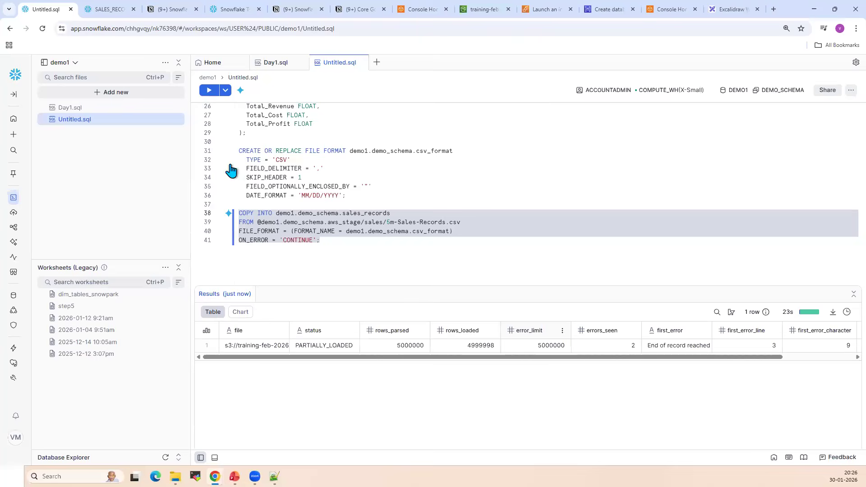
left_click(113, 10)
left_click(436, 127)
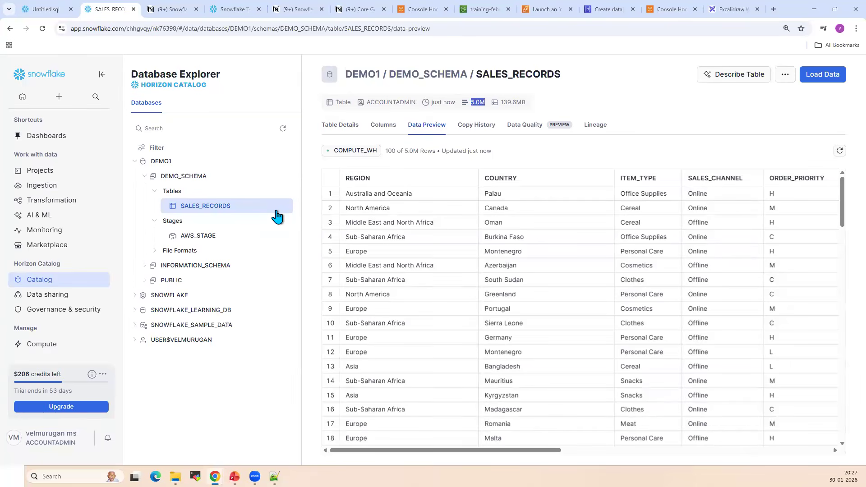
Review the CREATE TABLE statement and the COPY INTO source and target in Untitled.sql, and return to the SALES_RECORDS data preview
left_click(45, 8)
scroll(469, 190, "up", 3)
left_click_drag(247, 269, 240, 134)
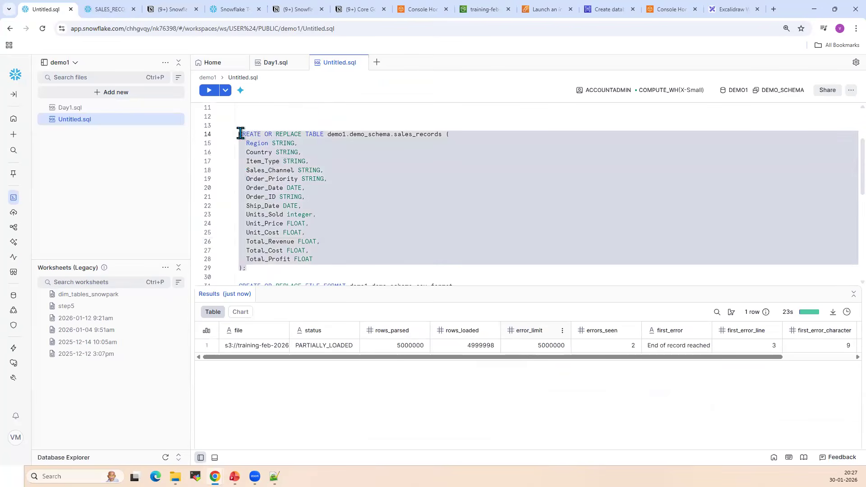
left_click(423, 134)
scroll(433, 227, "down", 2)
scroll(434, 226, "up", 3)
scroll(433, 226, "down", 6)
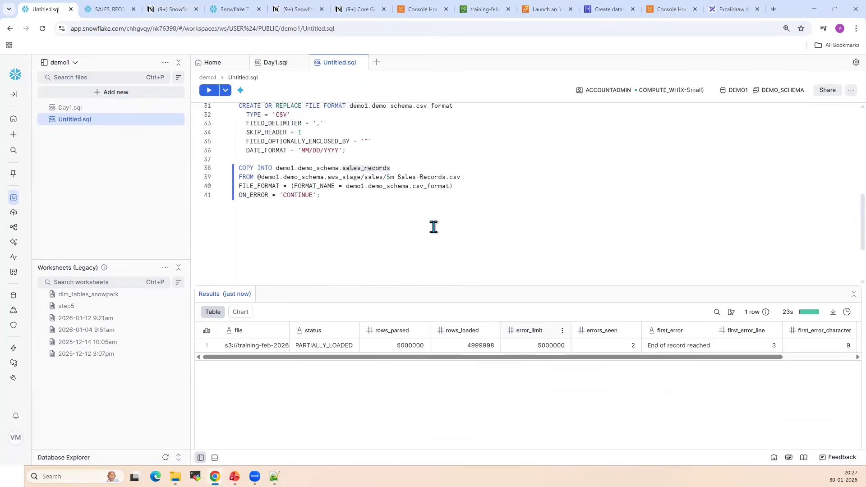
left_click_drag(461, 178, 258, 178)
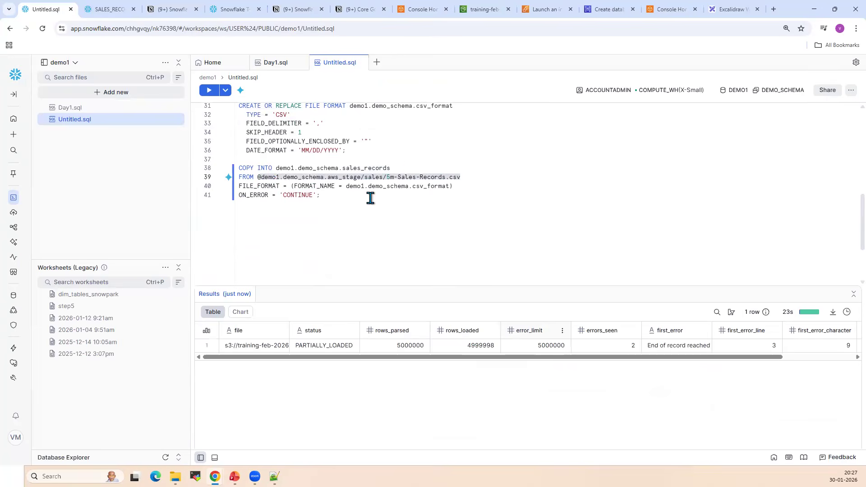
left_click_drag(397, 168, 245, 167)
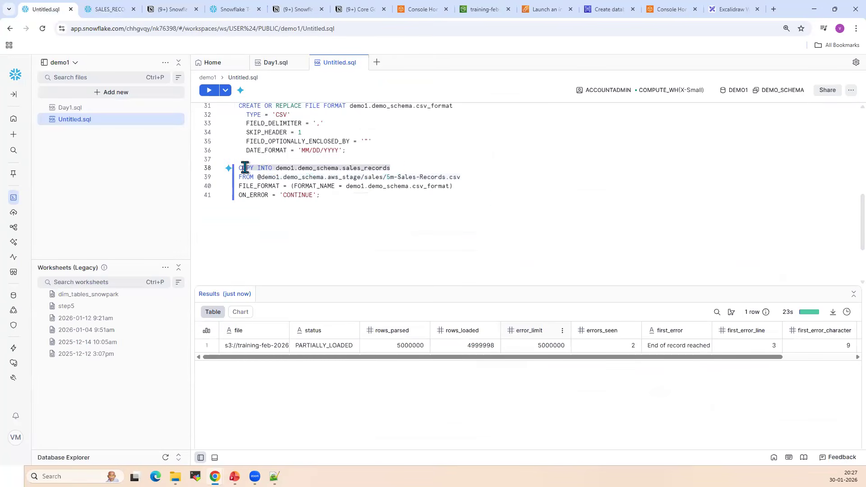
left_click(472, 207)
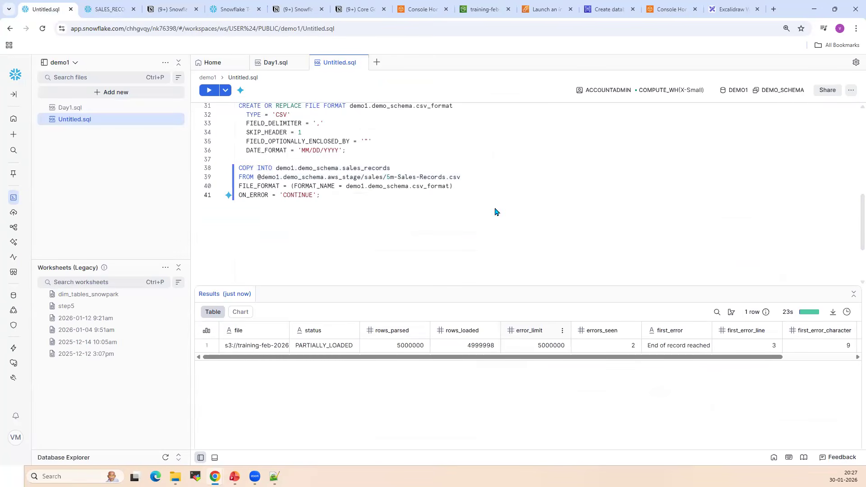
left_click(112, 8)
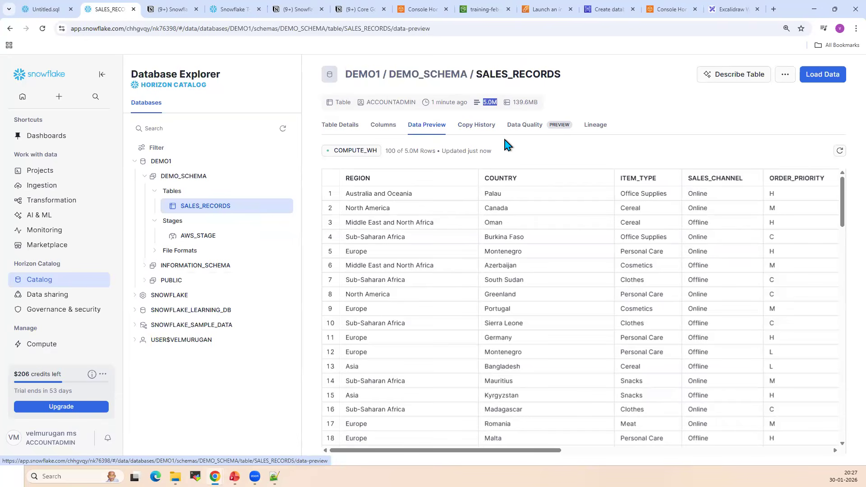
Compare the files in the S3 sales folder with the SALES_RECORDS data preview
left_click(479, 9)
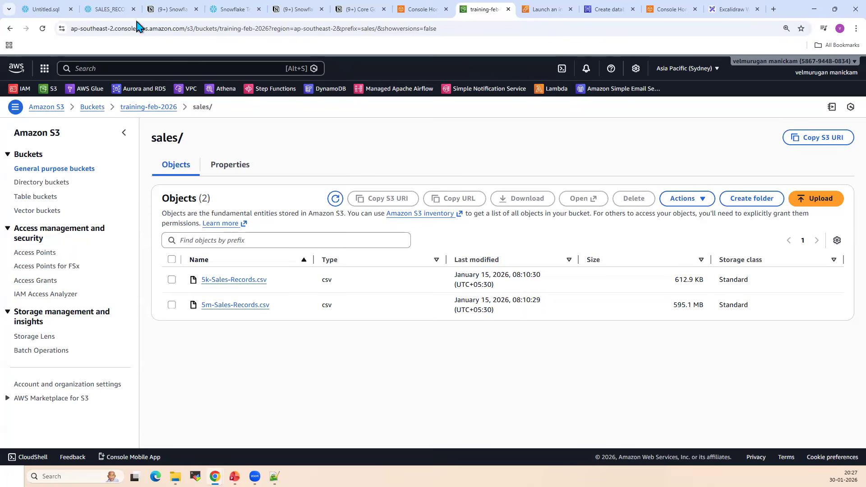
key("ctrl+2")
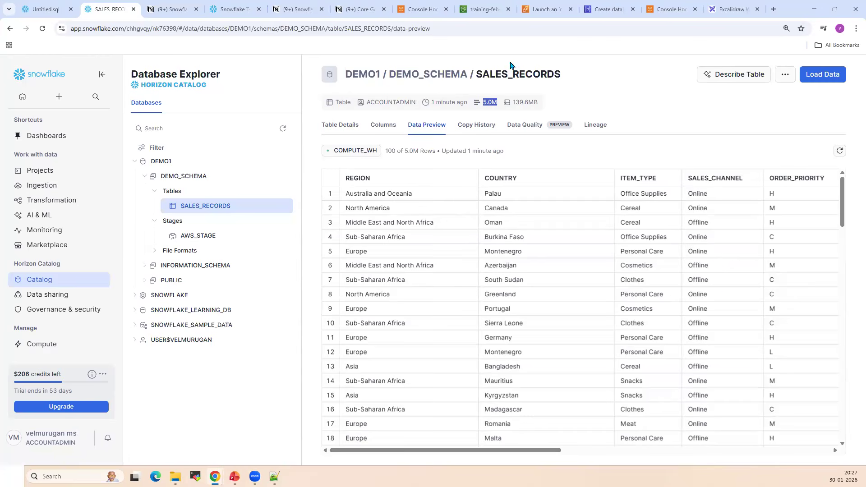
left_click(485, 9)
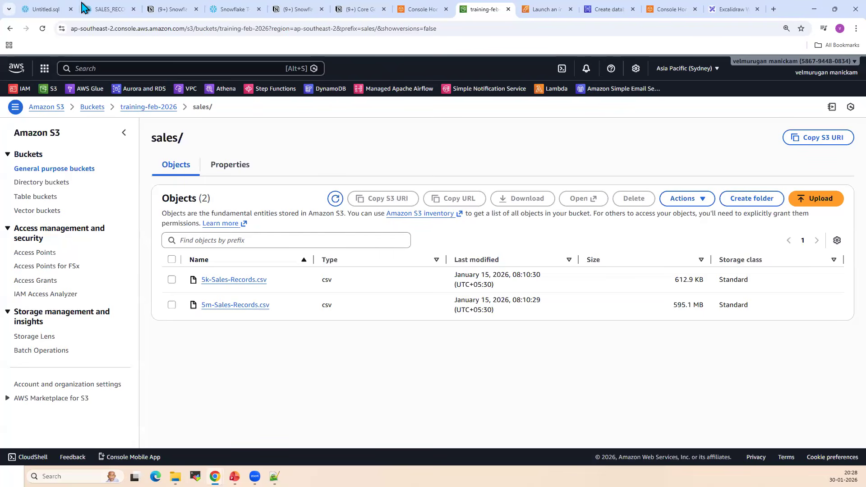
Add the query select * from demo1.demo_schema.sales_records below the COPY INTO statement in Untitled.sql
left_click(54, 9)
scroll(416, 207, "up", 6)
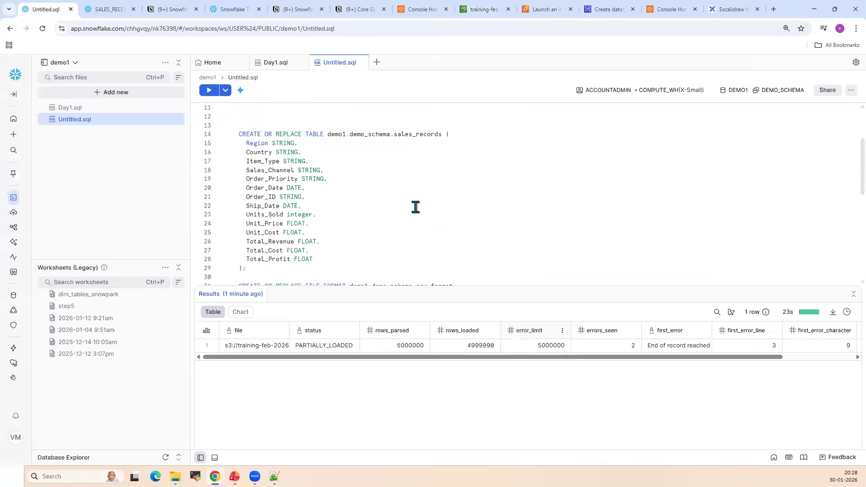
scroll(478, 244, "down", 7)
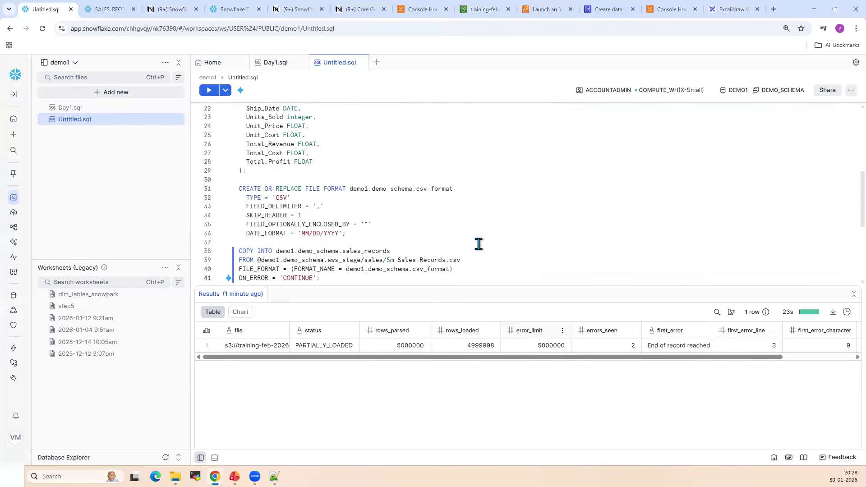
key("Return")
key("Return")
type("se")
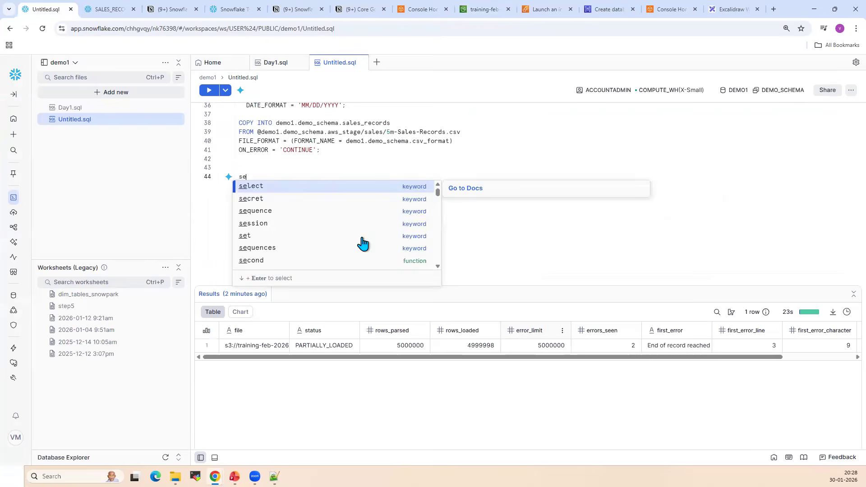
type("lect   * from")
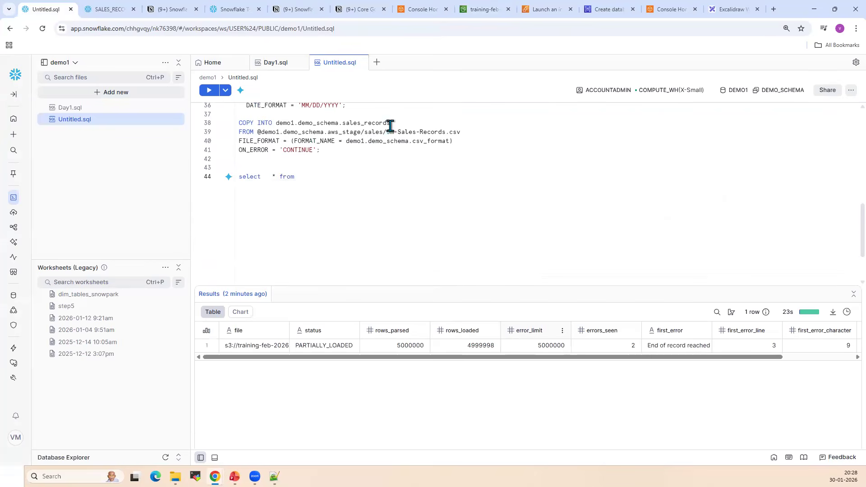
left_click_drag(390, 122, 276, 123)
key("ctrl+c")
left_click(342, 176)
key("ctrl+v")
Run the sales_records select query and inspect its result columns and query duration
left_click_drag(412, 176, 218, 171)
left_click(209, 90)
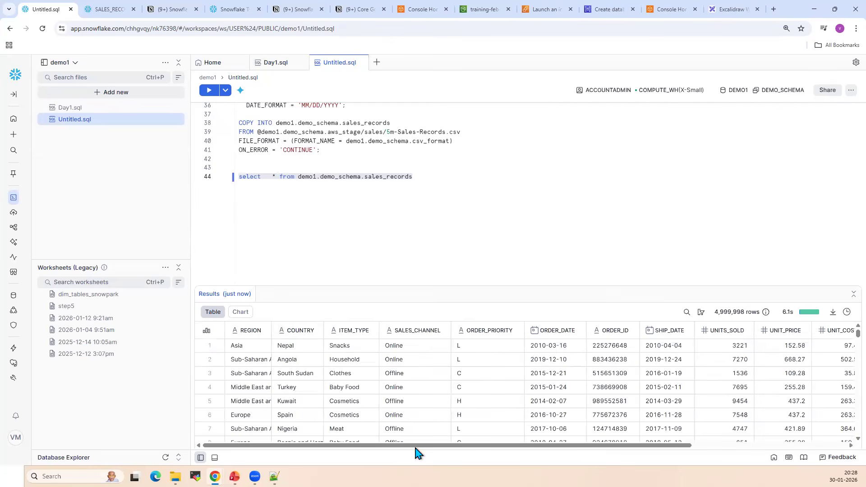
left_click_drag(437, 446, 778, 454)
left_click(235, 446)
mouse_move(807, 318)
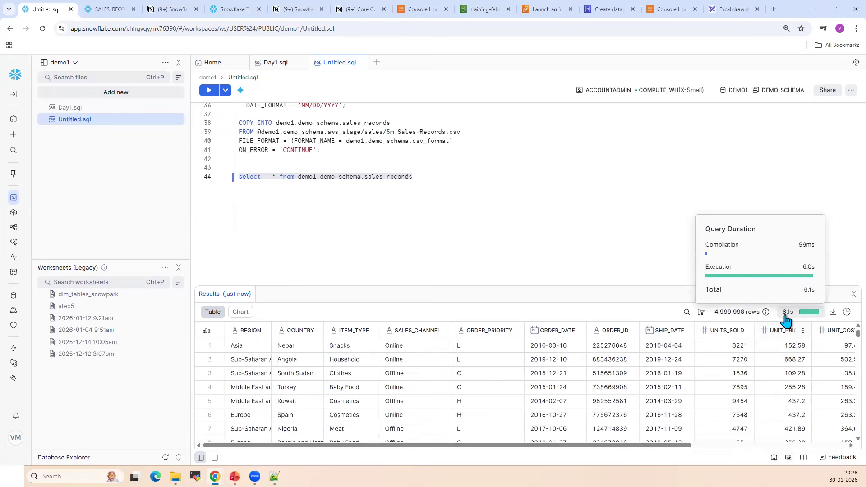
Review the CREATE STAGE statement in Untitled.sql and briefly view the Snowflake architecture slide in PowerPoint
left_click(381, 206)
scroll(394, 206, "up", 5)
scroll(394, 206, "up", 3)
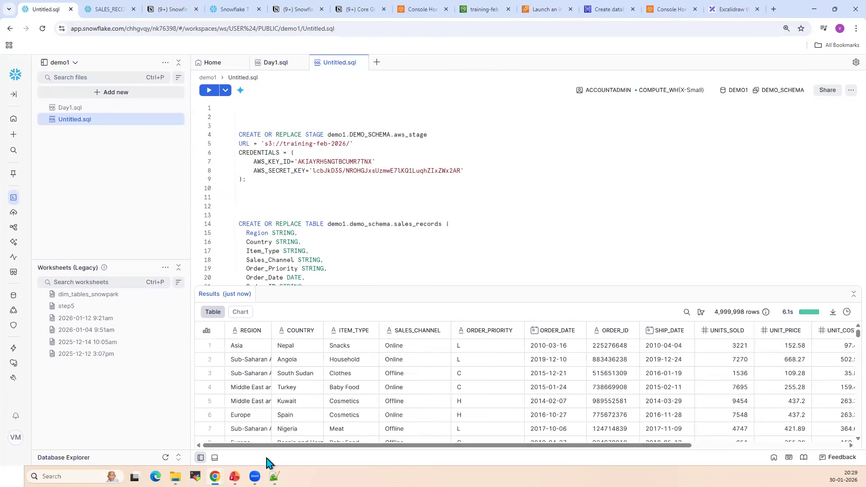
left_click(234, 477)
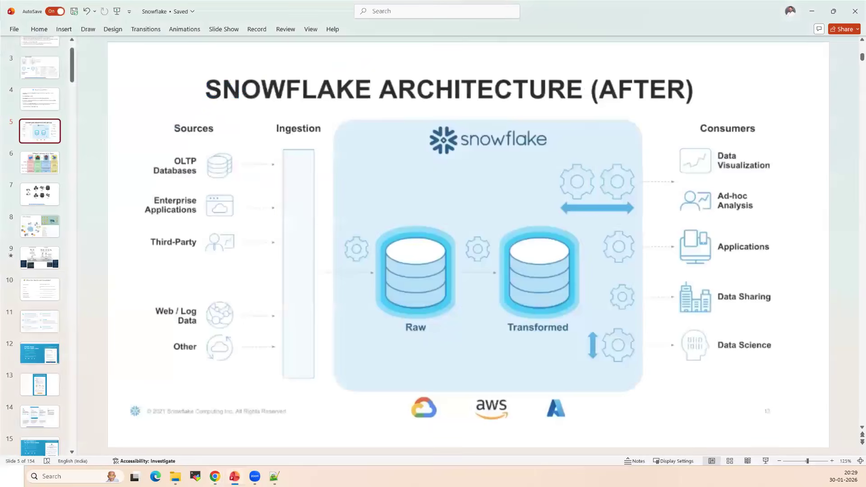
left_click(234, 477)
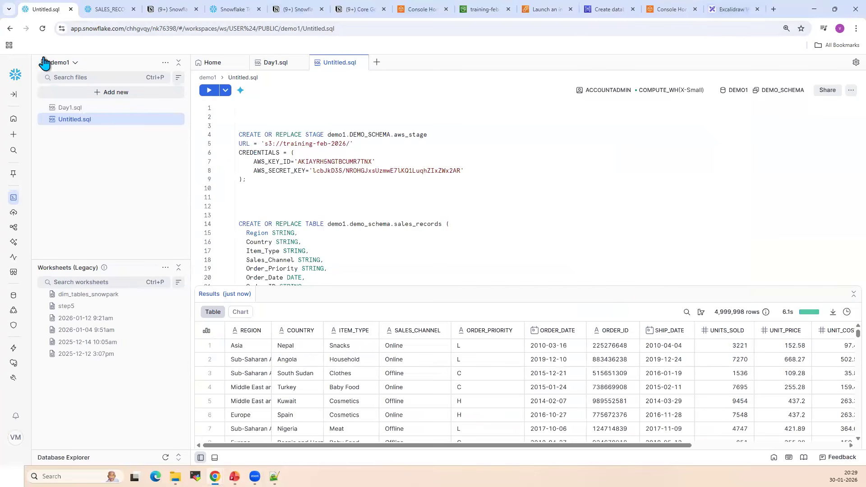
Open the Snowflake home page, and revisit the S3 sales folder, the SALES_RECORDS preview and the Excalidraw topic outline
left_click(18, 73)
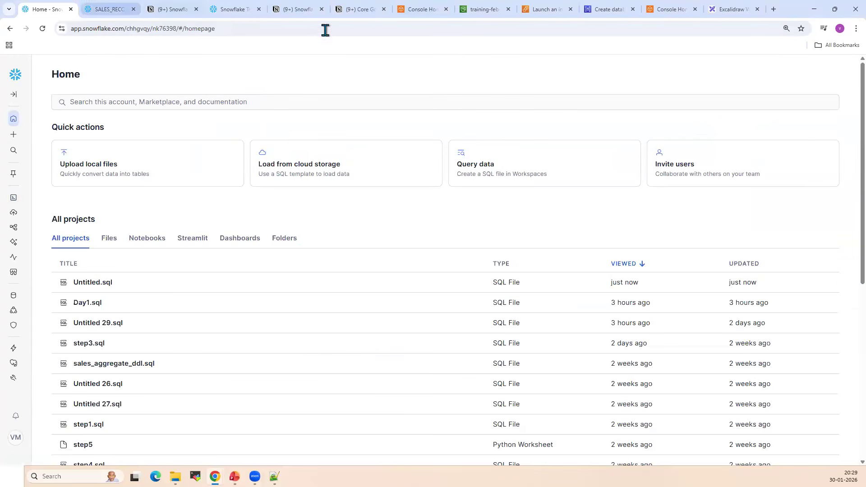
left_click(481, 10)
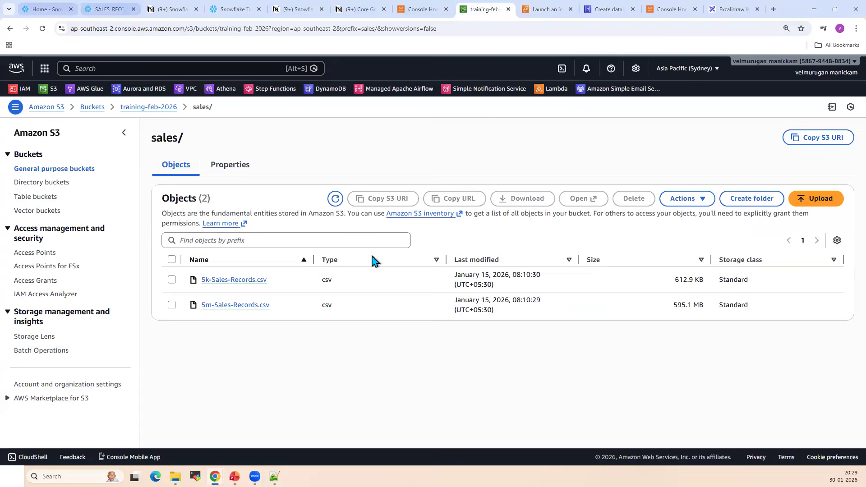
key("ctrl+2")
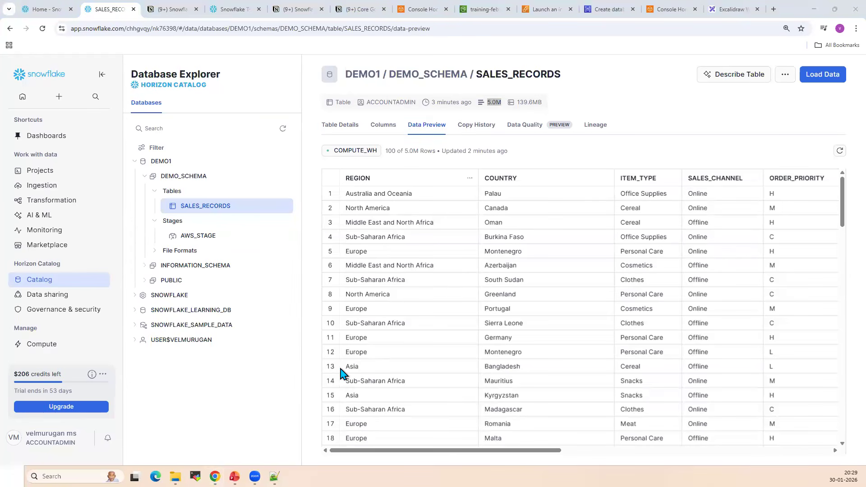
left_click(730, 10)
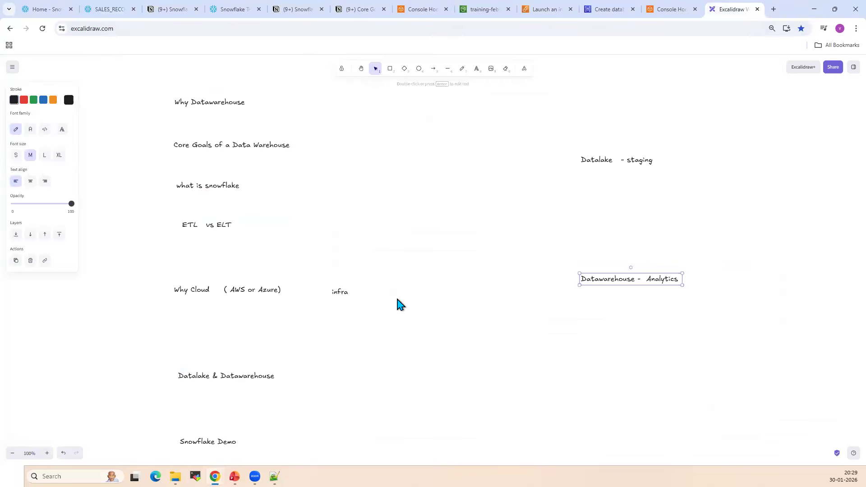
left_click(45, 10)
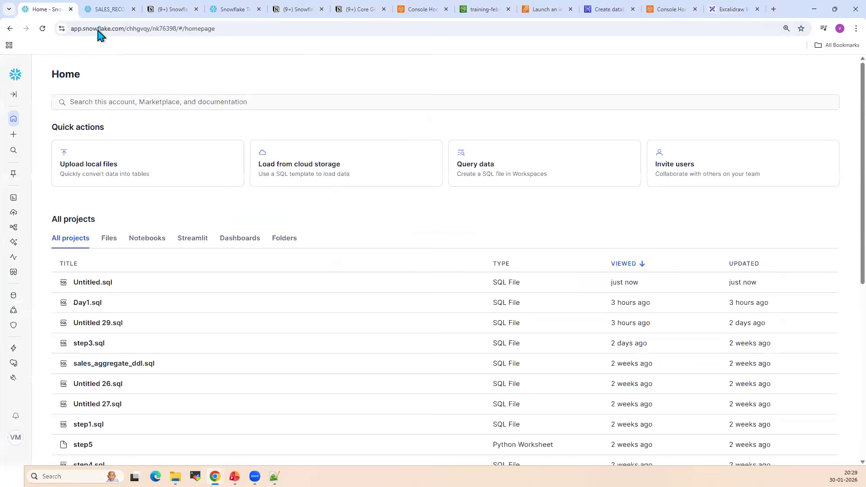
Expand the Snowflake navigation and open the list of compute warehouses
left_click(14, 94)
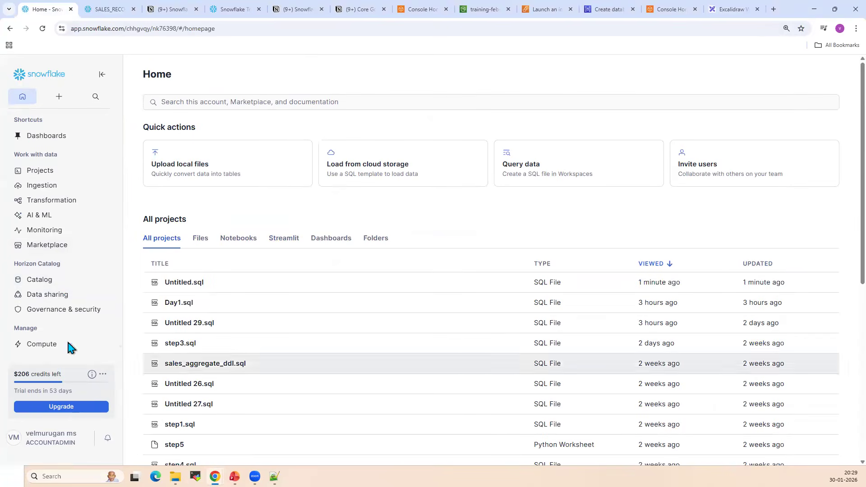
mouse_move(55, 350)
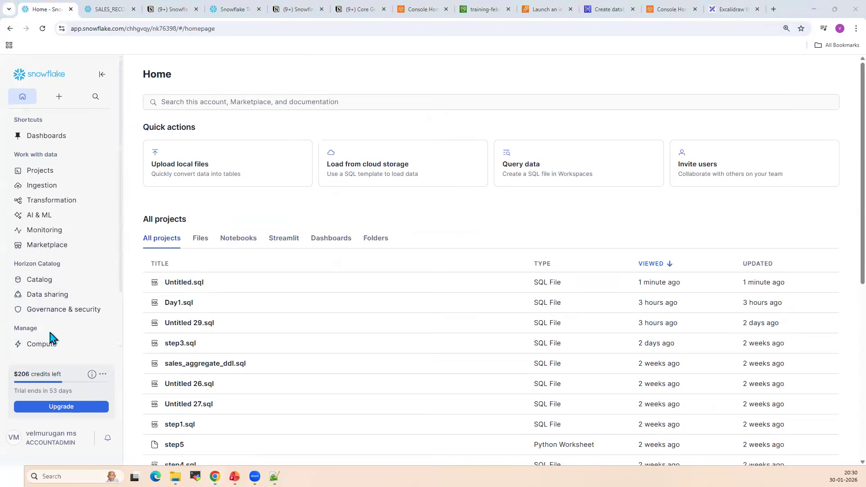
scroll(52, 316, "down", 2)
mouse_move(62, 291)
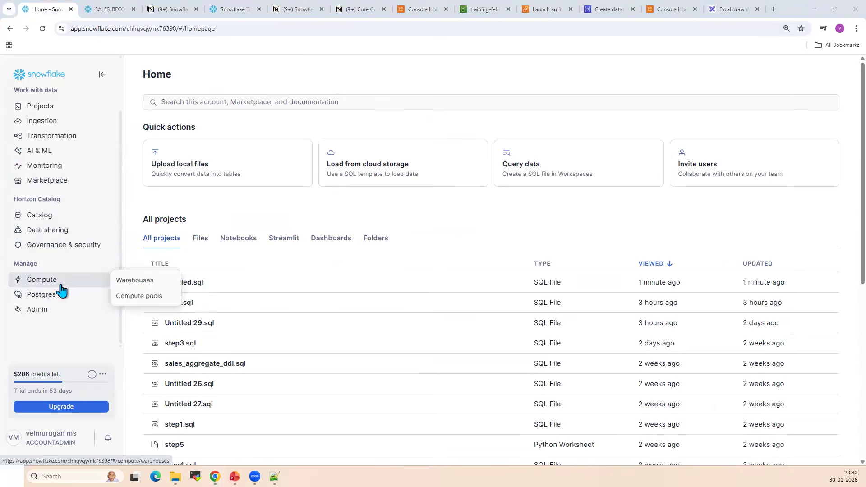
left_click(144, 283)
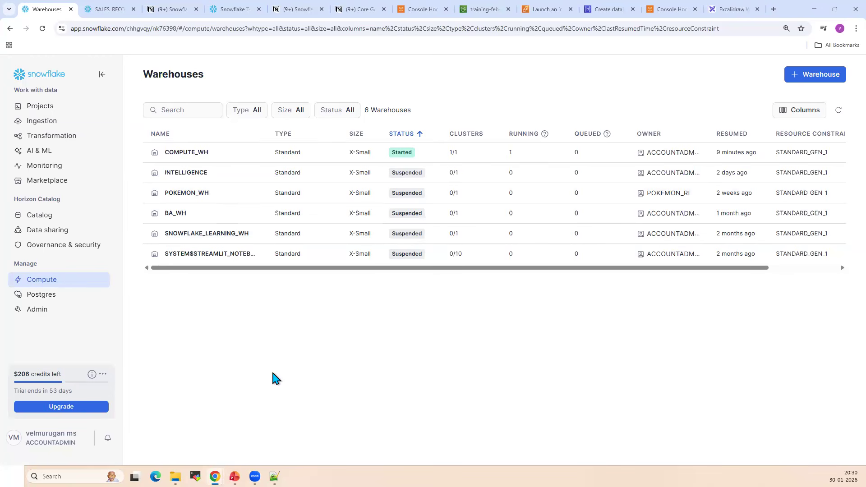
Open Untitled.sql in a separate browser tab and highlight the select query on sales_records
left_click(49, 79)
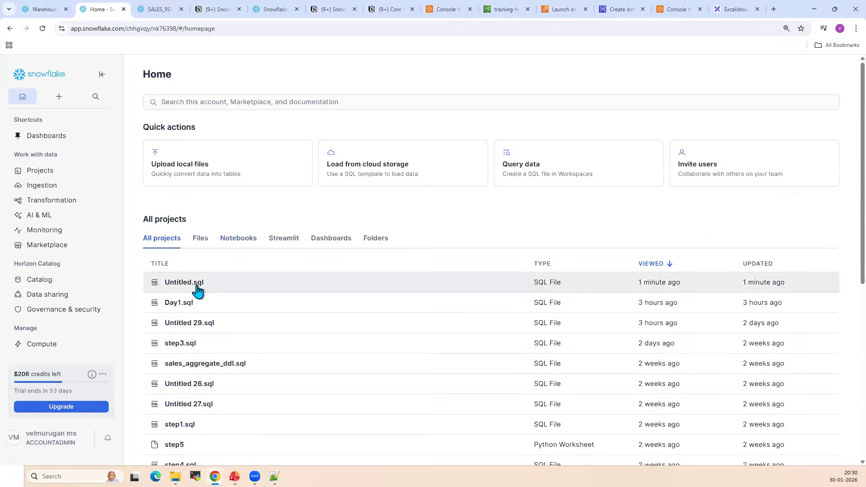
left_click(197, 286)
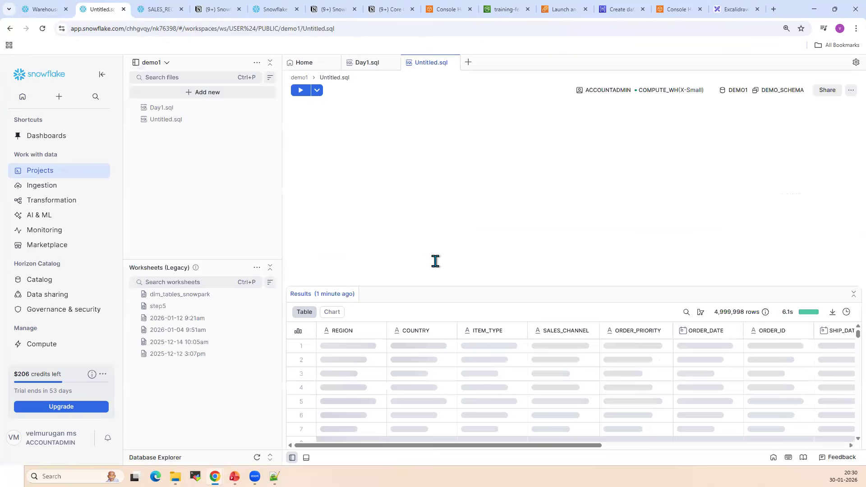
scroll(462, 254, "down", 5)
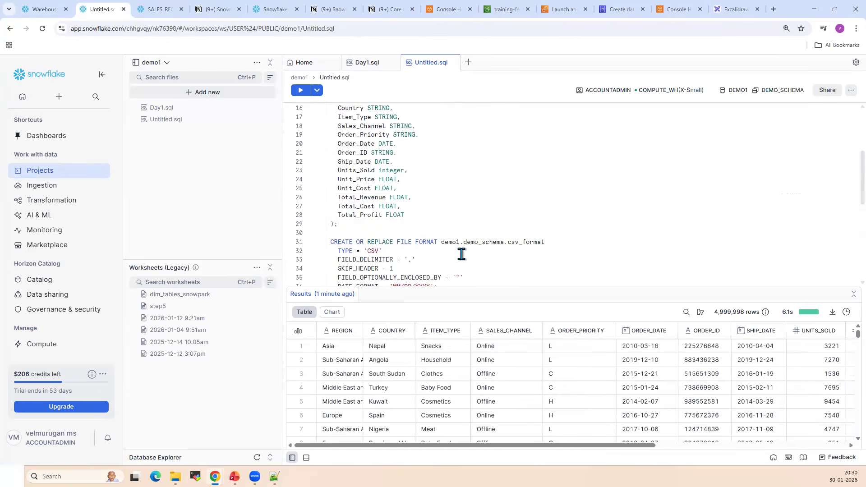
left_click_drag(518, 267, 321, 270)
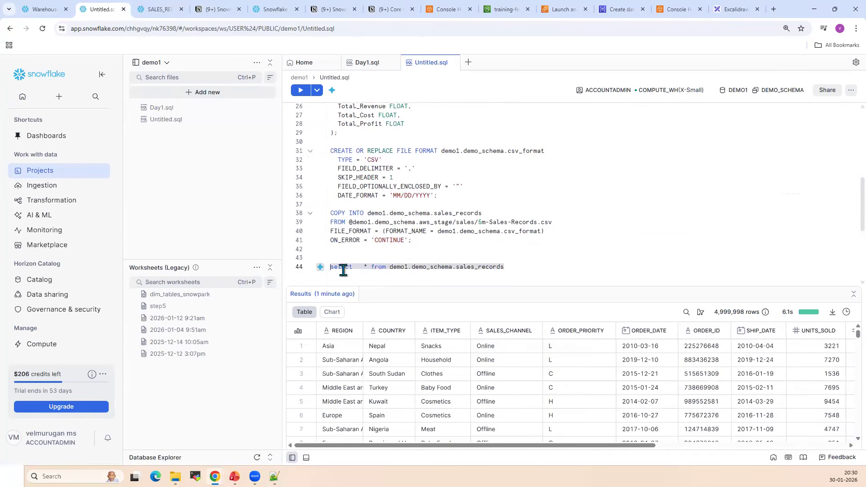
View the roles and warehouses available for running the highlighted sales_records query
left_click(676, 92)
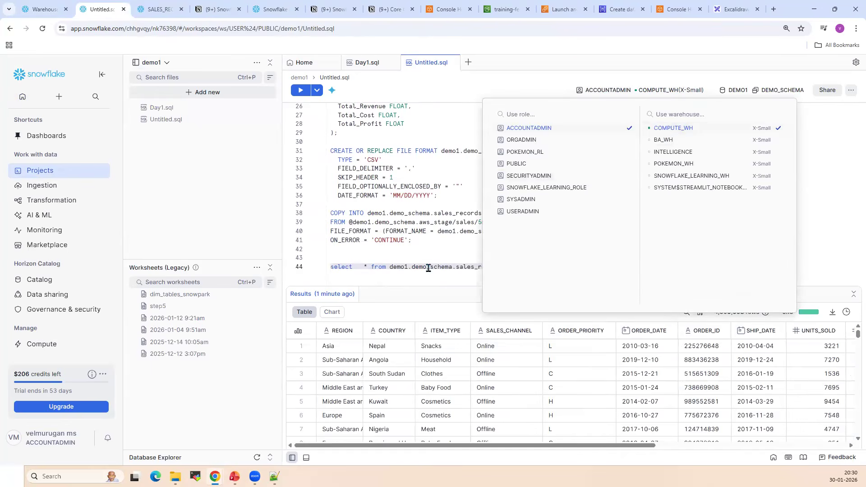
left_click(519, 267)
left_click(318, 271, "shift")
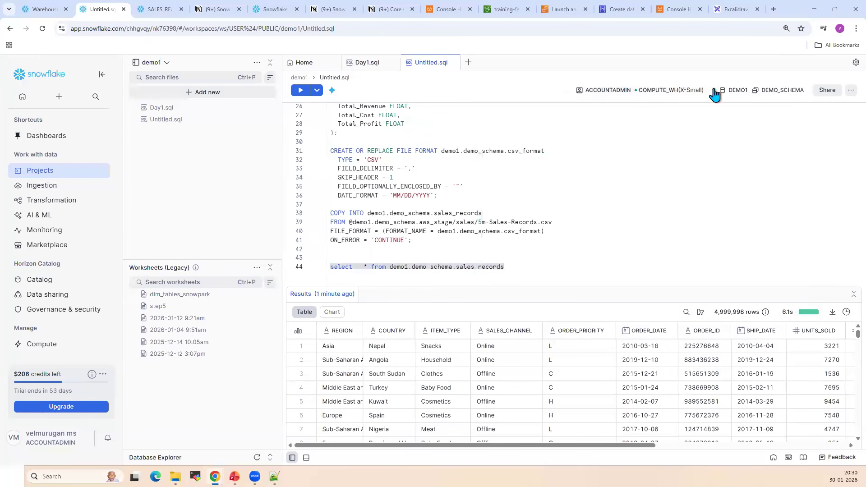
left_click(679, 90)
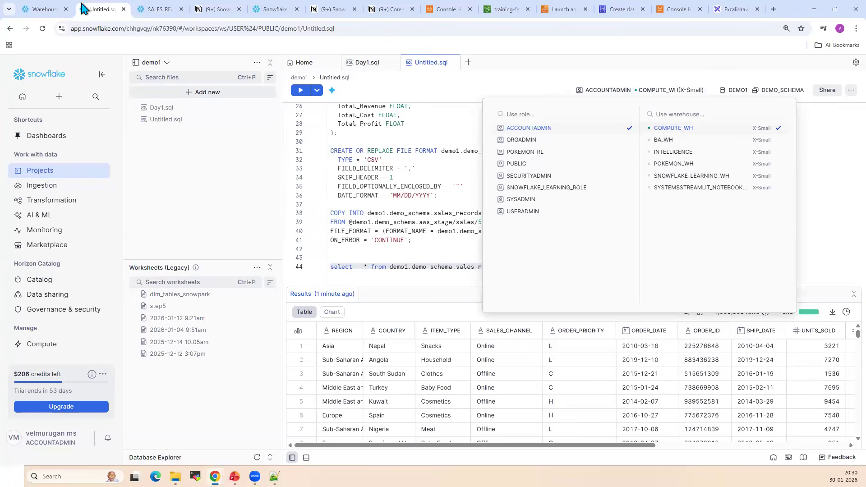
Open the new warehouse form from the Warehouses page, view the available sizes, and cancel it
left_click(50, 9)
left_click(815, 75)
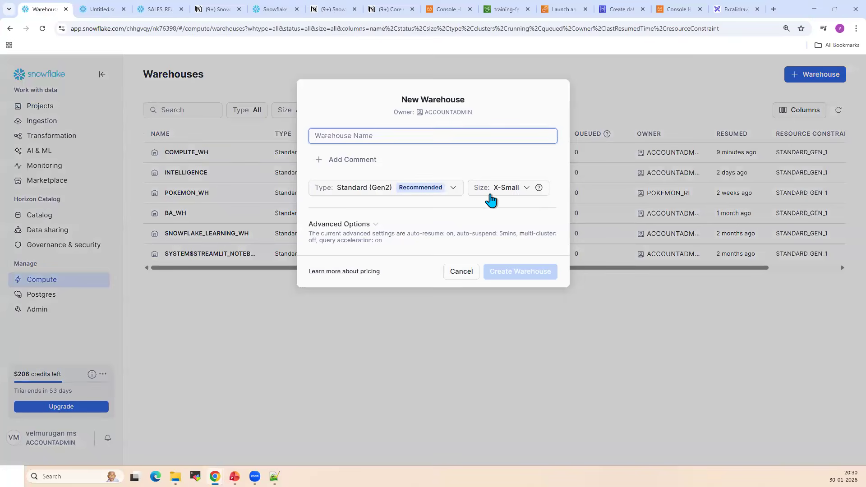
left_click(514, 190)
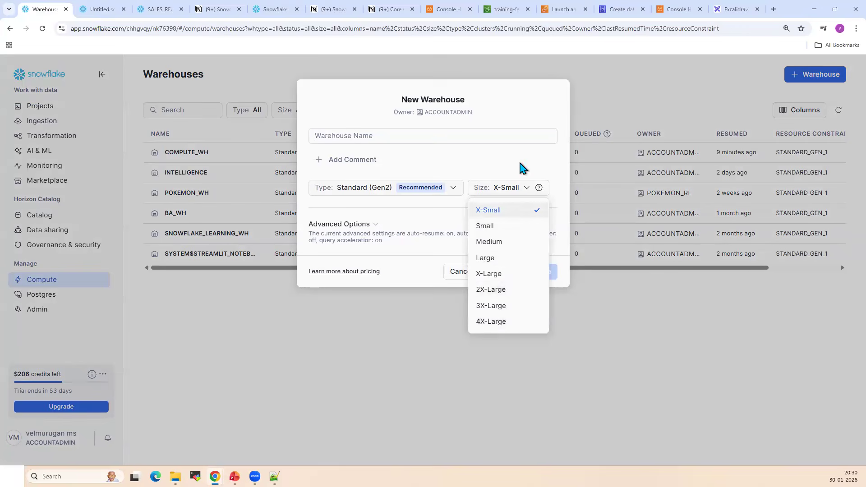
left_click(522, 189)
left_click(462, 271)
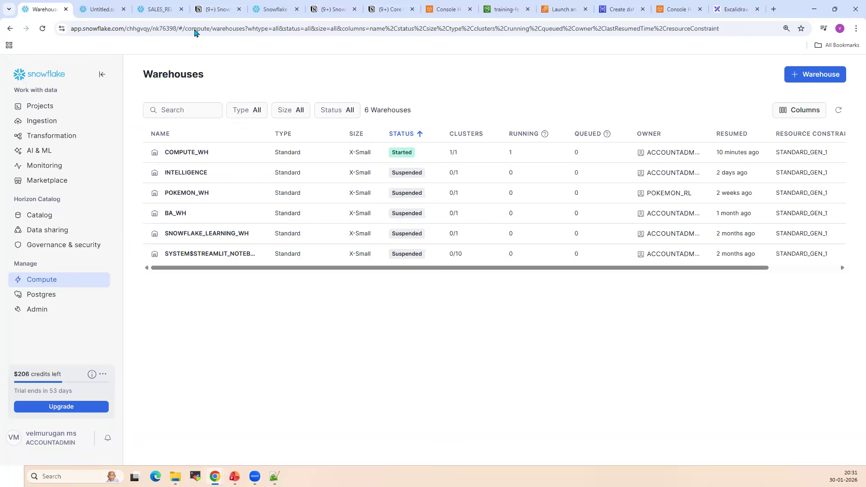
Return to Untitled.sql and point out the sales_records select query by highlighting it
left_click(102, 9)
left_click(447, 250)
left_click(523, 266)
left_click_drag(528, 265, 324, 262)
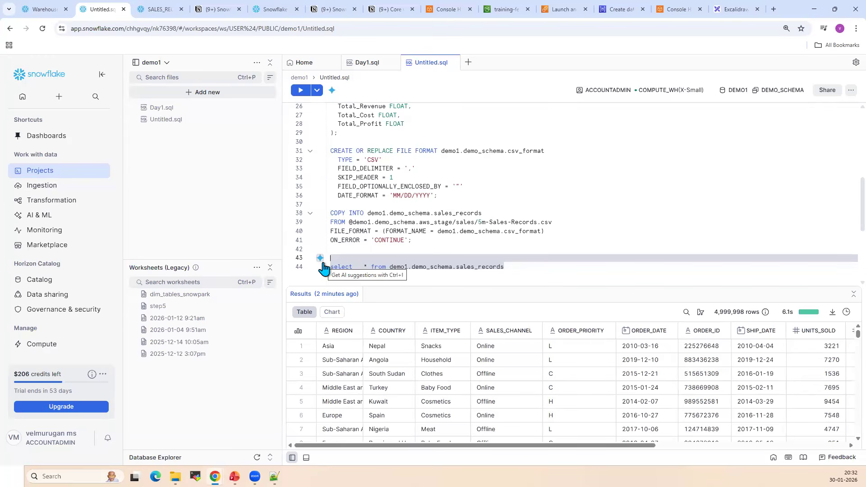
left_click(443, 249)
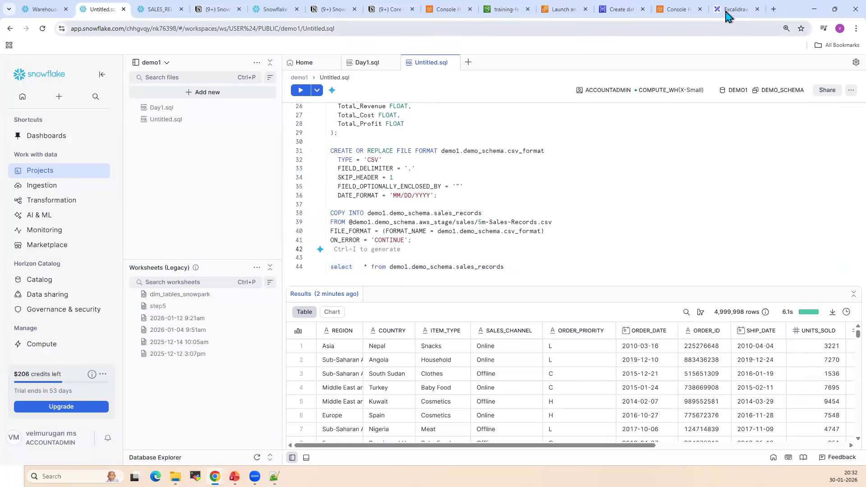
Switch to the Excalidraw board and clear an empty area of the canvas for a new diagram
left_click(727, 9)
scroll(536, 302, "down", 3)
scroll(539, 301, "up", 6)
scroll(540, 301, "down", 2)
scroll(539, 301, "up", 2)
scroll(539, 301, "down", 7)
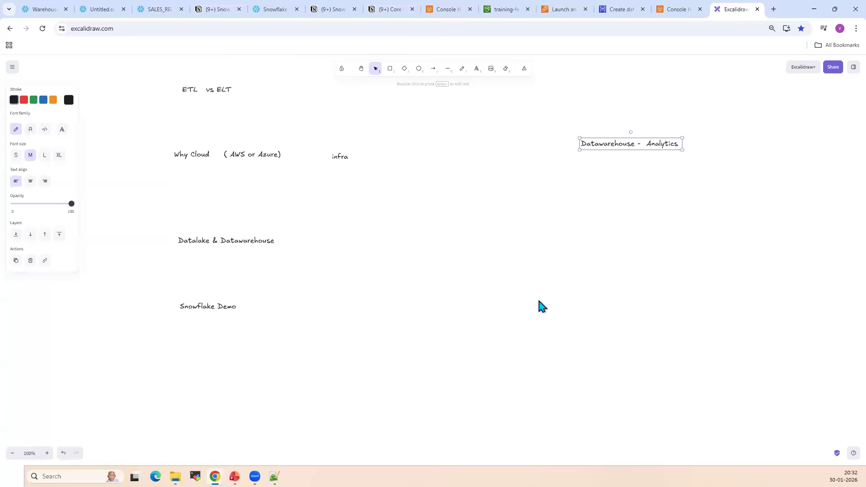
scroll(531, 294, "up", 1)
left_click(361, 68)
left_click(376, 69)
scroll(450, 350, "down", 3)
scroll(450, 350, "down", 8)
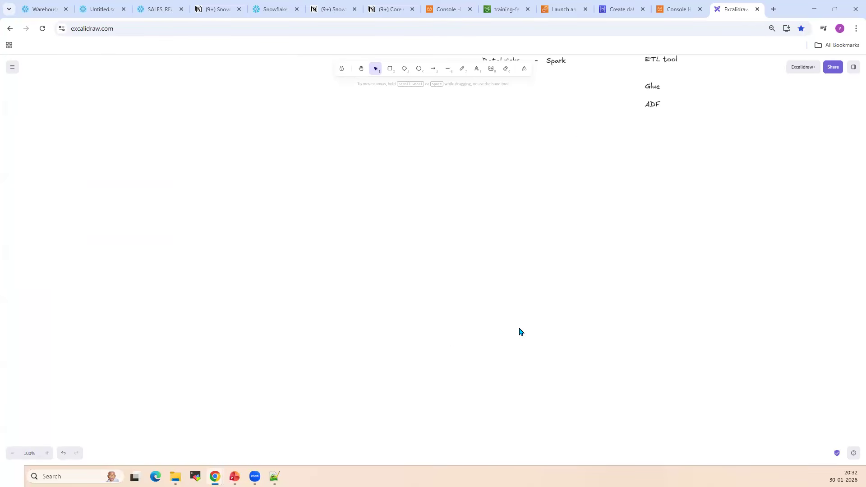
scroll(535, 332, "up", 1)
scroll(534, 332, "up", 3)
left_click_drag(361, 186, 700, 311)
key("Delete")
Draw two large rectangles side by side with a wide gap between them
left_click(390, 68)
left_click_drag(137, 191, 361, 373)
key("r")
left_click_drag(591, 180, 818, 375)
Label the left rectangle "AWS Account1" and the right rectangle "AWS Account 2" with text above each
double_click(172, 161)
type("AWS Account1")
double_click(657, 140)
type("AW")
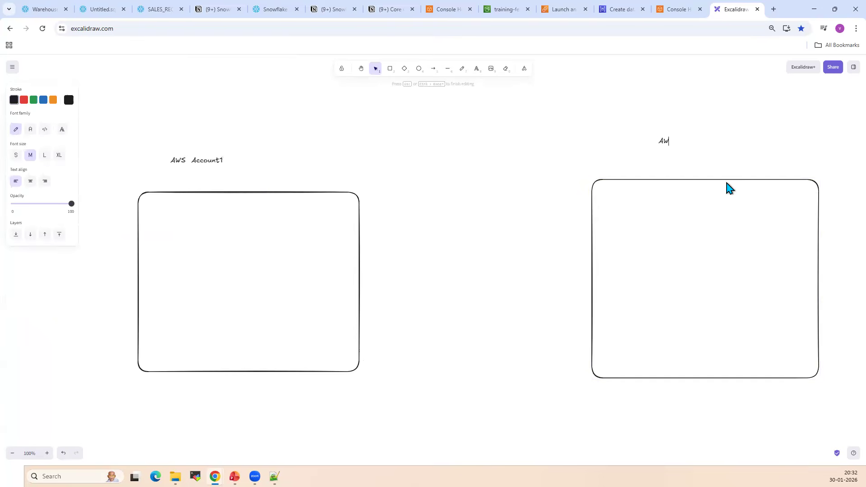
type("S Account 2")
Copy the file name 5m-Sales-Records.csv from the S3 sales folder and place it low inside the AWS Account 2 rectangle
left_click(501, 10)
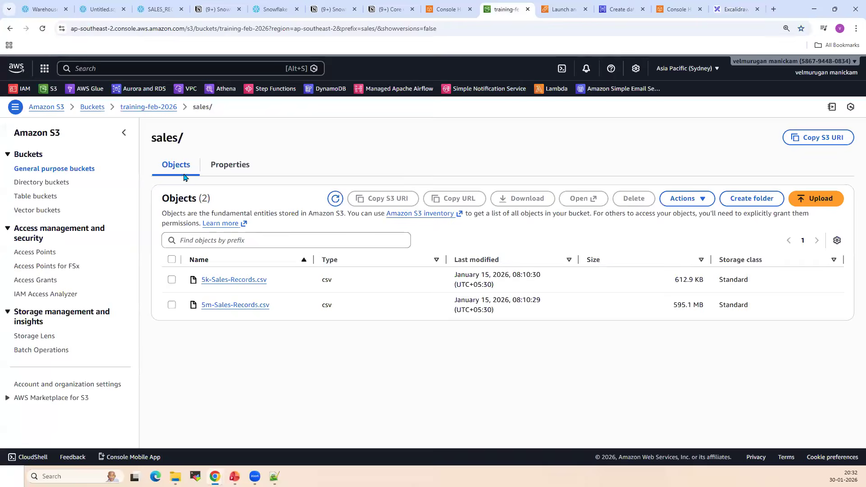
left_click_drag(272, 308, 196, 310)
key("ctrl+c")
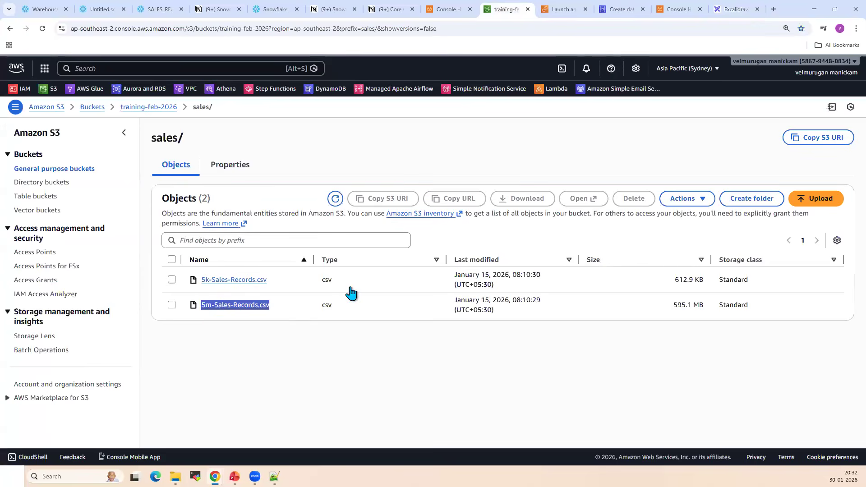
left_click(732, 12)
key("ctrl+v")
left_click_drag(760, 253, 646, 355)
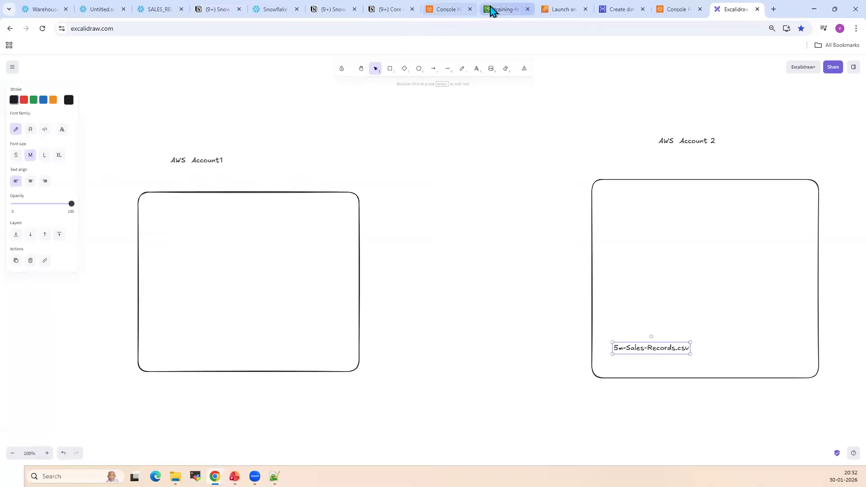
Copy the bucket name training-feb-2026 from S3 into the AWS Account 2 rectangle above the file name and frame it with a small rectangle
left_click(496, 10)
left_click_drag(178, 107, 122, 110)
key("ctrl+c")
left_click(733, 9)
key("ctrl+v")
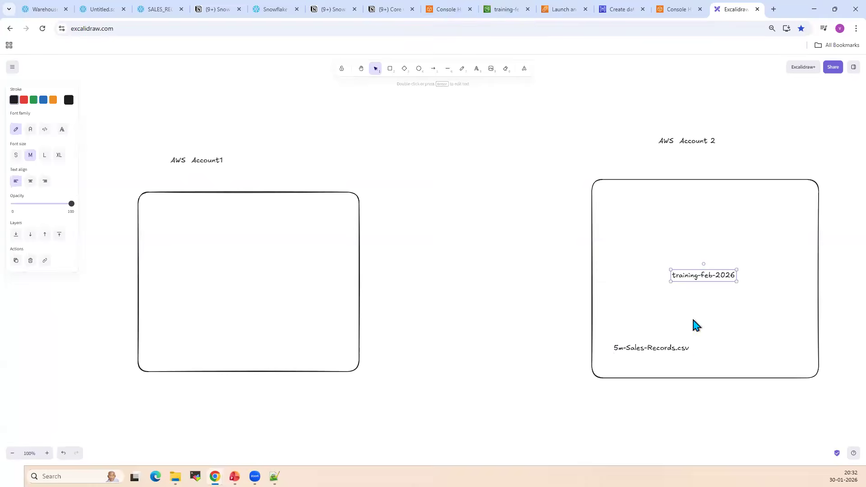
mouse_move(700, 276)
left_mouse_down()
mouse_move(630, 302)
mouse_move(679, 314)
left_mouse_up()
left_click(388, 69)
Draw a small box in the lower left of the AWS Account1 rectangle and label it "Snowflake" above
left_click(390, 68)
left_click_drag(151, 285, 219, 356)
double_click(167, 270)
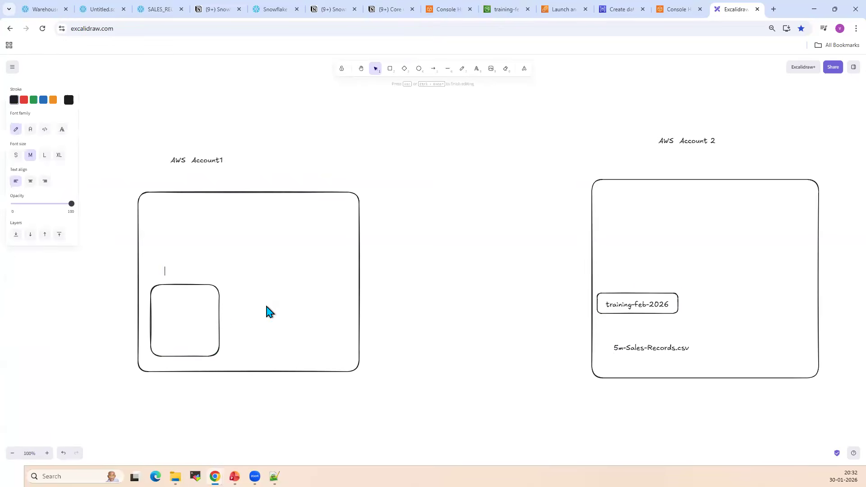
type("Snowflake")
double_click(177, 316)
left_click(246, 295)
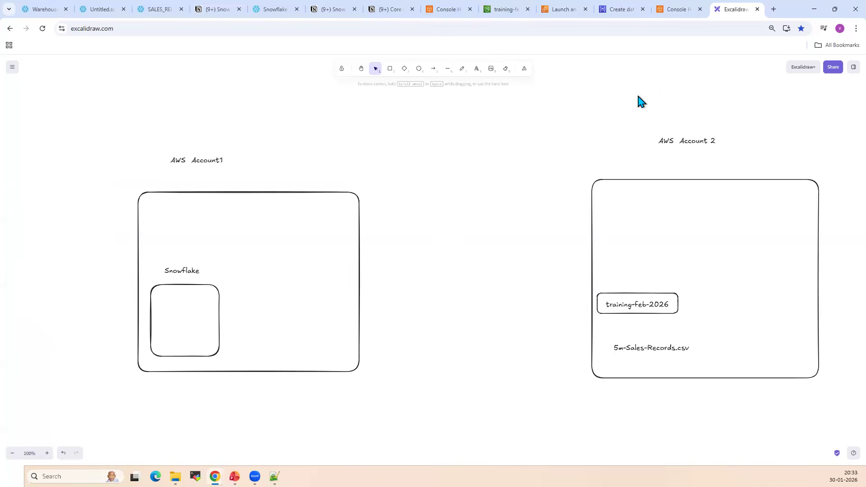
left_click_drag(778, 304, 595, 126)
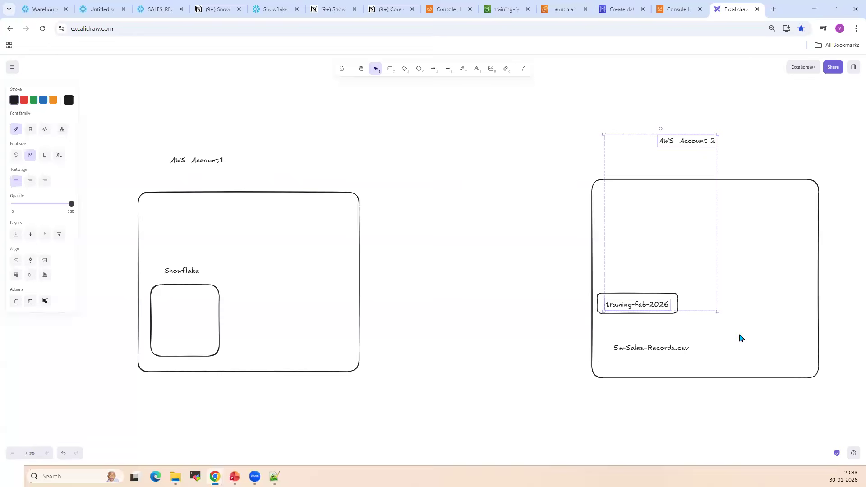
left_click(226, 334)
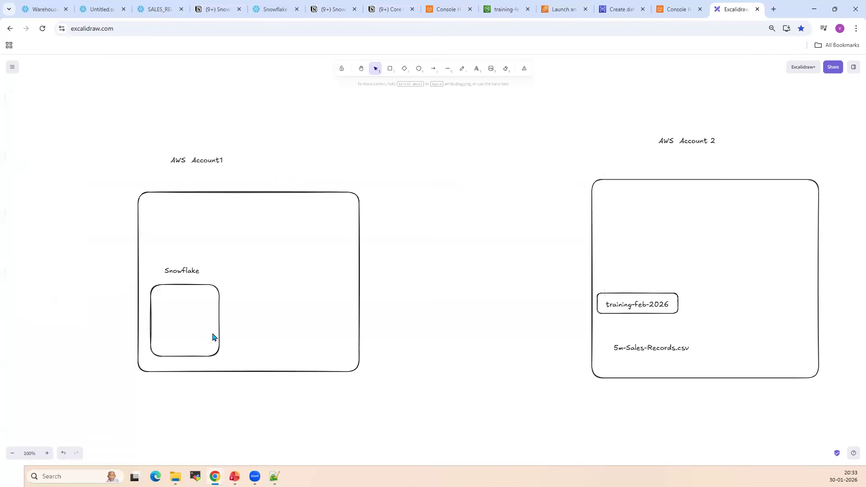
left_click(199, 313)
left_click(395, 309)
Add the text "Stage" between the two accounts and draw an arrow from it to the training-feb-2026 box
double_click(381, 307)
type("Stage")
left_click(433, 69)
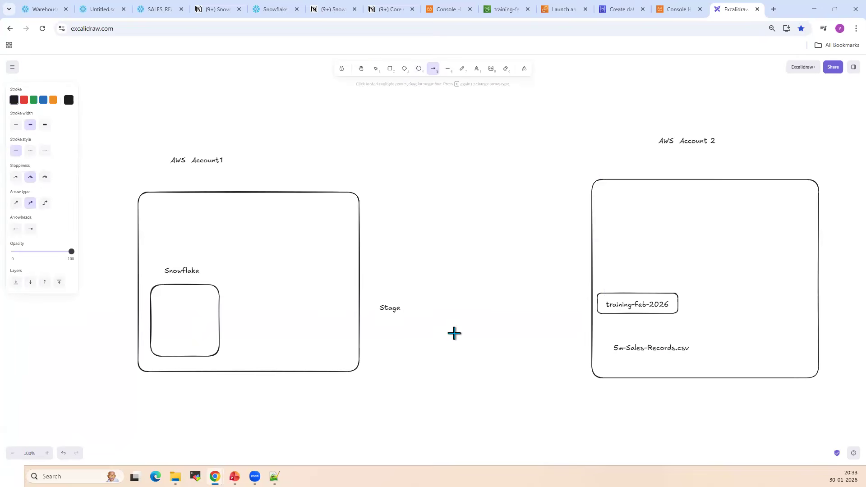
left_click_drag(410, 308, 579, 308)
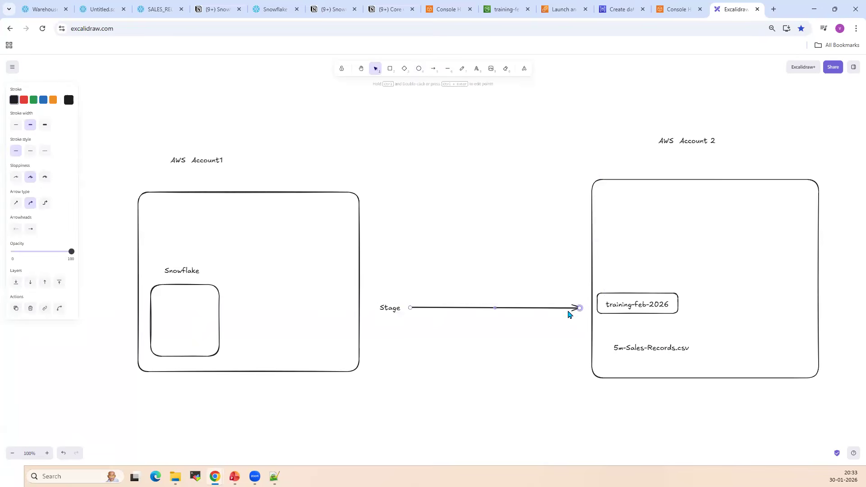
Draw a box labelled "Table" beside the Snowflake box and an arrow to it from 5m-Sales-Records.csv
left_click(430, 70)
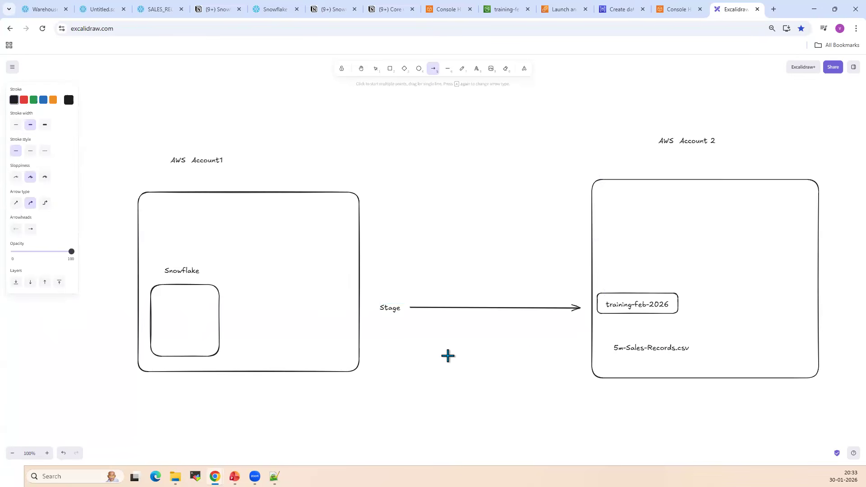
left_click(391, 74)
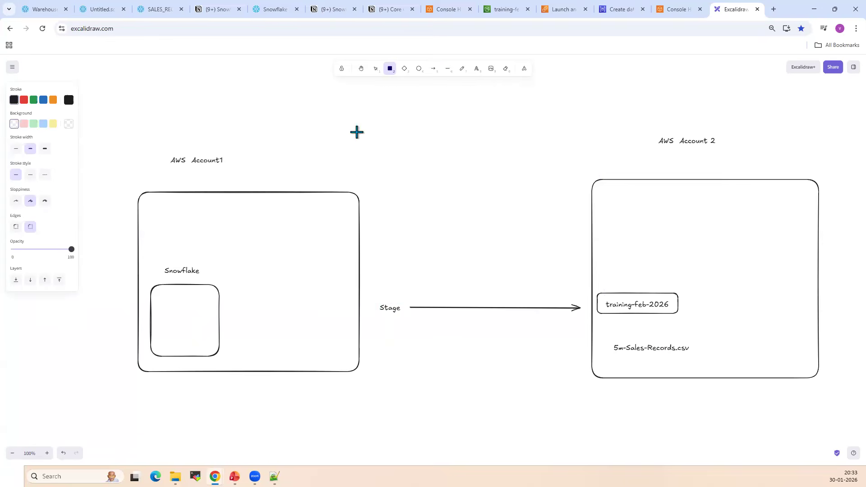
left_click_drag(226, 331, 273, 357)
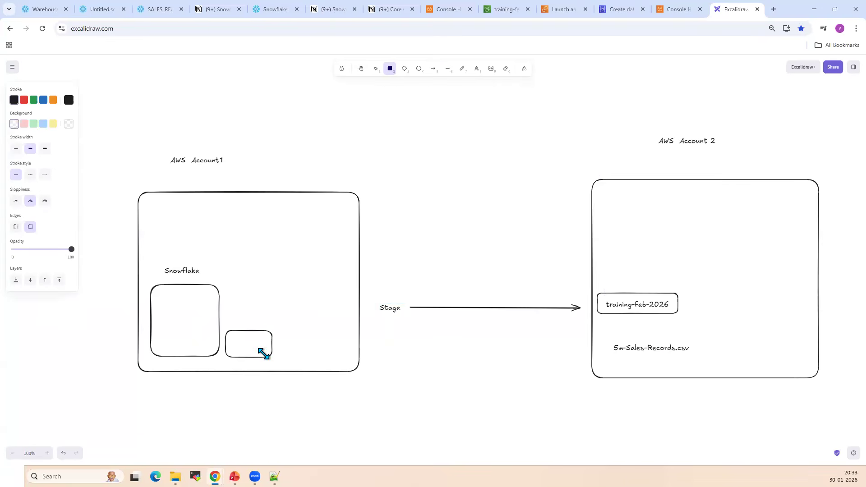
double_click(248, 352)
type("Table")
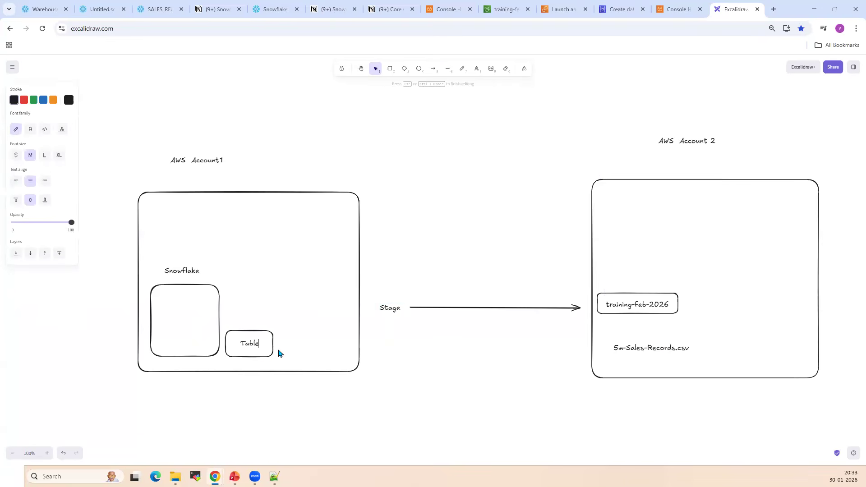
left_click(487, 279)
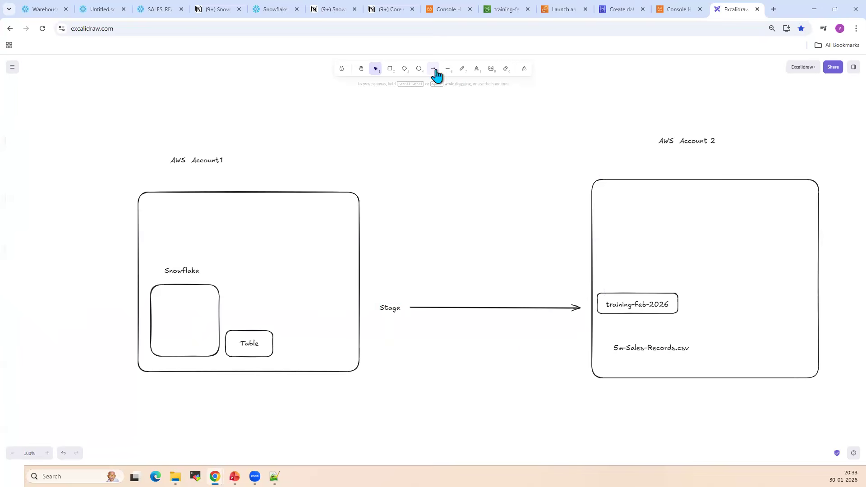
left_click(433, 68)
left_click_drag(590, 350, 297, 361)
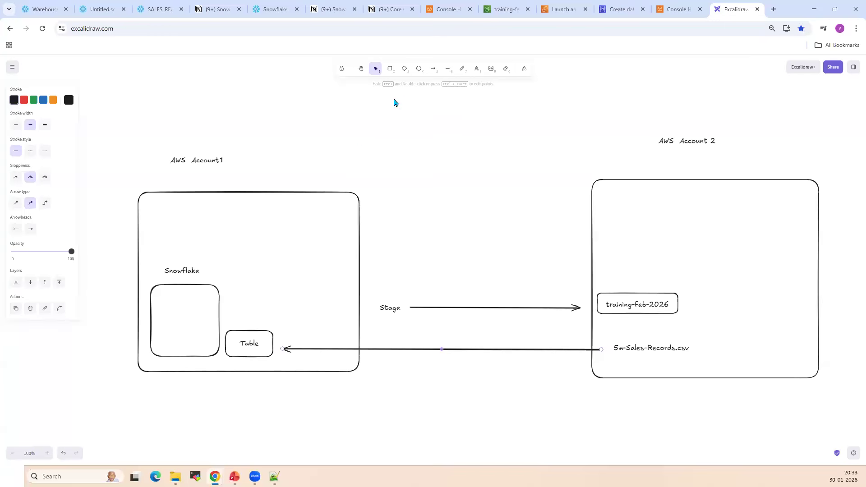
Draw a small box overlapping the lower edge of the Snowflake box and label it "5m-table"
left_click(389, 72)
left_click_drag(161, 342, 201, 380)
double_click(182, 368)
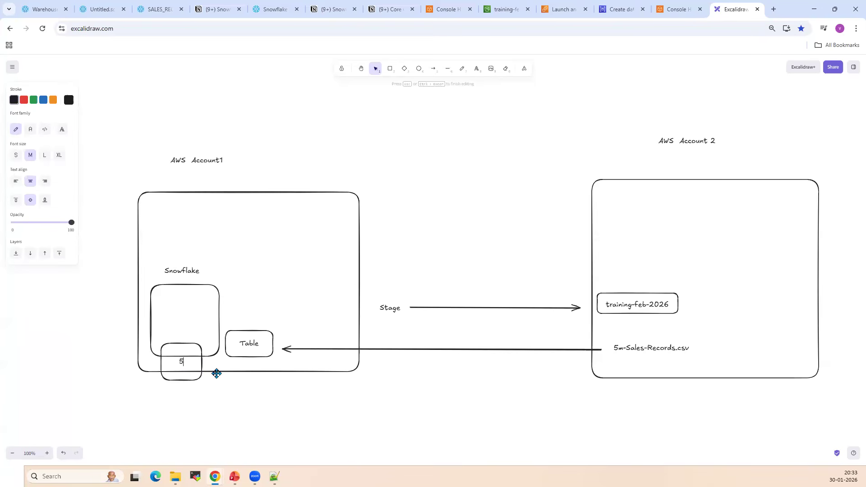
type("5m-table")
left_click(267, 424)
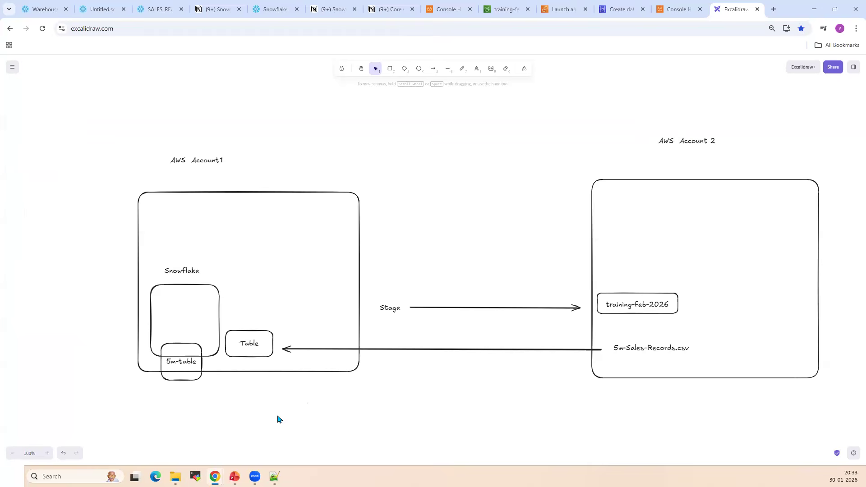
Point out the 5m-table box and the Snowflake label in the AWS Account1 diagram by selecting them
left_click_drag(110, 117, 315, 415)
left_click(219, 380)
left_click(201, 373)
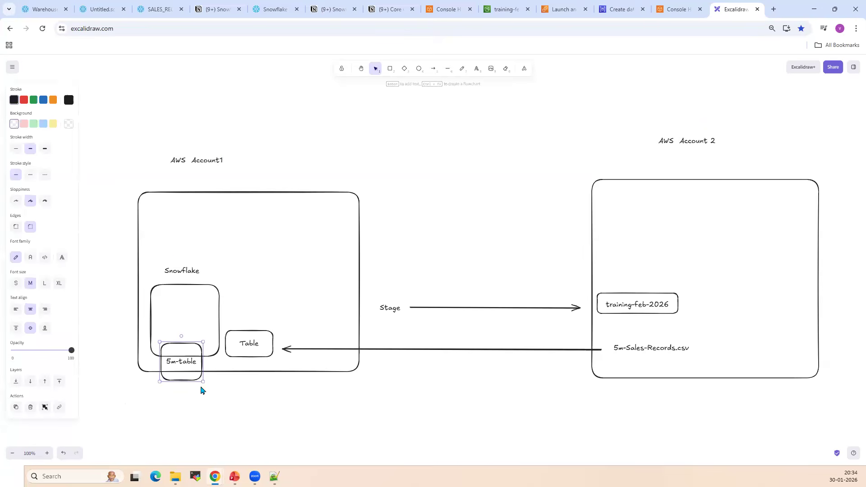
left_click(183, 270)
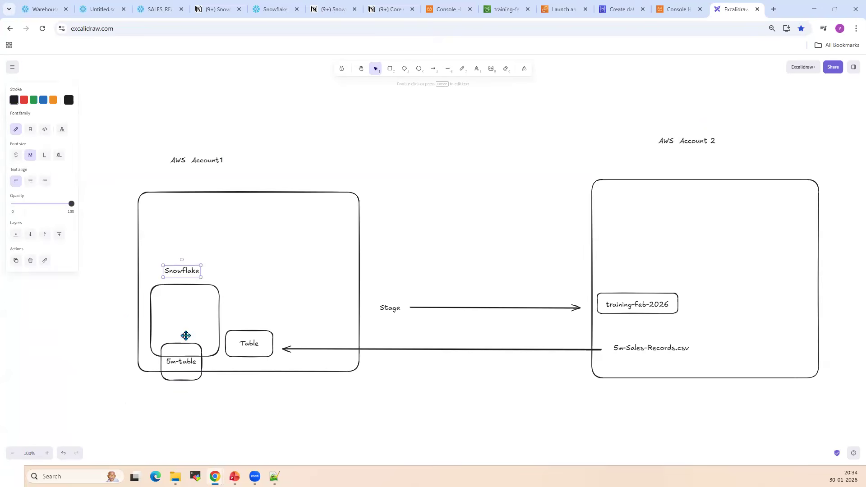
left_click(201, 377)
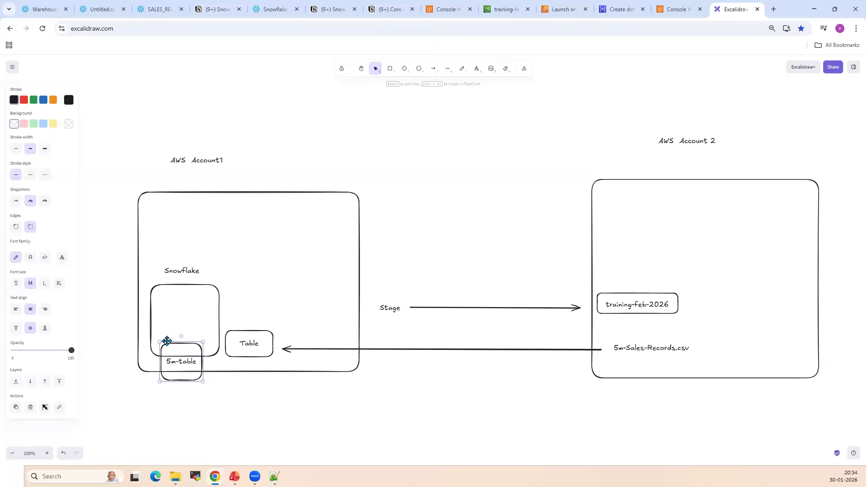
left_click(215, 404)
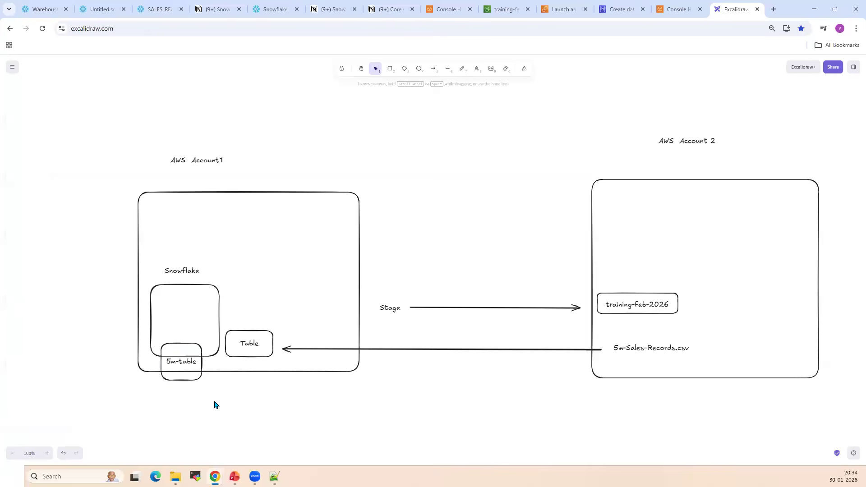